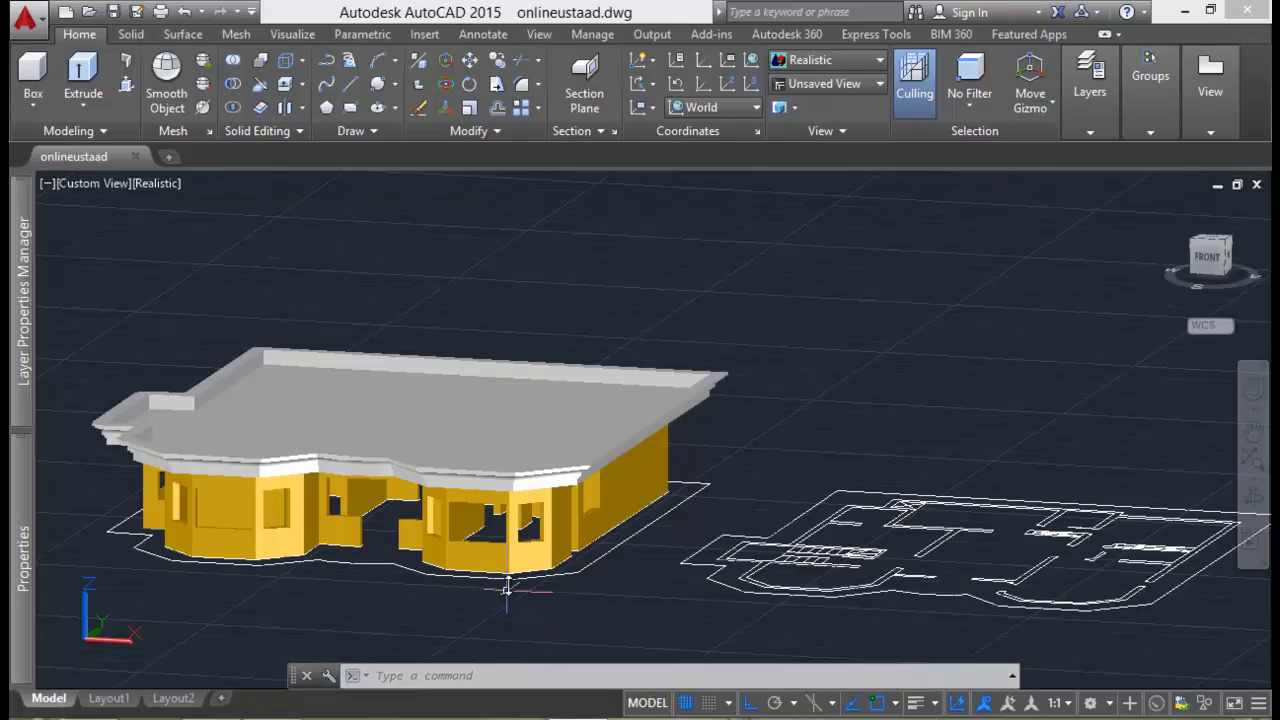
Step: Turn off the walls layer in the Layer Properties Manager
{"action": "mouse_move", "coordinate": [552, 554]}
{"action": "middle_mouse_down"}
{"action": "mouse_move", "coordinate": [545, 585]}
{"action": "mouse_move", "coordinate": [440, 540]}
{"action": "mouse_move", "coordinate": [423, 500]}
{"action": "mouse_move", "coordinate": [442, 539]}
{"action": "middle_mouse_up"}
{"action": "scroll", "coordinate": [440, 540], "scroll_direction": "up", "scroll_amount": 3}
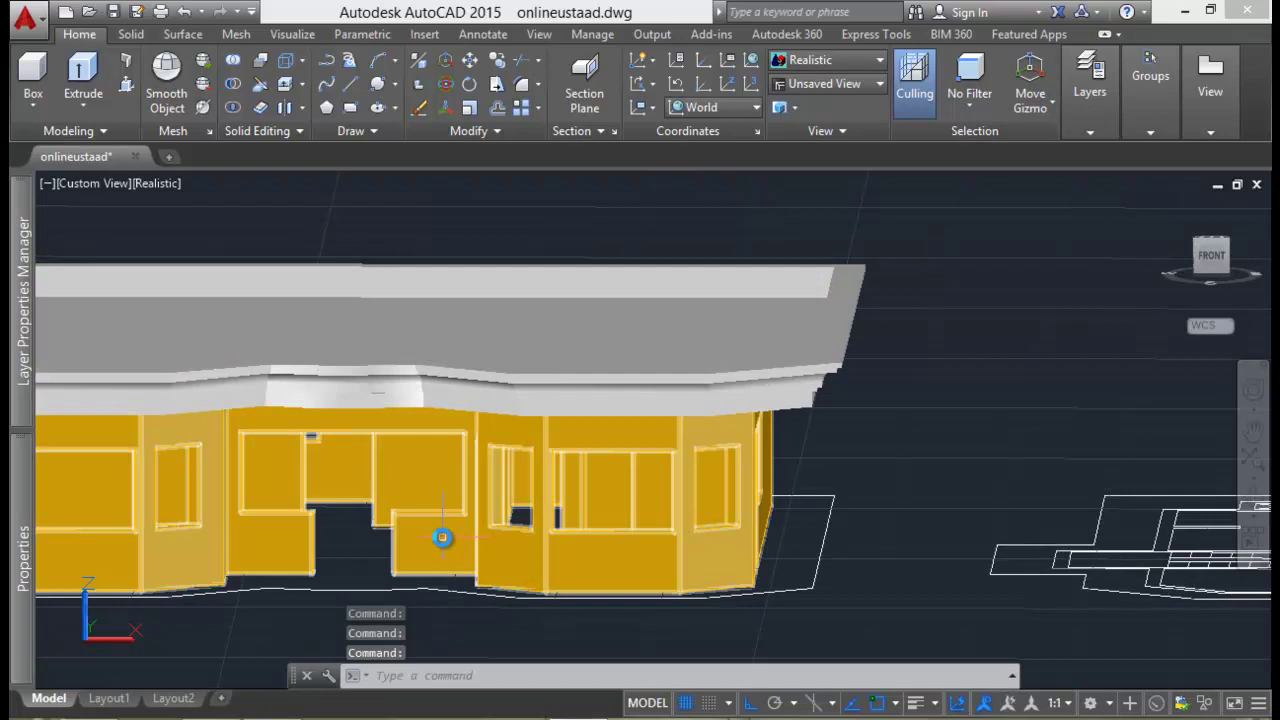
{"action": "scroll", "coordinate": [620, 563], "scroll_direction": "down", "scroll_amount": 3}
{"action": "scroll", "coordinate": [727, 525], "scroll_direction": "up", "scroll_amount": 5}
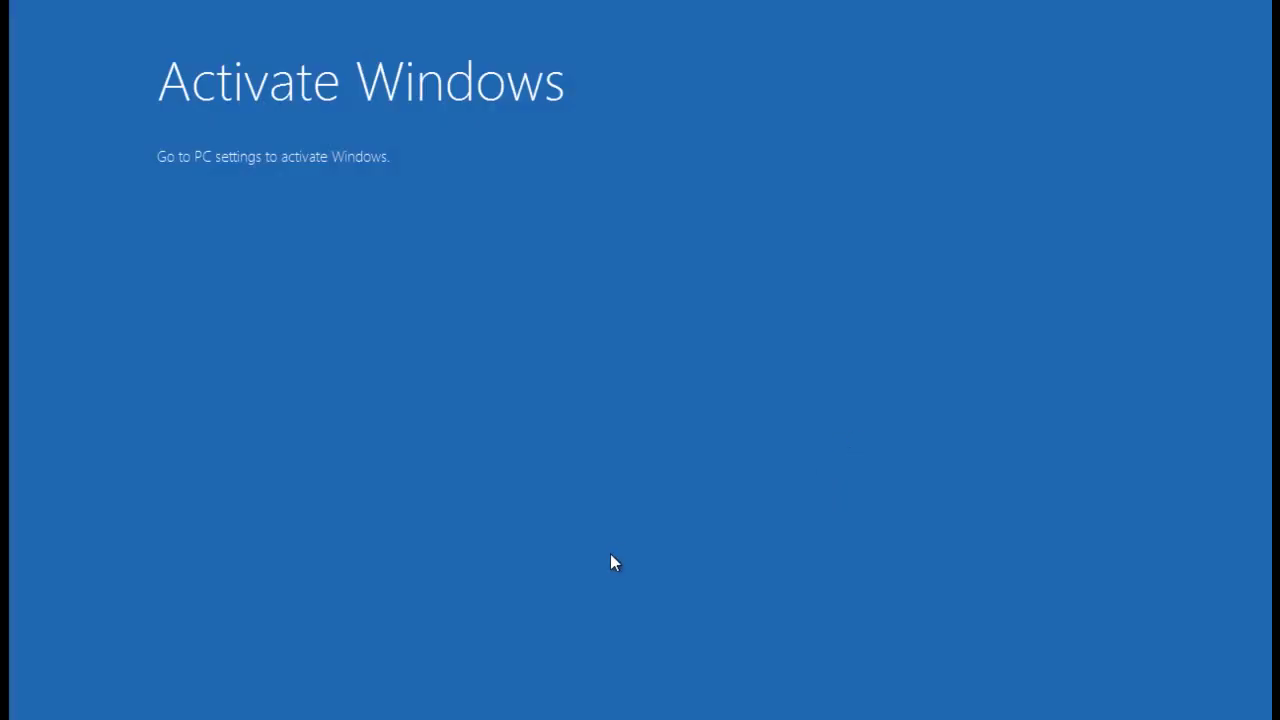
{"action": "left_click", "coordinate": [613, 562]}
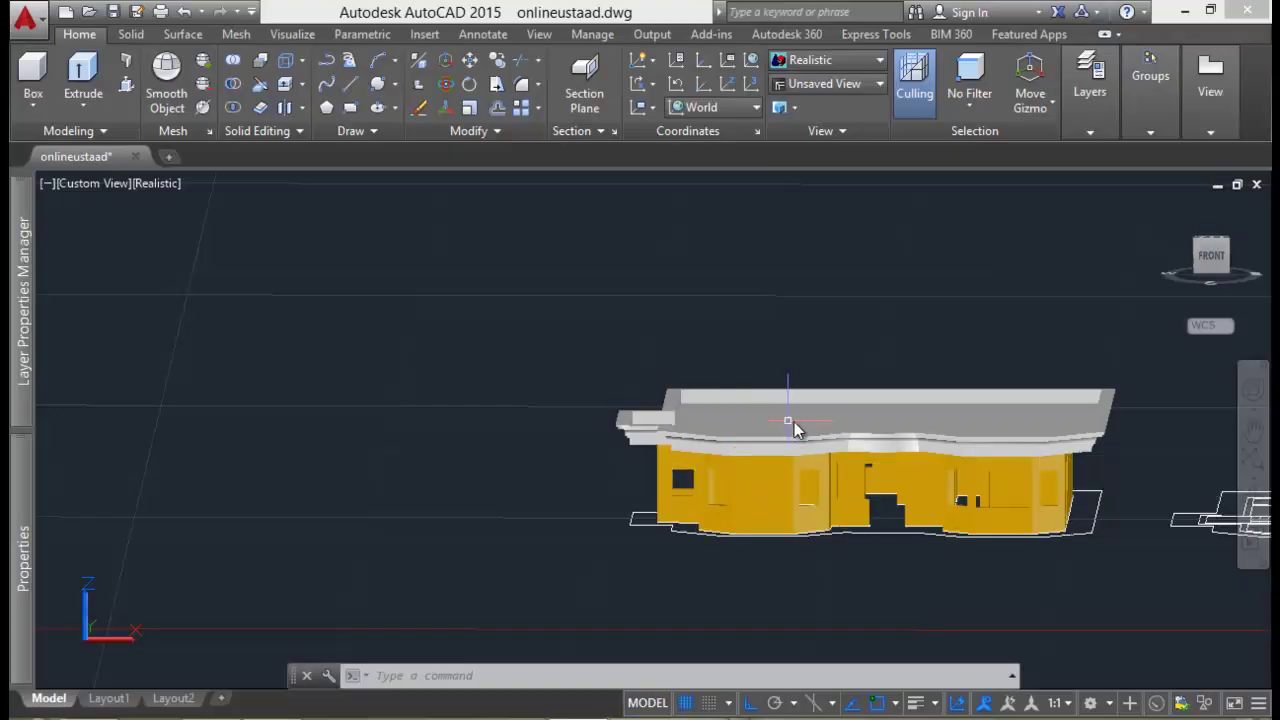
{"action": "left_click", "coordinate": [1090, 82]}
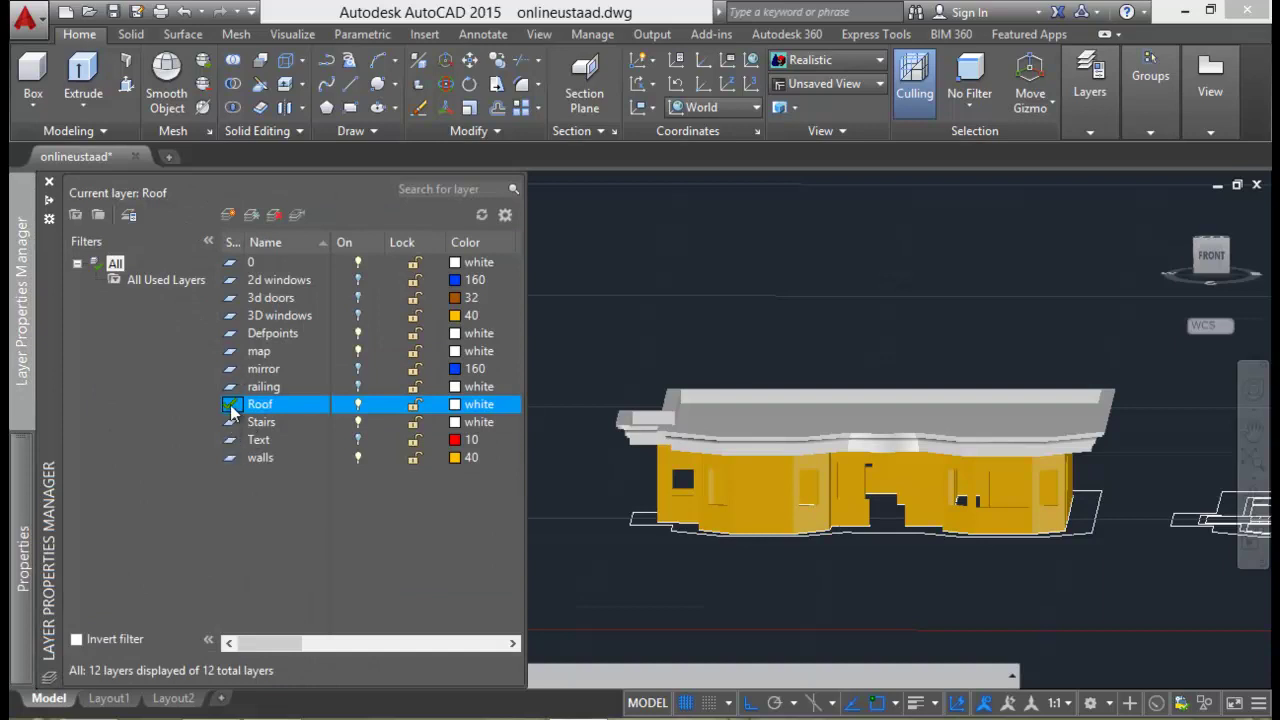
{"action": "left_click", "coordinate": [359, 459]}
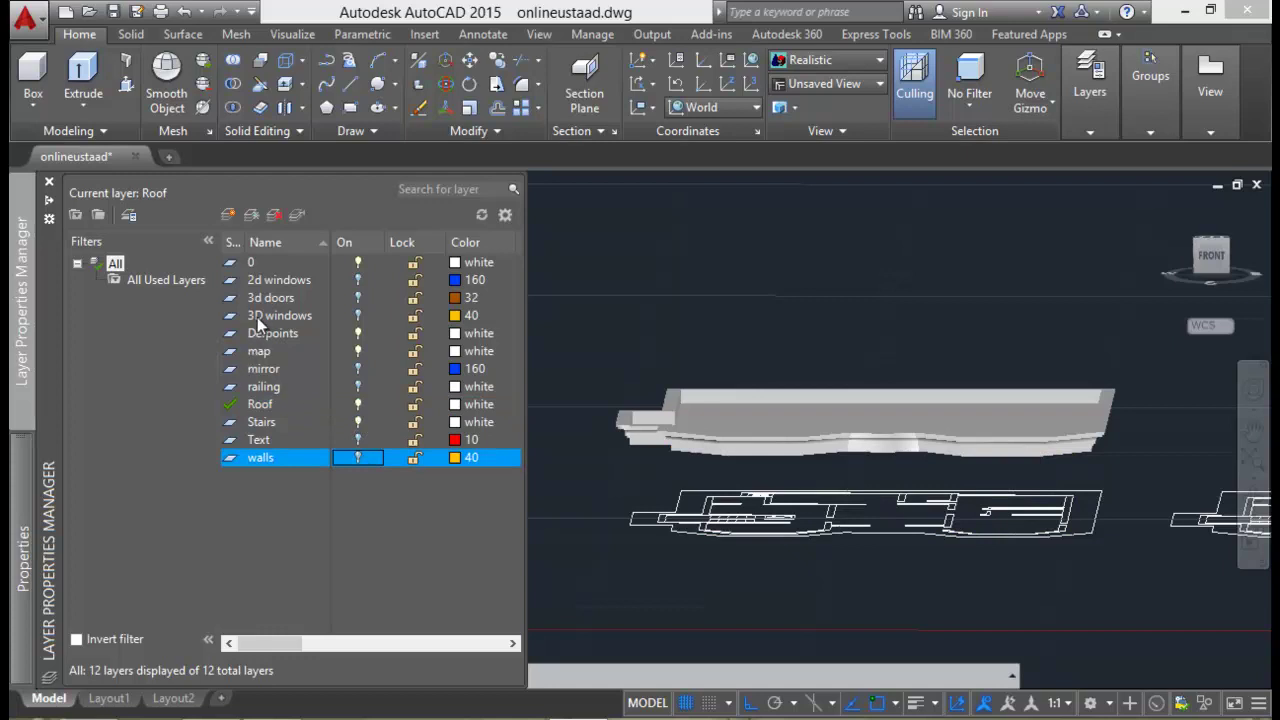
Step: Turn off the Roof layer, make Stairs current, and orbit to a top view
{"action": "double_click", "coordinate": [283, 263]}
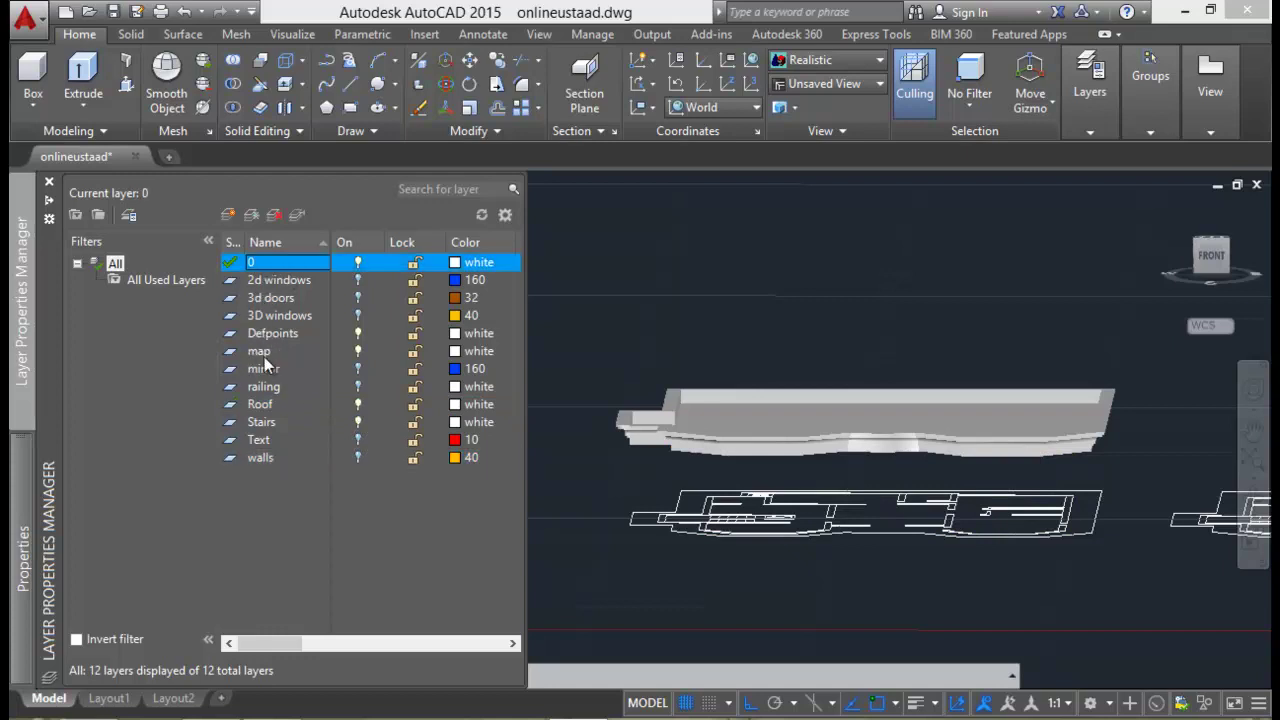
{"action": "left_click", "coordinate": [359, 405]}
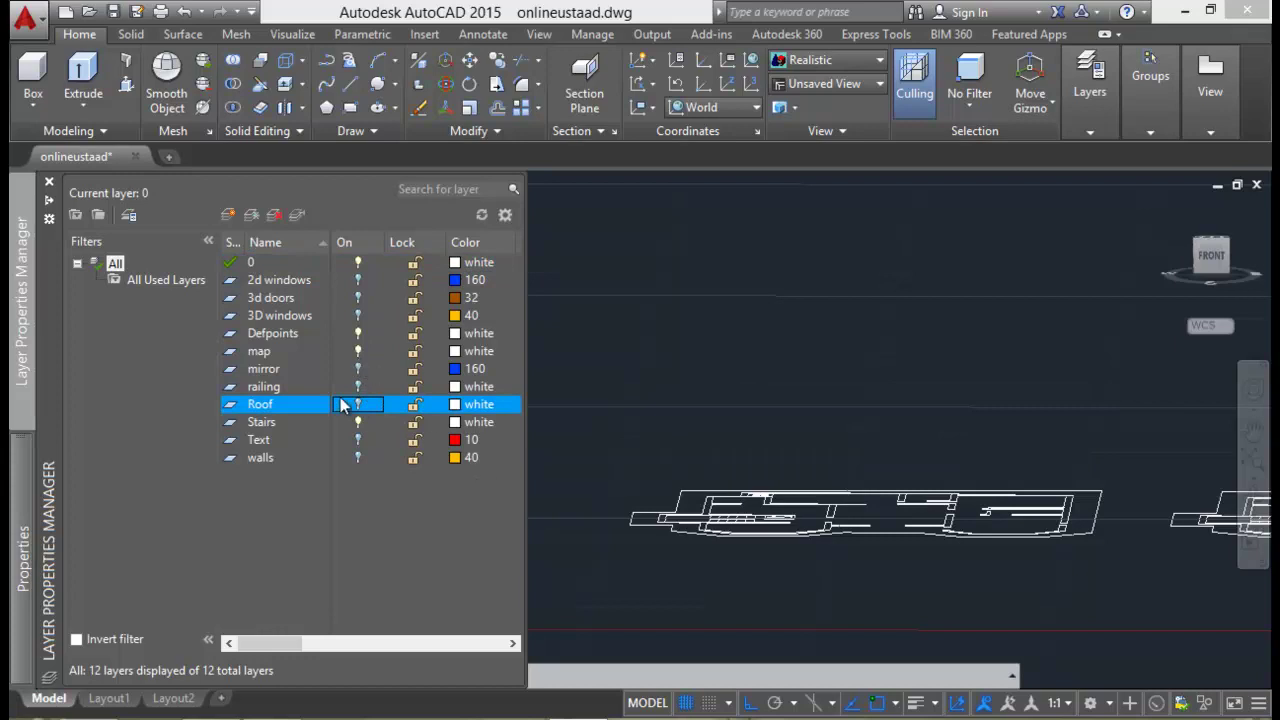
{"action": "double_click", "coordinate": [248, 424]}
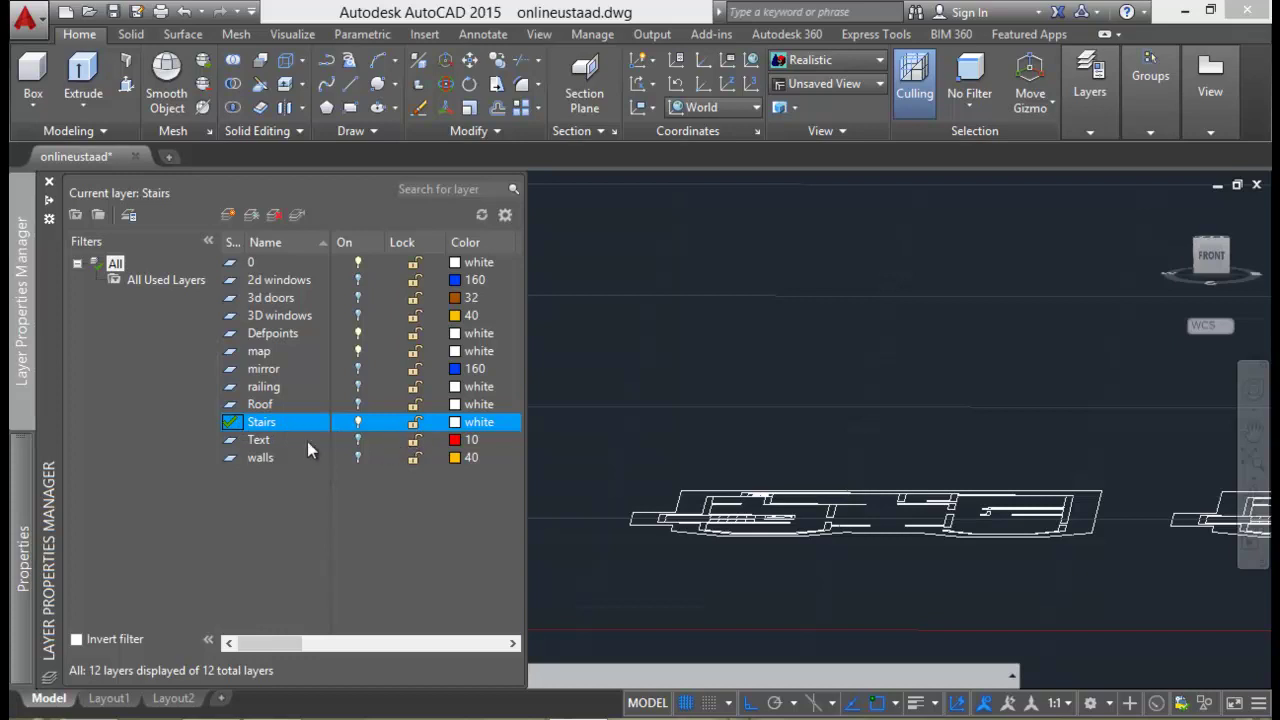
{"action": "mouse_move", "coordinate": [651, 471]}
{"action": "middle_mouse_down", "text": "shift"}
{"action": "mouse_move", "coordinate": [689, 571]}
{"action": "mouse_move", "coordinate": [691, 622]}
{"action": "middle_mouse_up", "text": "shift"}
{"action": "scroll", "coordinate": [743, 557], "scroll_direction": "up", "scroll_amount": 3}
Step: Start a trial 3D box on the stair flight, then cancel it
{"action": "scroll", "coordinate": [743, 531], "scroll_direction": "up", "scroll_amount": 2}
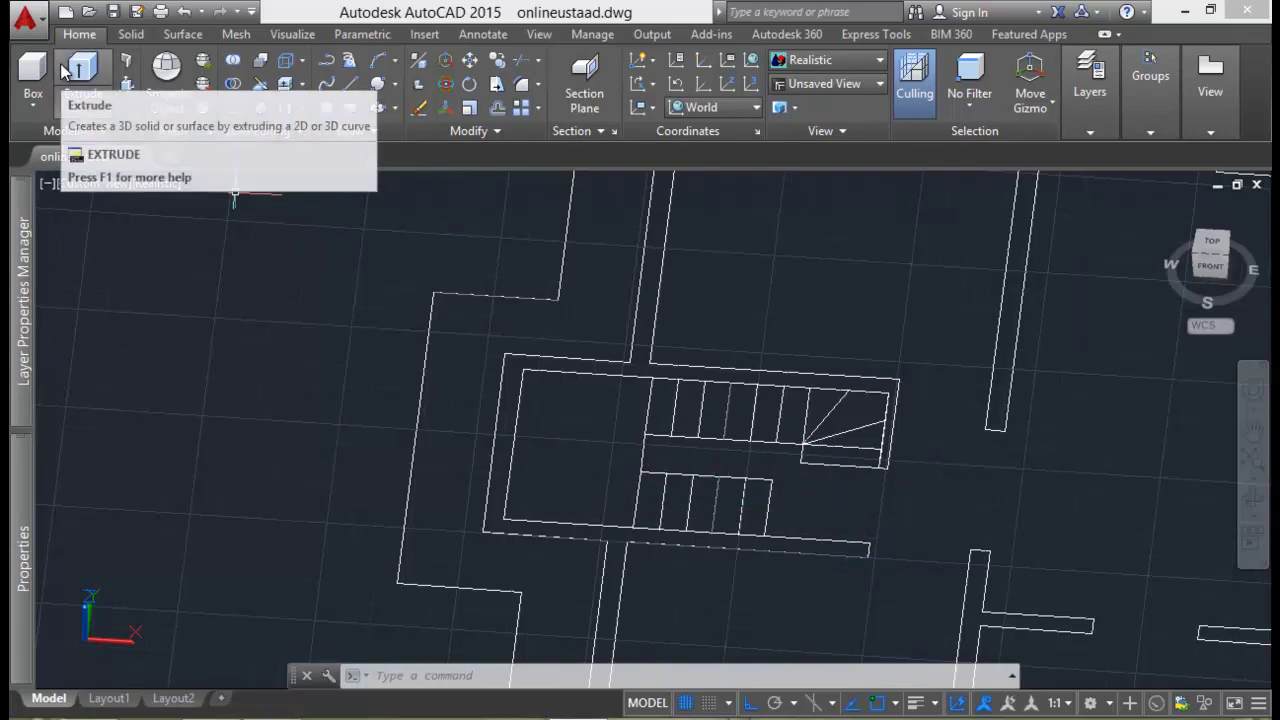
{"action": "left_click", "coordinate": [790, 508]}
{"action": "key", "text": "Escape"}
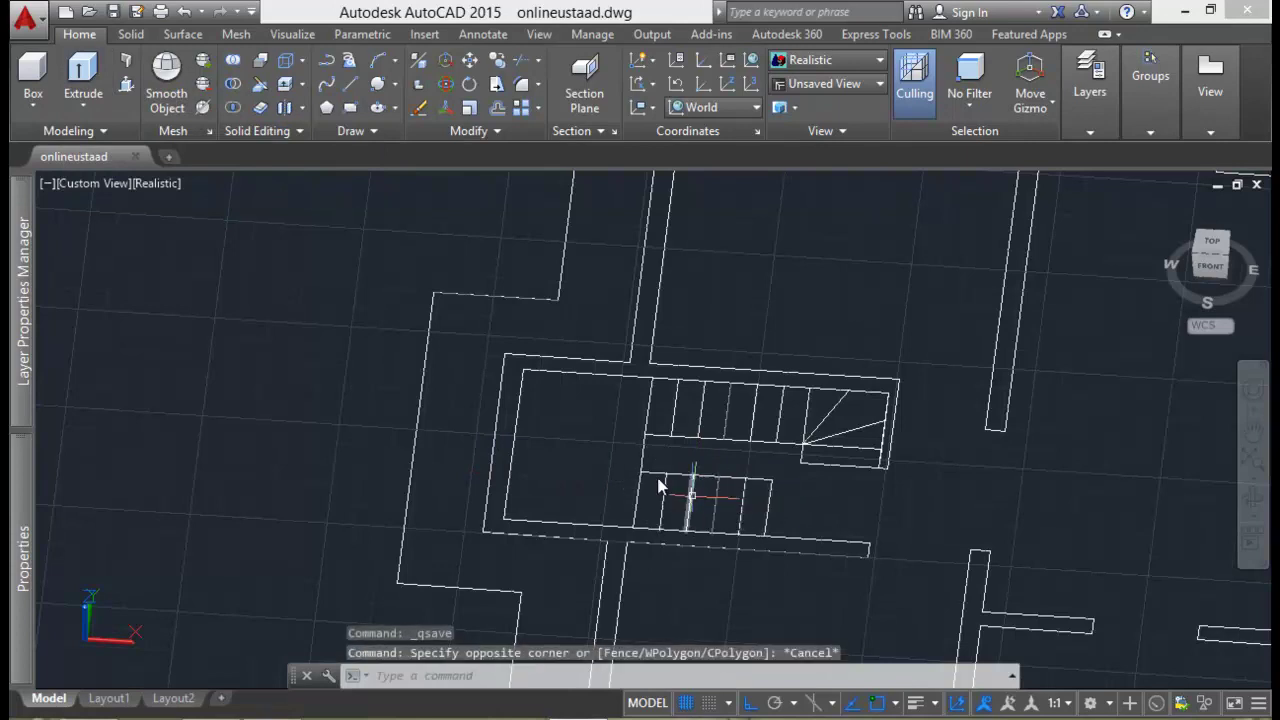
{"action": "left_click", "coordinate": [33, 75]}
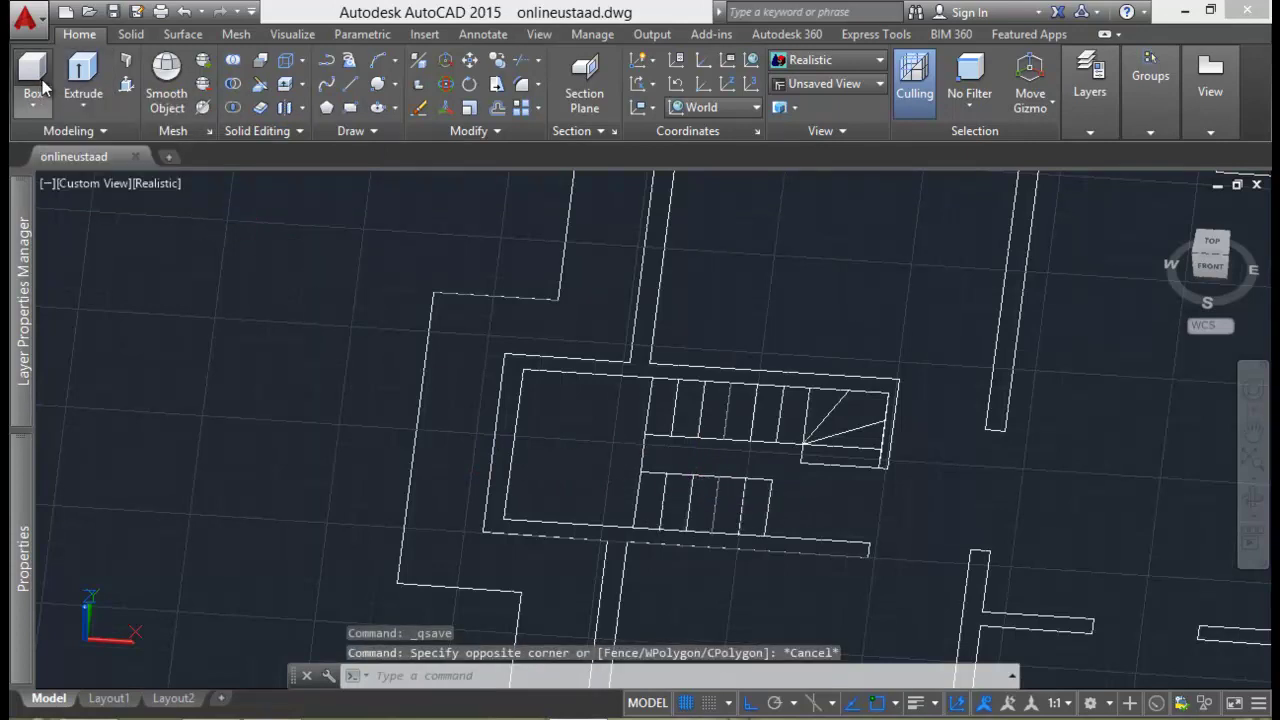
{"action": "left_click", "coordinate": [650, 510]}
{"action": "left_click", "coordinate": [703, 510]}
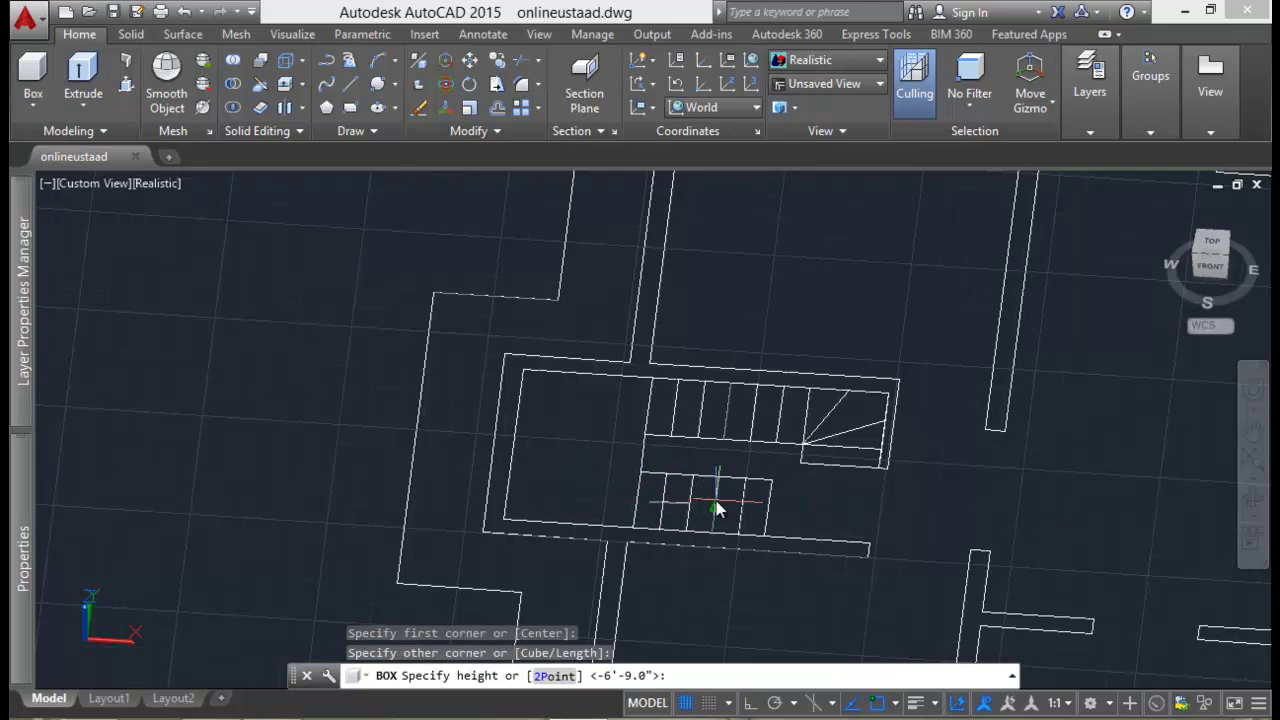
{"action": "key", "text": "Escape"}
Step: Dismiss a stray Insert command and start BOUNDARY with the BO alias
{"action": "type", "text": "b"}
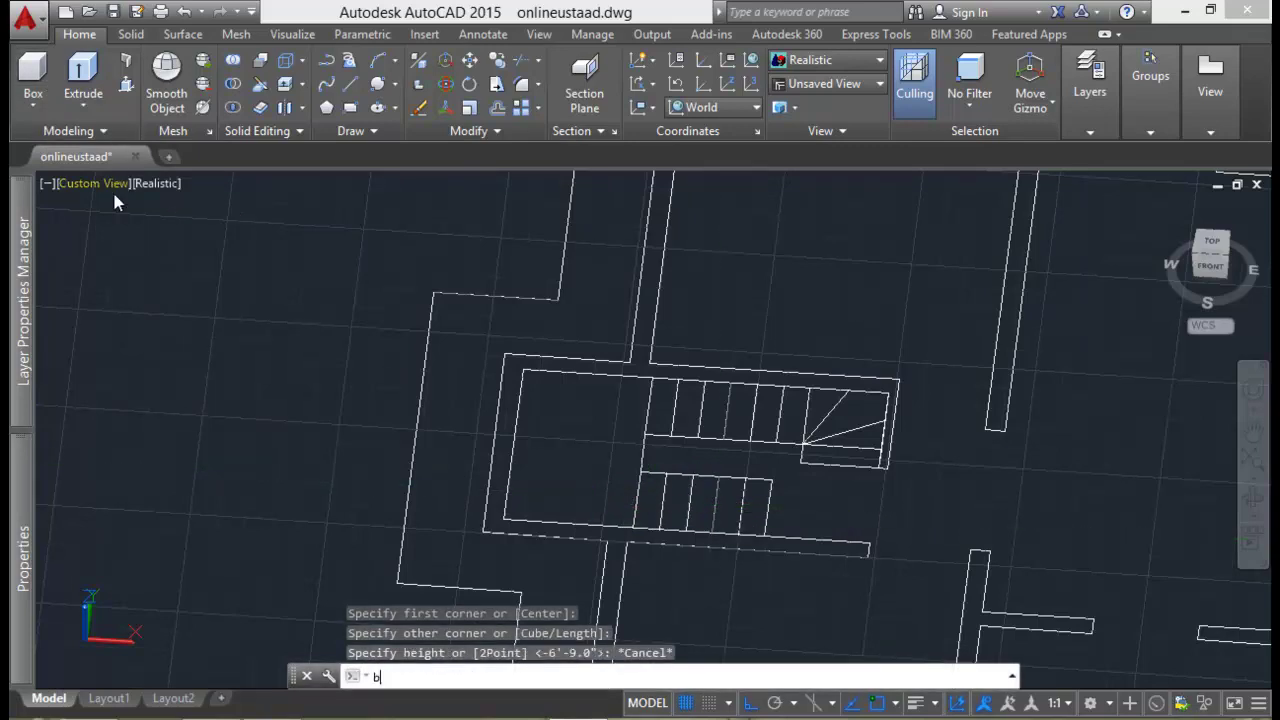
{"action": "key", "text": "Return"}
{"action": "key", "text": "Escape"}
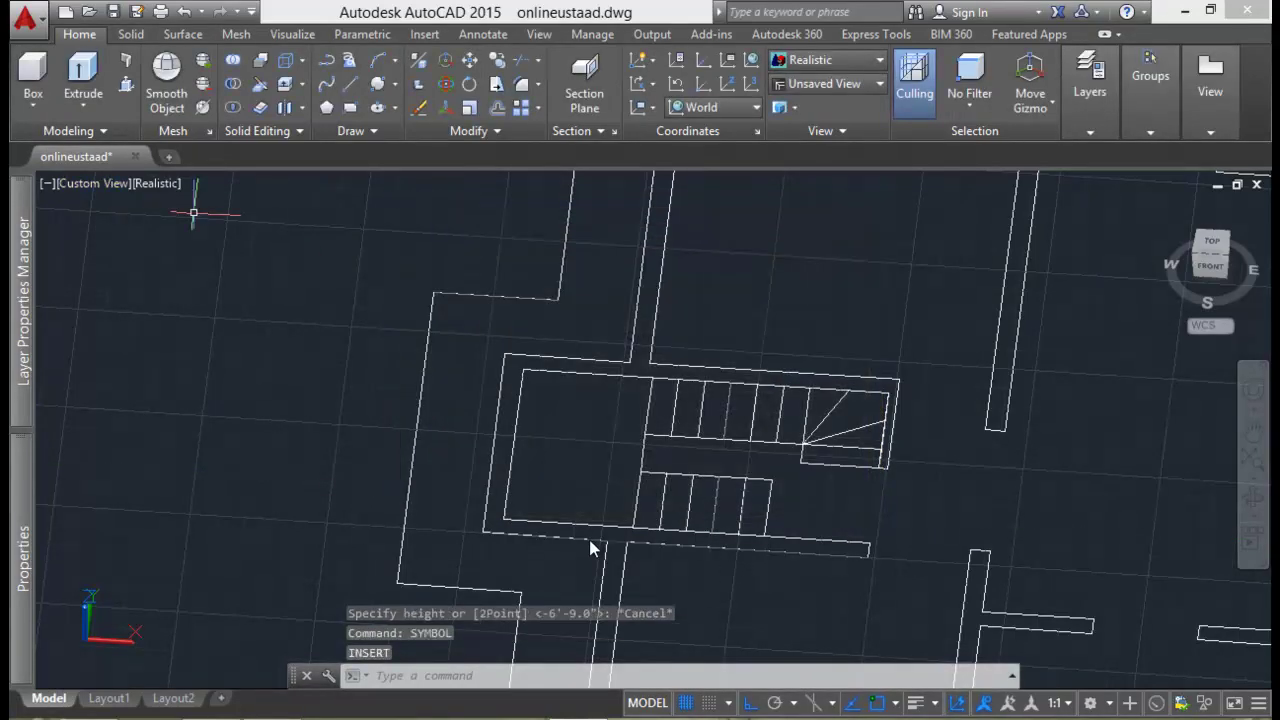
{"action": "type", "text": "bo"}
{"action": "key", "text": "Return"}
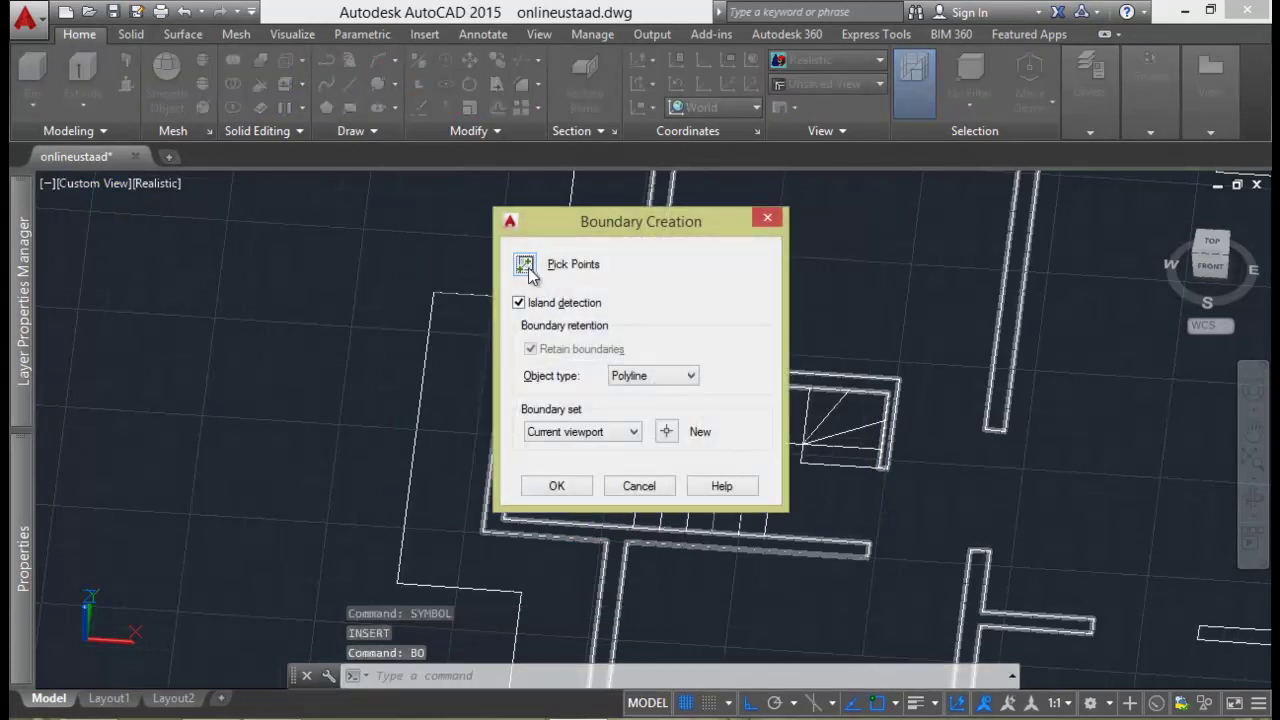
Step: Pick inside the stair tread and winder regions to create boundary polylines
{"action": "left_click", "coordinate": [525, 265]}
{"action": "left_click", "coordinate": [660, 420]}
{"action": "left_click", "coordinate": [688, 416]}
{"action": "left_click", "coordinate": [818, 410]}
{"action": "left_click", "coordinate": [846, 420]}
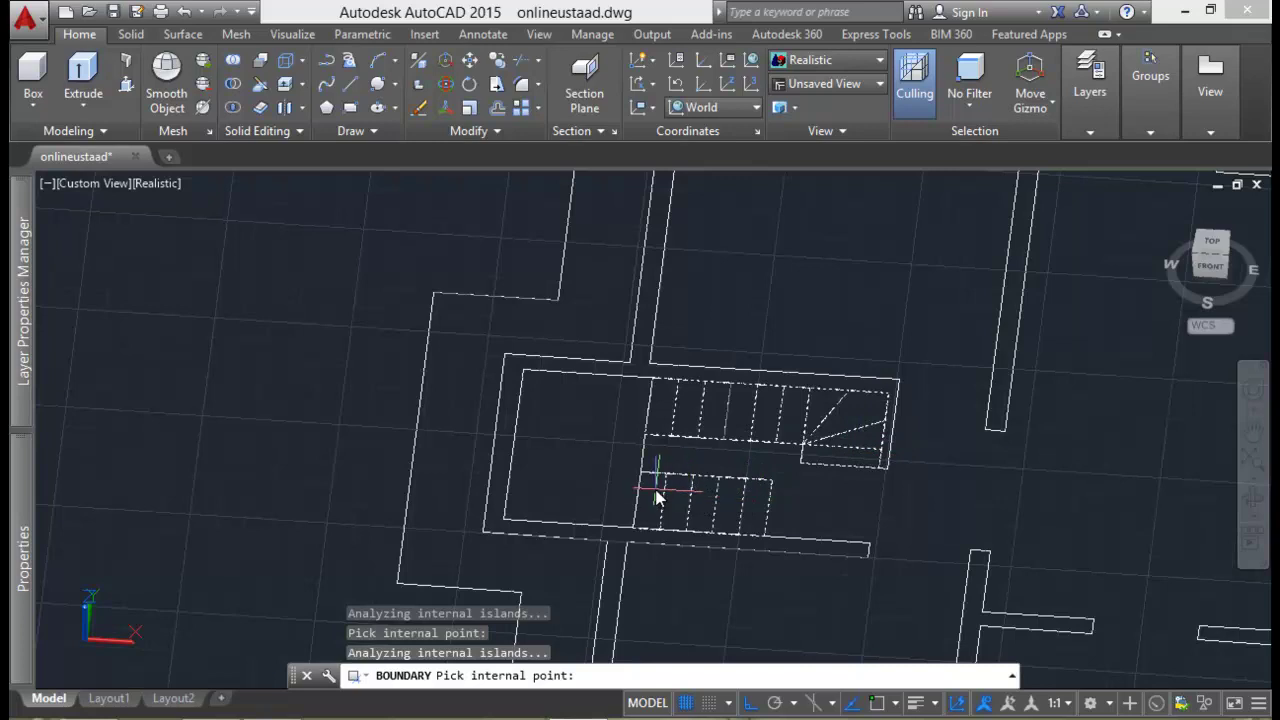
{"action": "key", "text": "Return"}
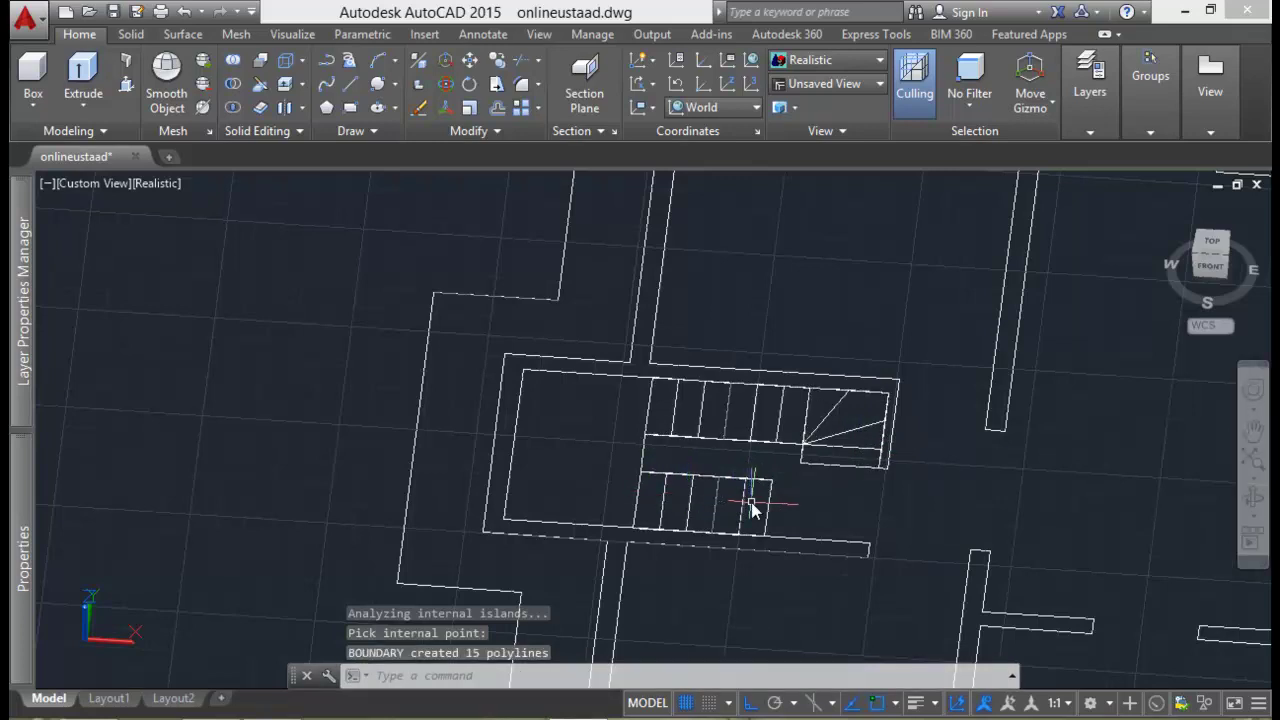
Step: Erase an overlapping stair edge and cycle through the stacked stair polylines
{"action": "scroll", "coordinate": [752, 508], "scroll_direction": "up", "scroll_amount": 3}
{"action": "left_click", "coordinate": [790, 508]}
{"action": "key", "text": "Delete"}
{"action": "left_click", "coordinate": [734, 500]}
{"action": "left_click", "coordinate": [688, 500]}
Step: Erase the duplicate vertical stair line, leaving other stacked edges untouched
{"action": "key", "text": "Escape"}
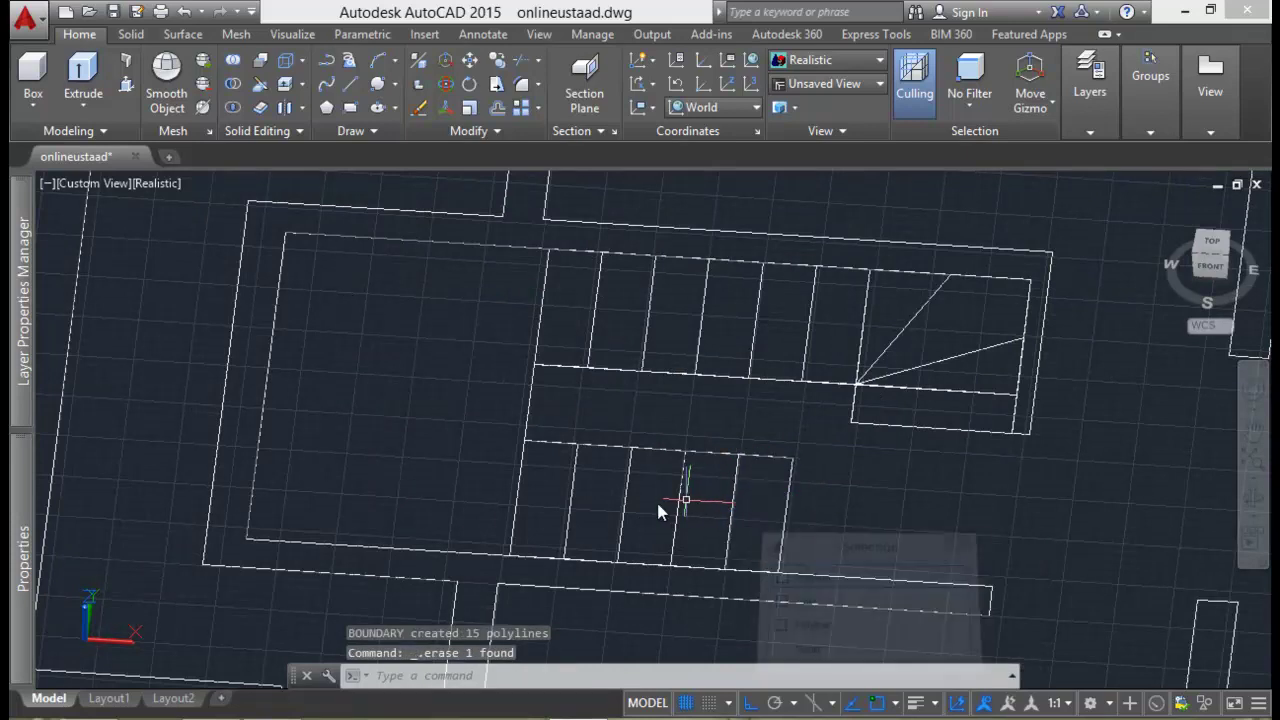
{"action": "left_click", "coordinate": [678, 500]}
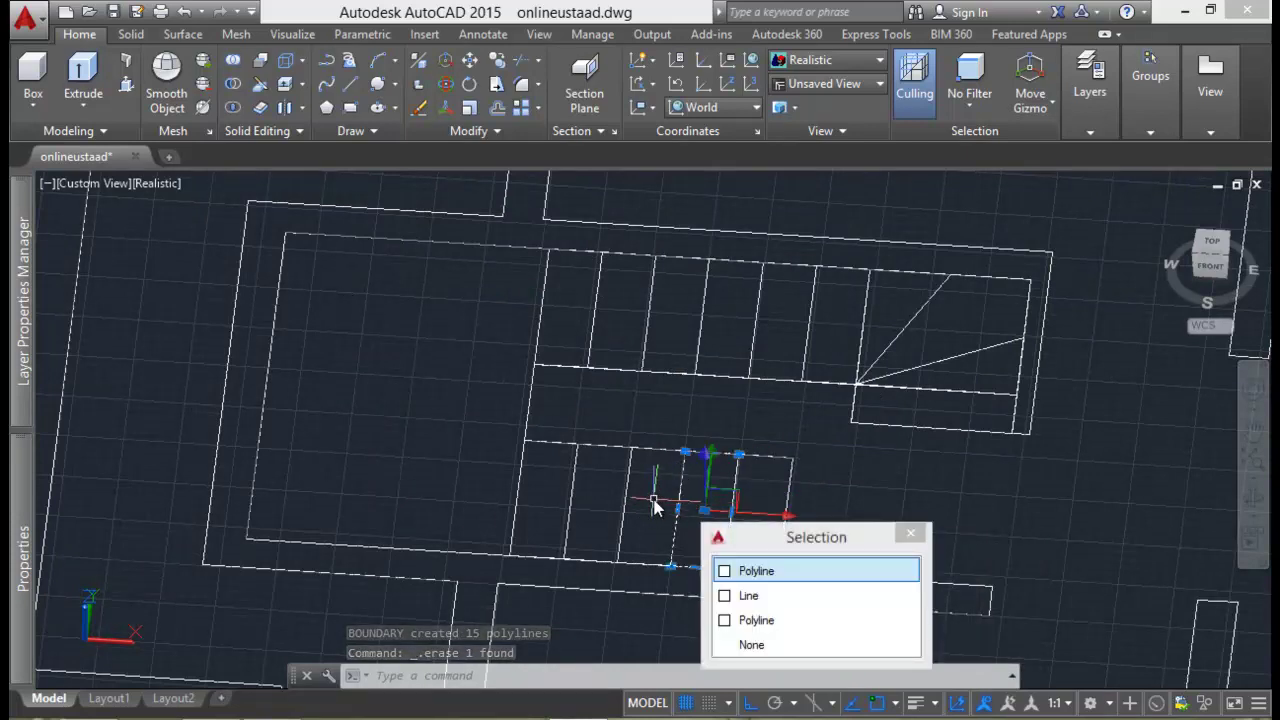
{"action": "key", "text": "Escape"}
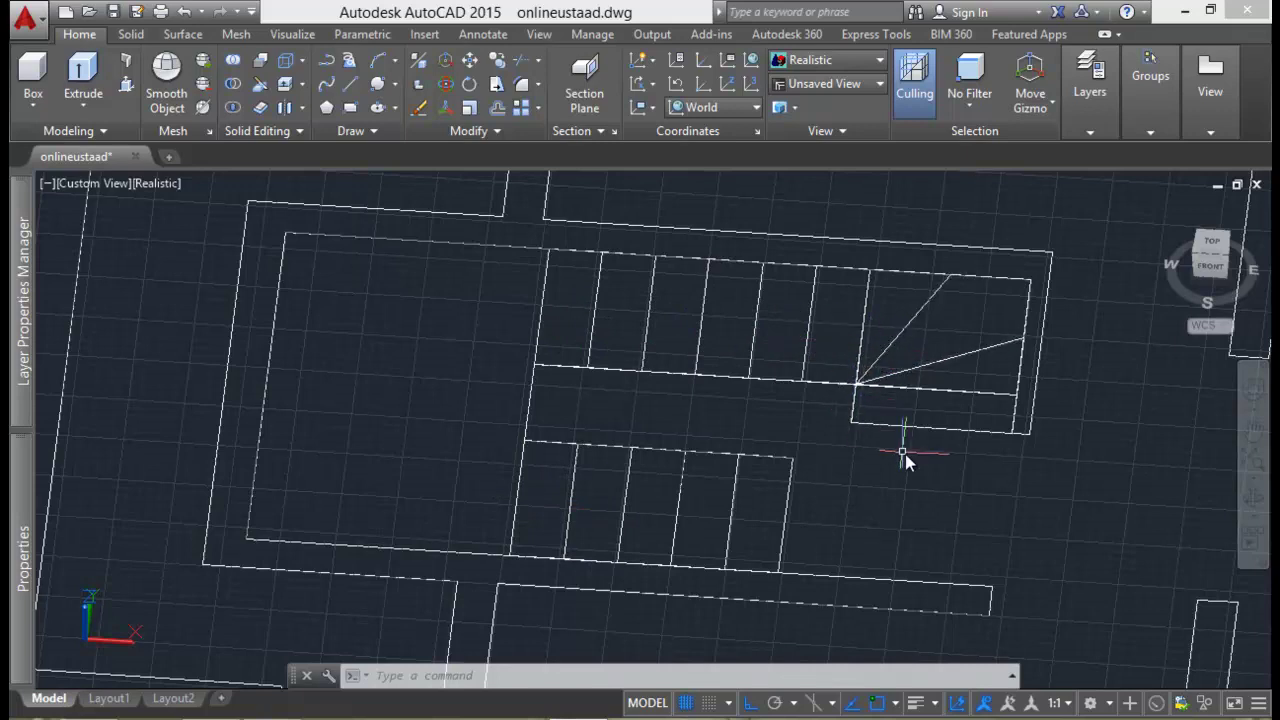
{"action": "left_click", "coordinate": [851, 416]}
{"action": "key", "text": "Delete"}
{"action": "key", "text": "Delete"}
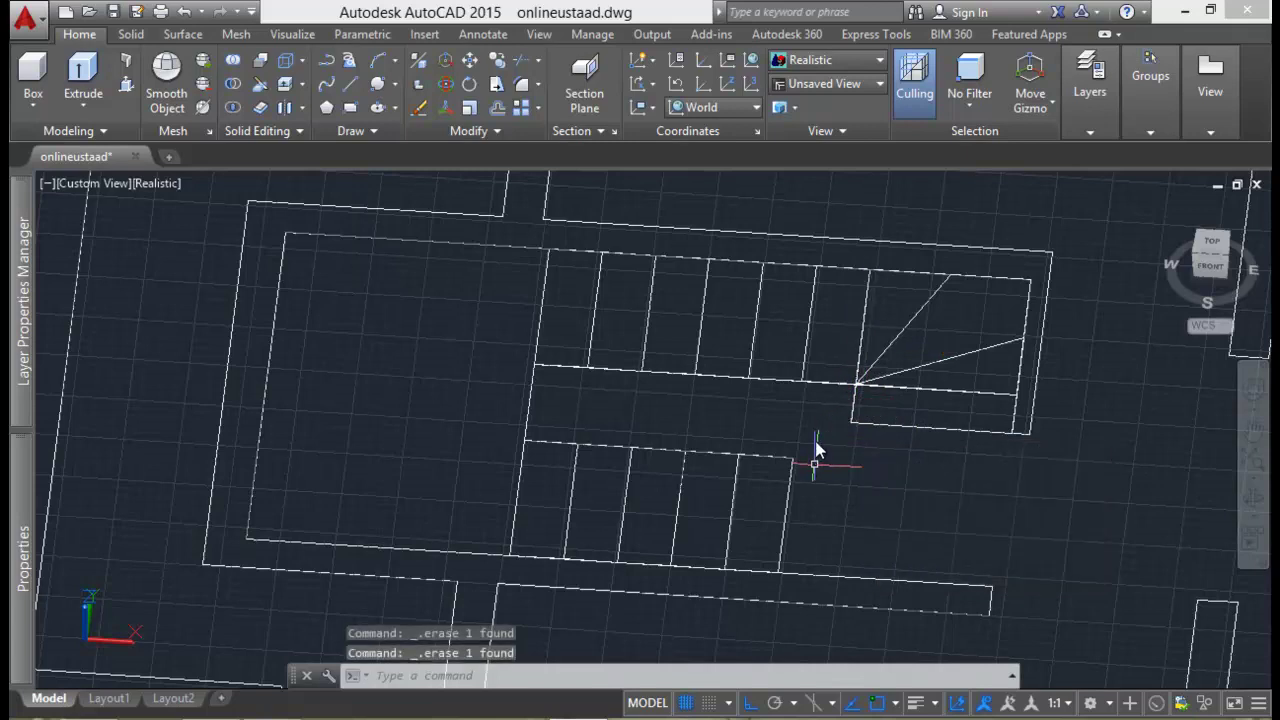
{"action": "left_click", "coordinate": [838, 381]}
{"action": "key", "text": "Escape"}
Step: Window-select and erase a stray vertical line on the lower stair flight
{"action": "left_click", "coordinate": [779, 408]}
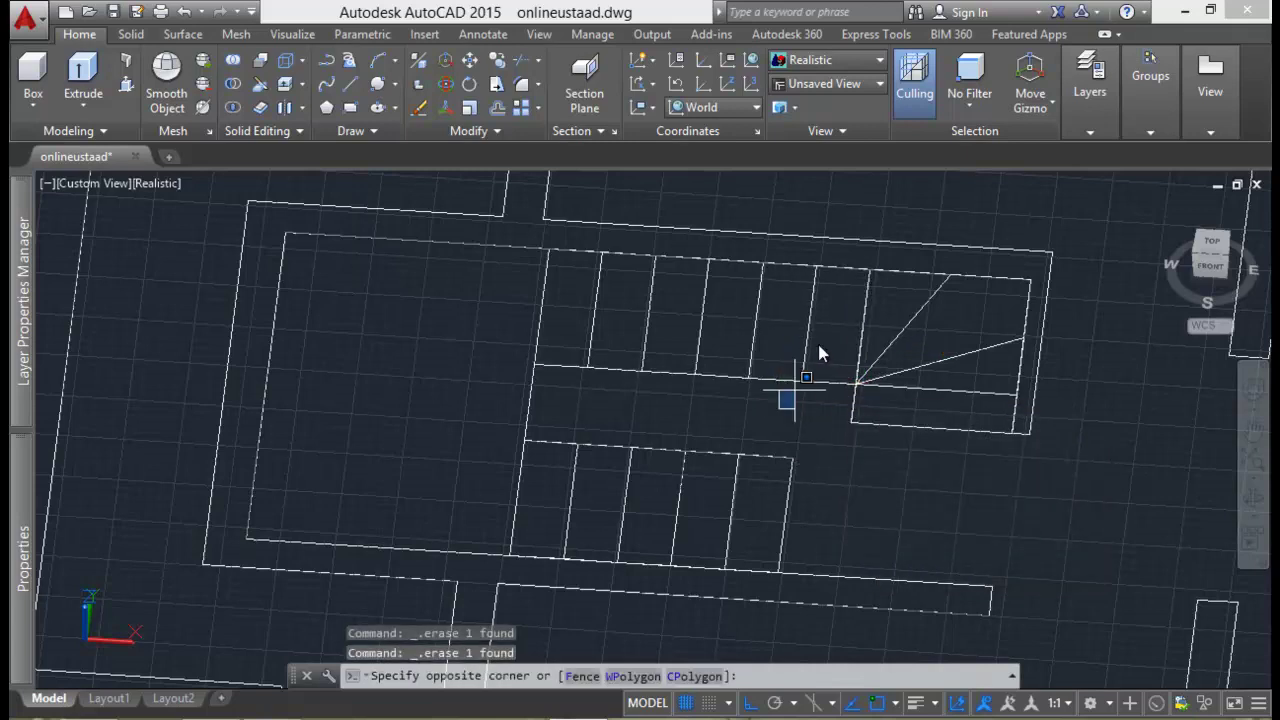
{"action": "left_click", "coordinate": [842, 244]}
{"action": "left_click", "coordinate": [708, 404]}
{"action": "left_click", "coordinate": [786, 250]}
{"action": "left_click", "coordinate": [652, 399]}
{"action": "left_click", "coordinate": [748, 251]}
{"action": "left_click", "coordinate": [619, 395]}
{"action": "left_click", "coordinate": [702, 248]}
{"action": "left_click", "coordinate": [538, 400]}
{"action": "left_click", "coordinate": [622, 240]}
{"action": "key", "text": "Delete"}
Step: Try window-selecting other stray lines on the flight, then cancel the empty selection
{"action": "left_click", "coordinate": [548, 434]}
{"action": "left_click", "coordinate": [589, 590]}
{"action": "left_click", "coordinate": [592, 438]}
{"action": "left_click", "coordinate": [633, 585]}
{"action": "left_click", "coordinate": [655, 436]}
{"action": "left_click", "coordinate": [692, 579]}
{"action": "left_click", "coordinate": [722, 447]}
{"action": "left_click", "coordinate": [740, 578]}
{"action": "left_click", "coordinate": [766, 425]}
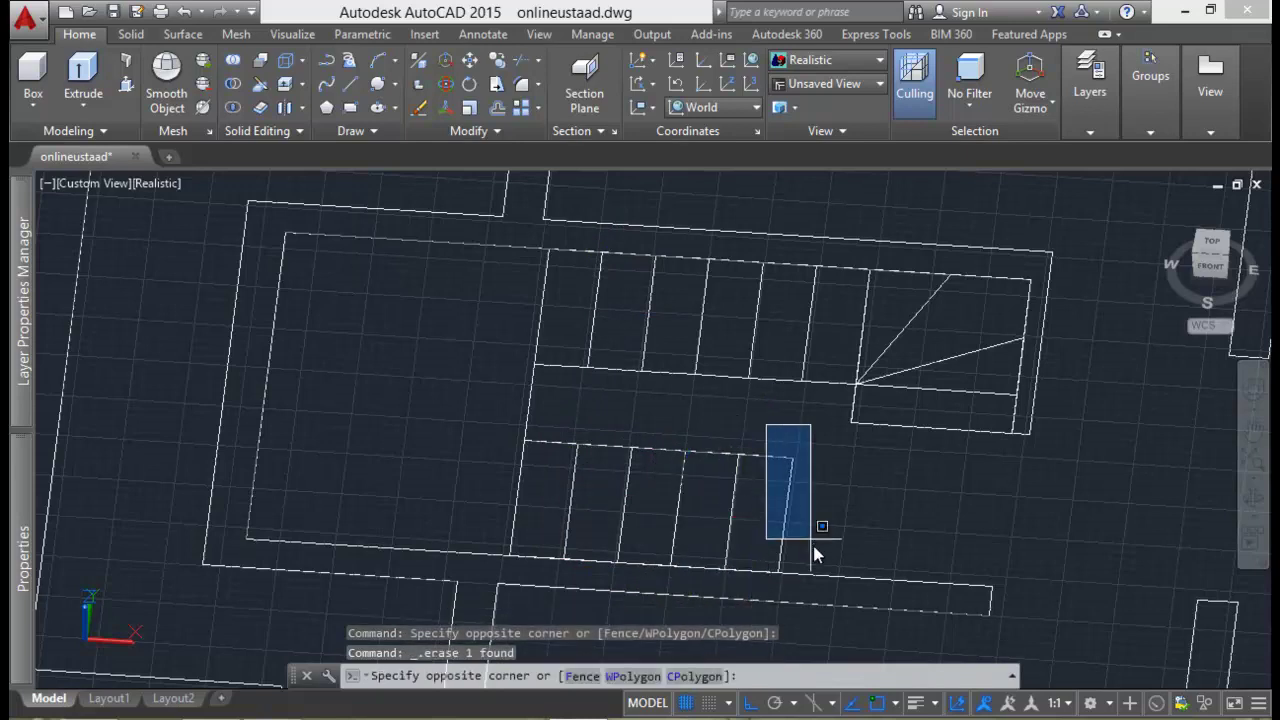
{"action": "left_click", "coordinate": [828, 608]}
Step: Erase the leftover rectangle and the bottom edge of the stair box
{"action": "left_click", "coordinate": [737, 456]}
{"action": "key", "text": "Delete"}
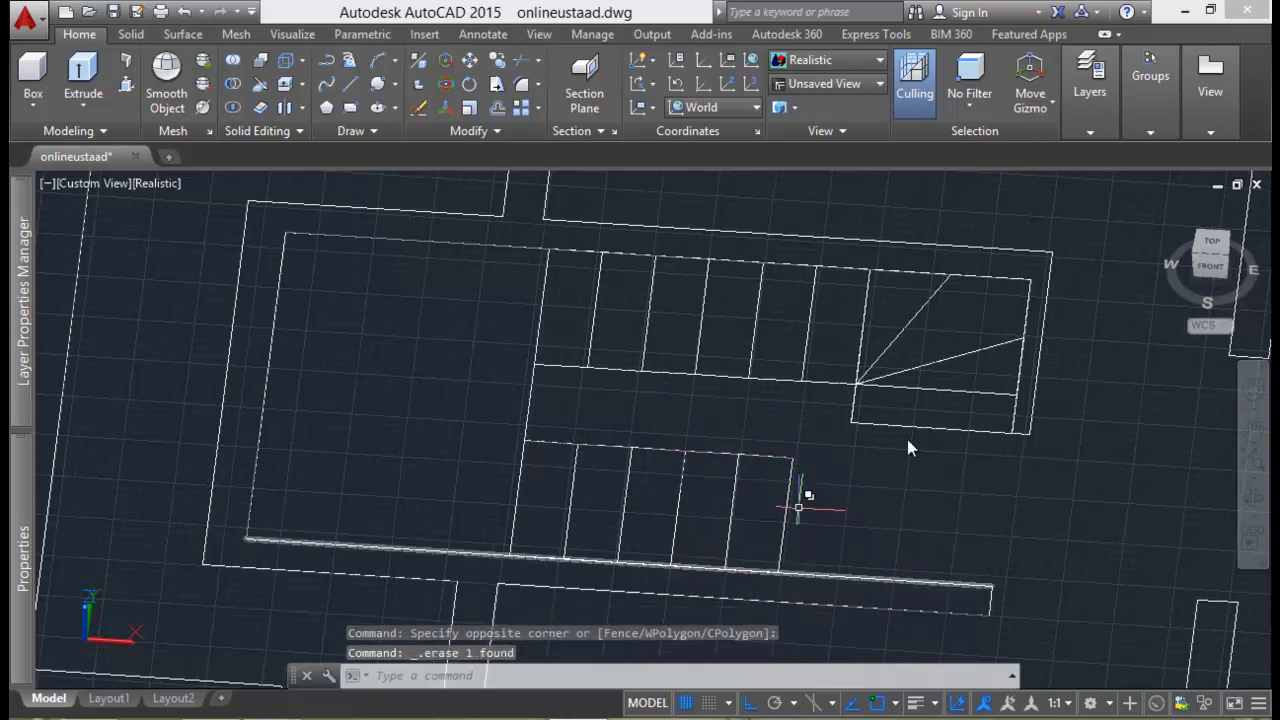
{"action": "left_click", "coordinate": [918, 425]}
{"action": "key", "text": "Delete"}
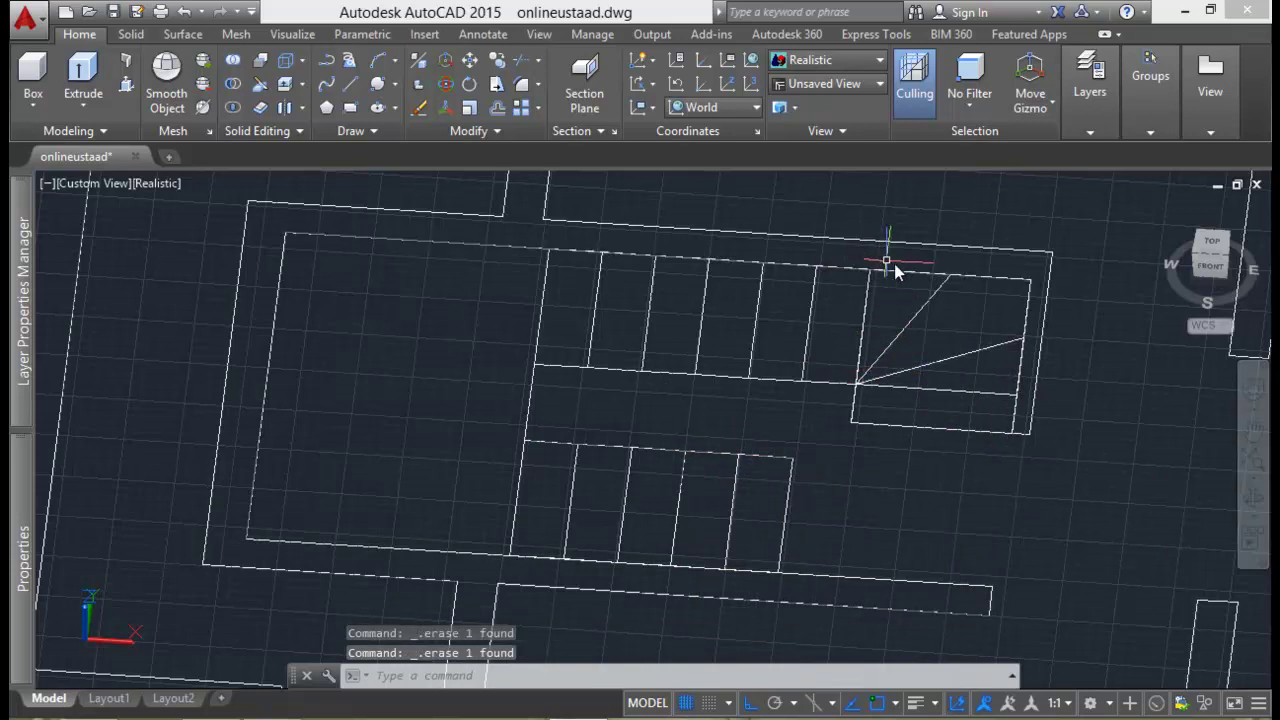
Step: Erase the vertical line, diagonal line and three remaining lines in the winder area
{"action": "left_click", "coordinate": [848, 266]}
{"action": "left_click", "coordinate": [878, 438]}
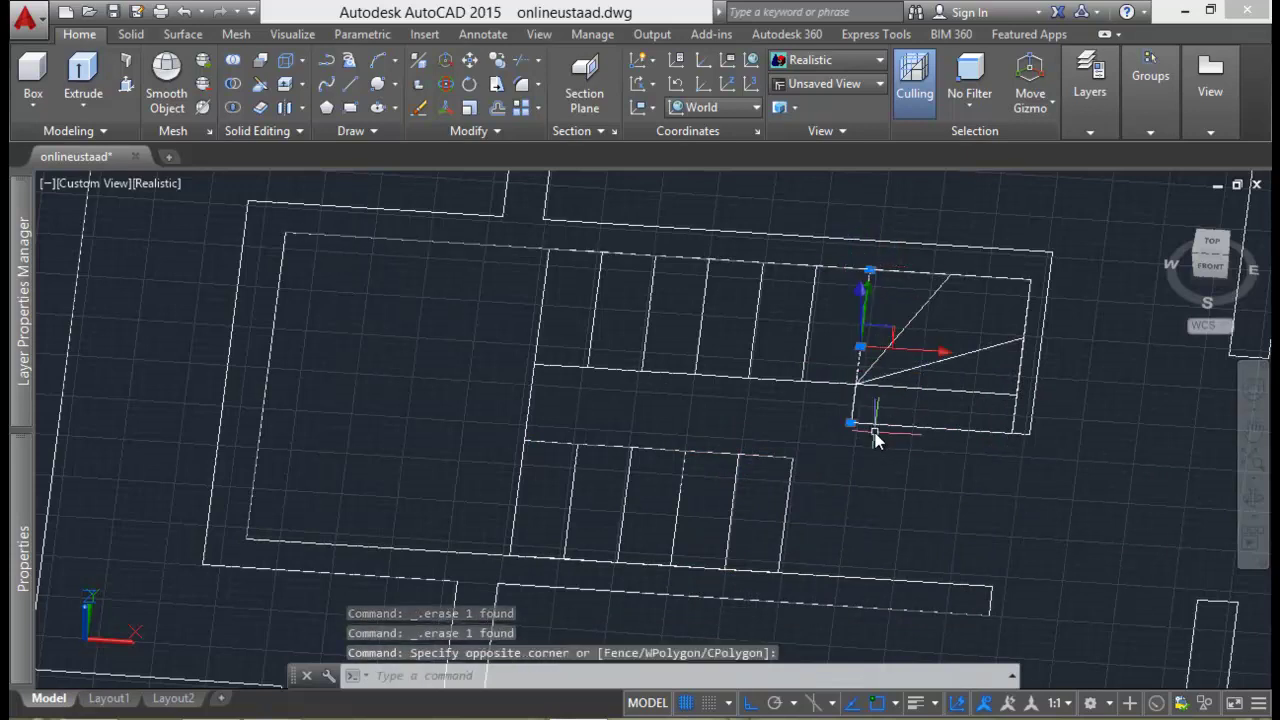
{"action": "key", "text": "Delete"}
{"action": "left_click", "coordinate": [849, 260]}
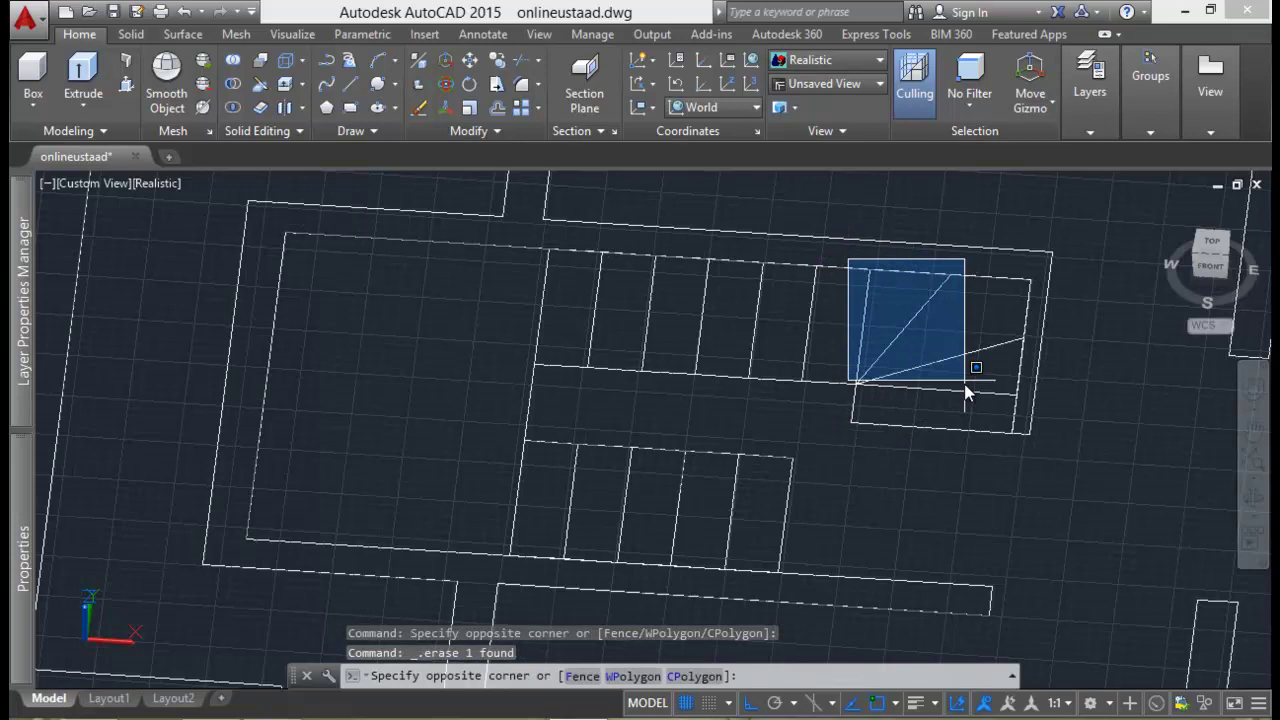
{"action": "left_click", "coordinate": [963, 390]}
{"action": "key", "text": "Delete"}
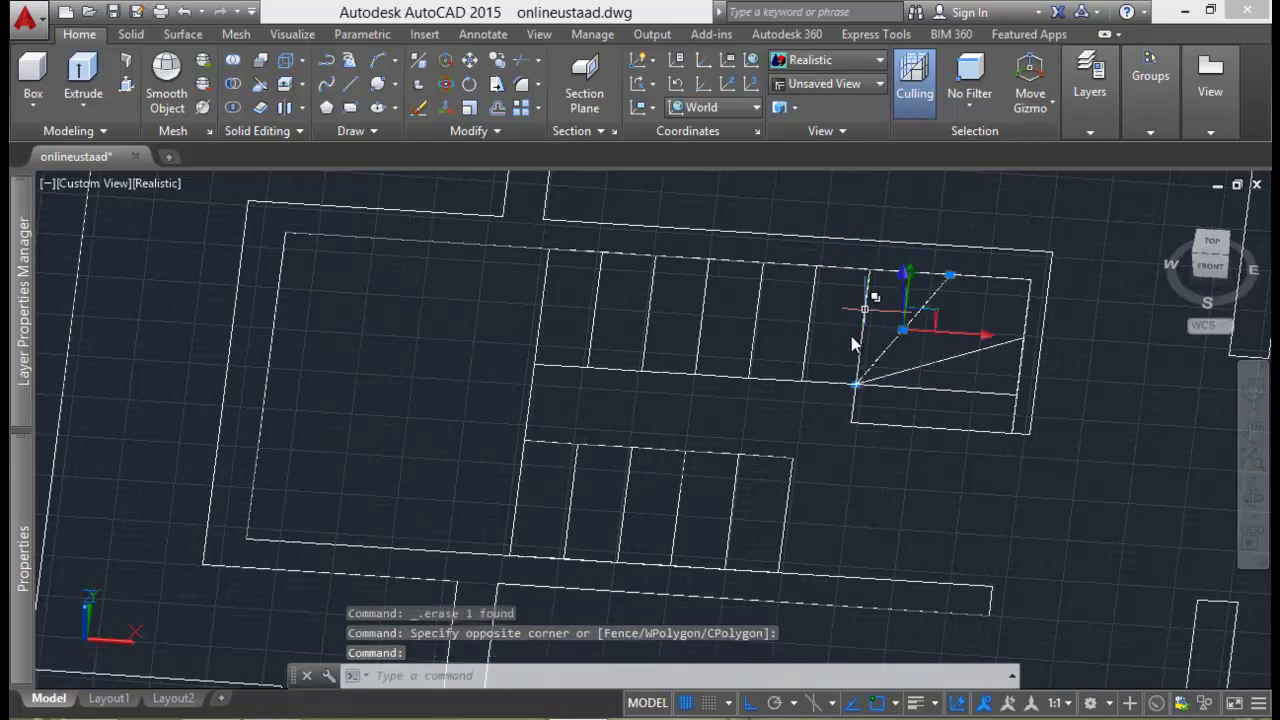
{"action": "left_click", "coordinate": [840, 300]}
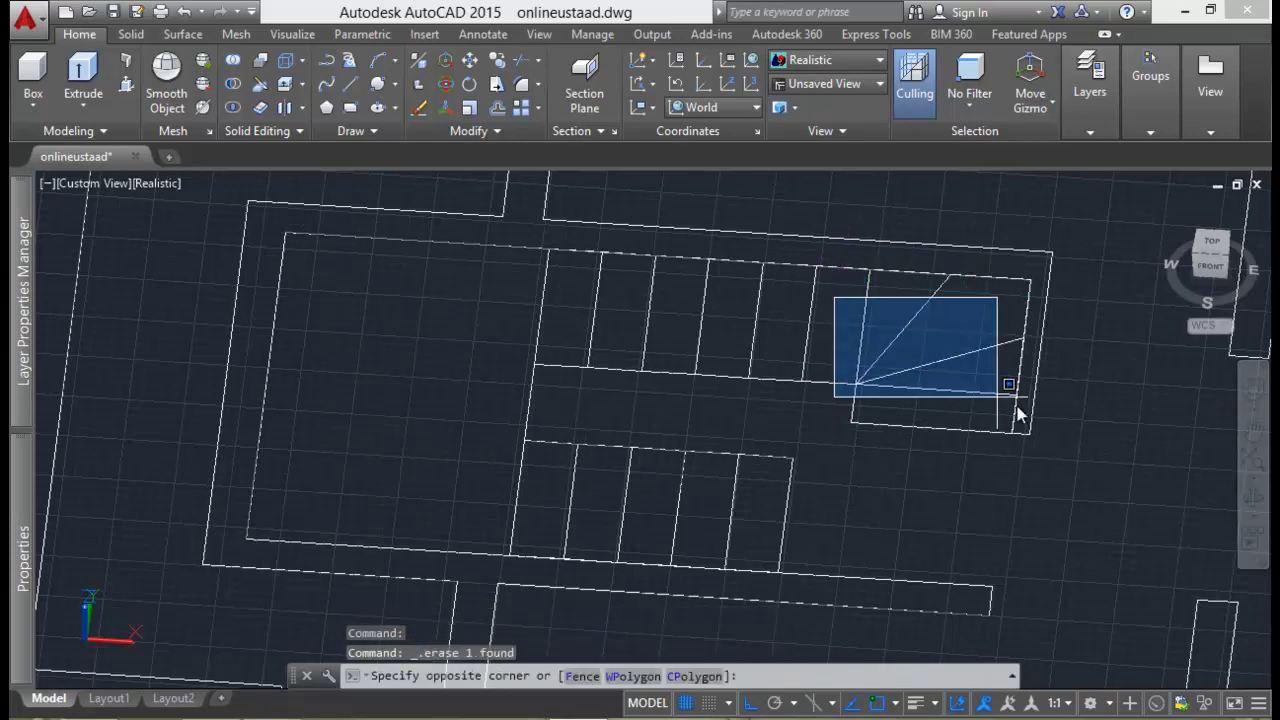
{"action": "left_click", "coordinate": [1057, 423]}
{"action": "key", "text": "Delete"}
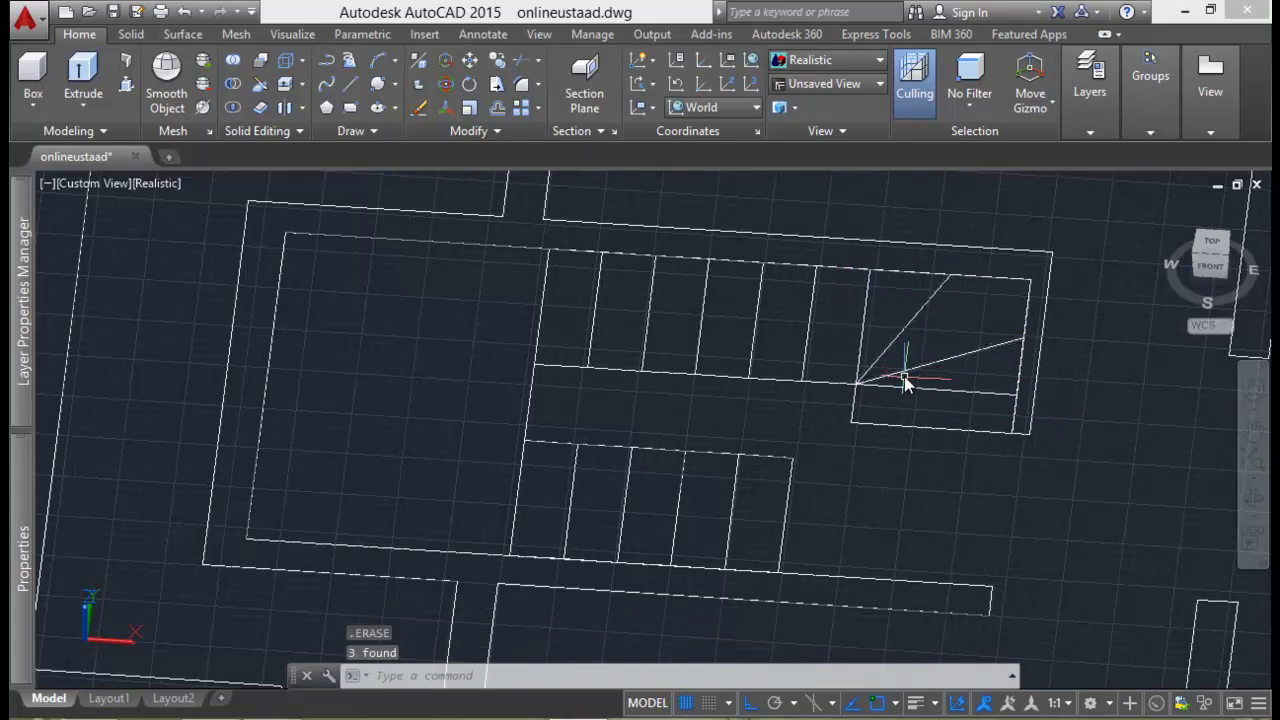
Step: Window-select lines around the stair landing and diagonal winders, then clear the selection
{"action": "left_click", "coordinate": [820, 320]}
{"action": "left_click", "coordinate": [1126, 432]}
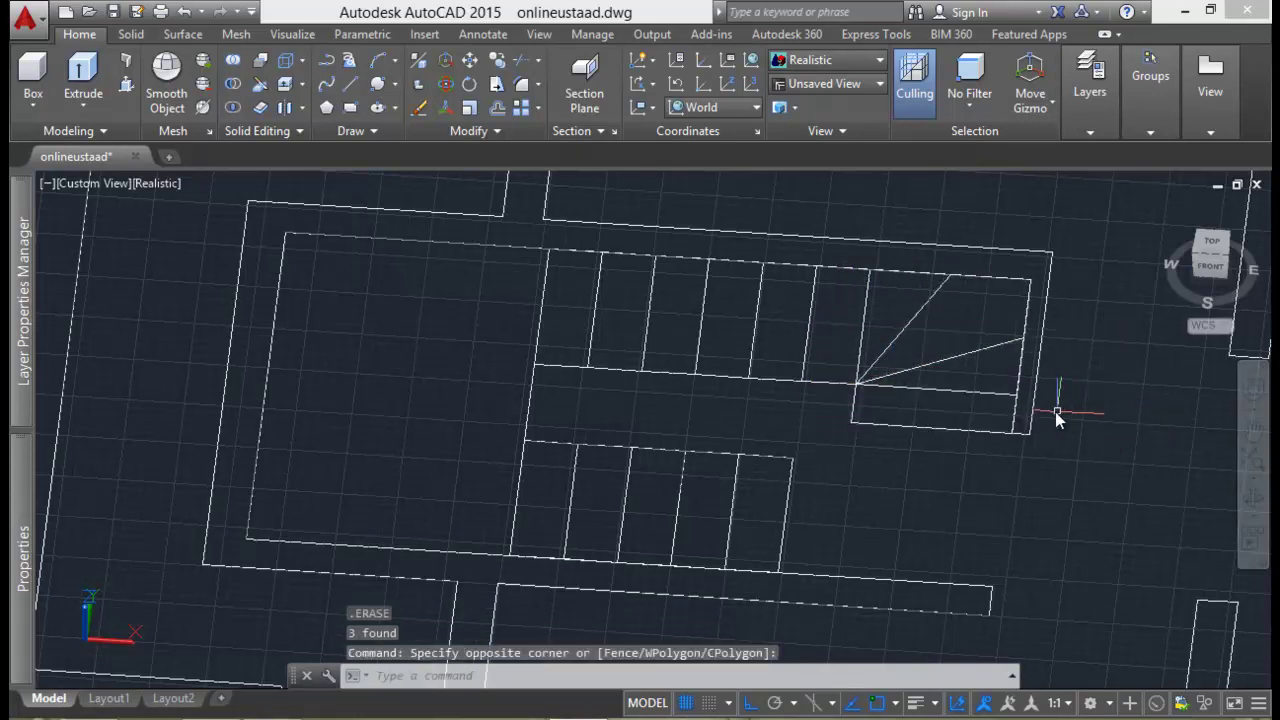
{"action": "left_click", "coordinate": [1124, 421]}
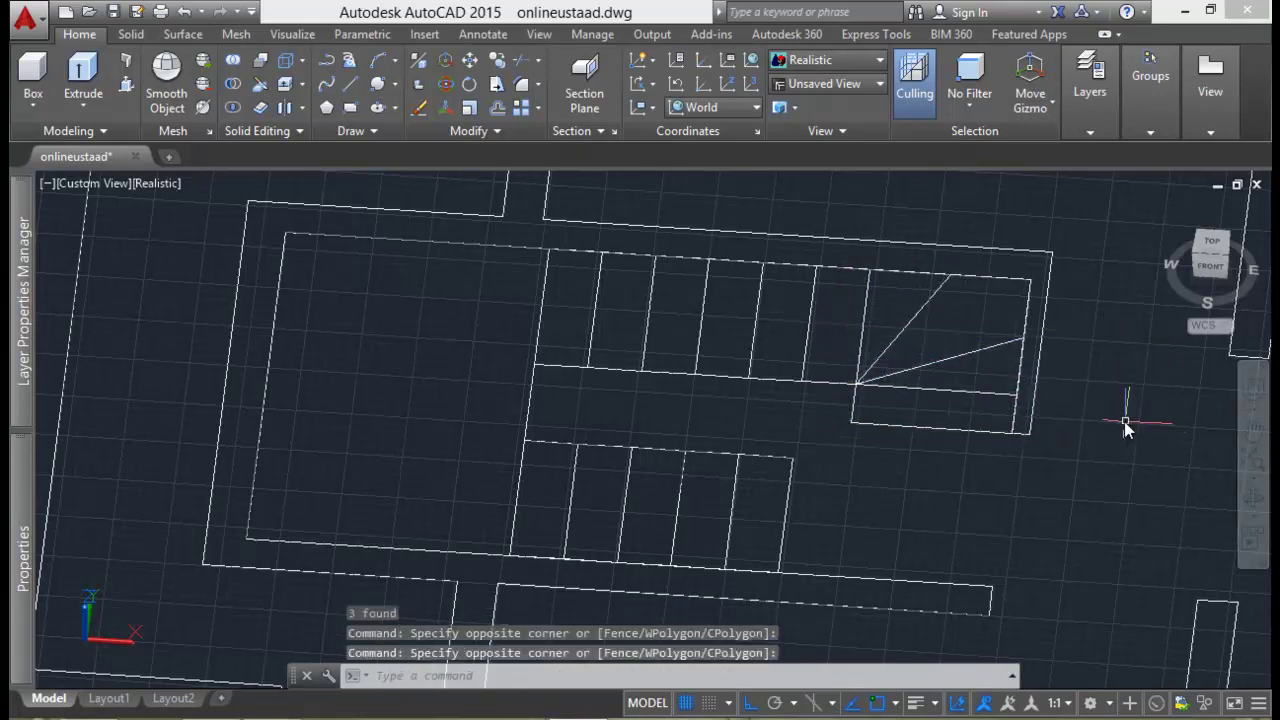
{"action": "left_click", "coordinate": [848, 322]}
{"action": "left_click", "coordinate": [1096, 408]}
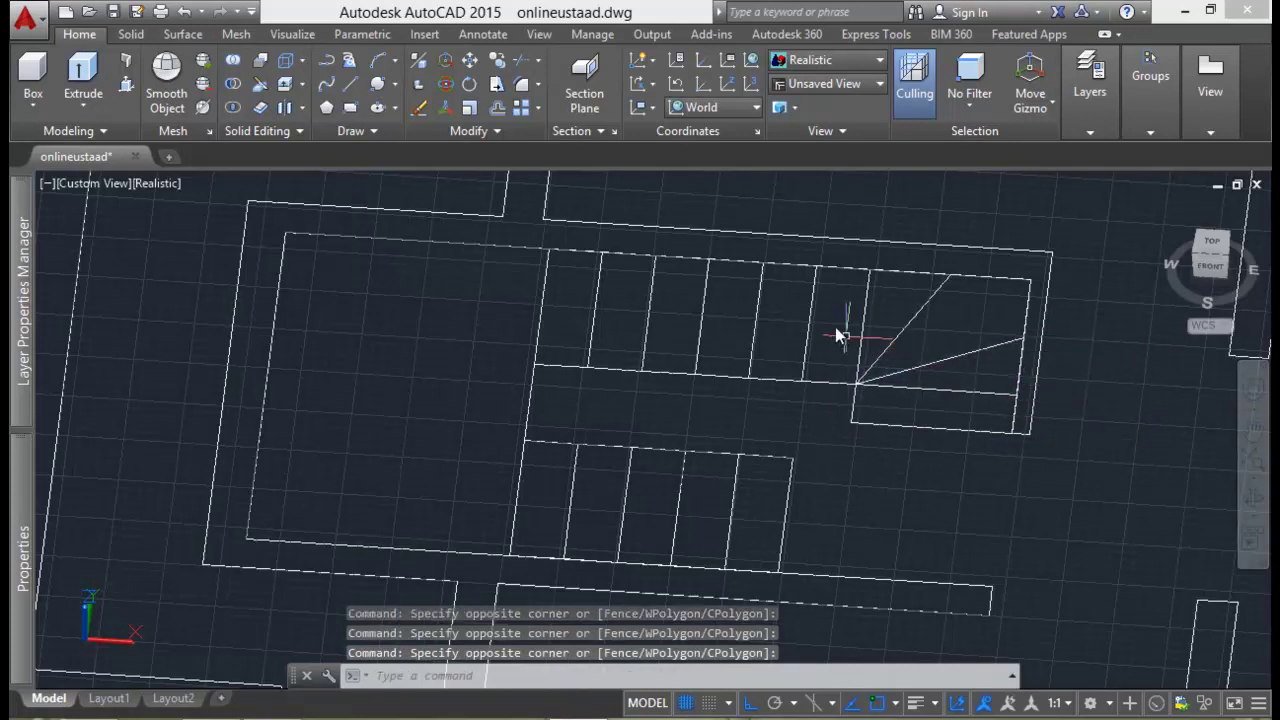
{"action": "left_click", "coordinate": [829, 314]}
{"action": "left_click", "coordinate": [1087, 450]}
{"action": "key", "text": "Escape"}
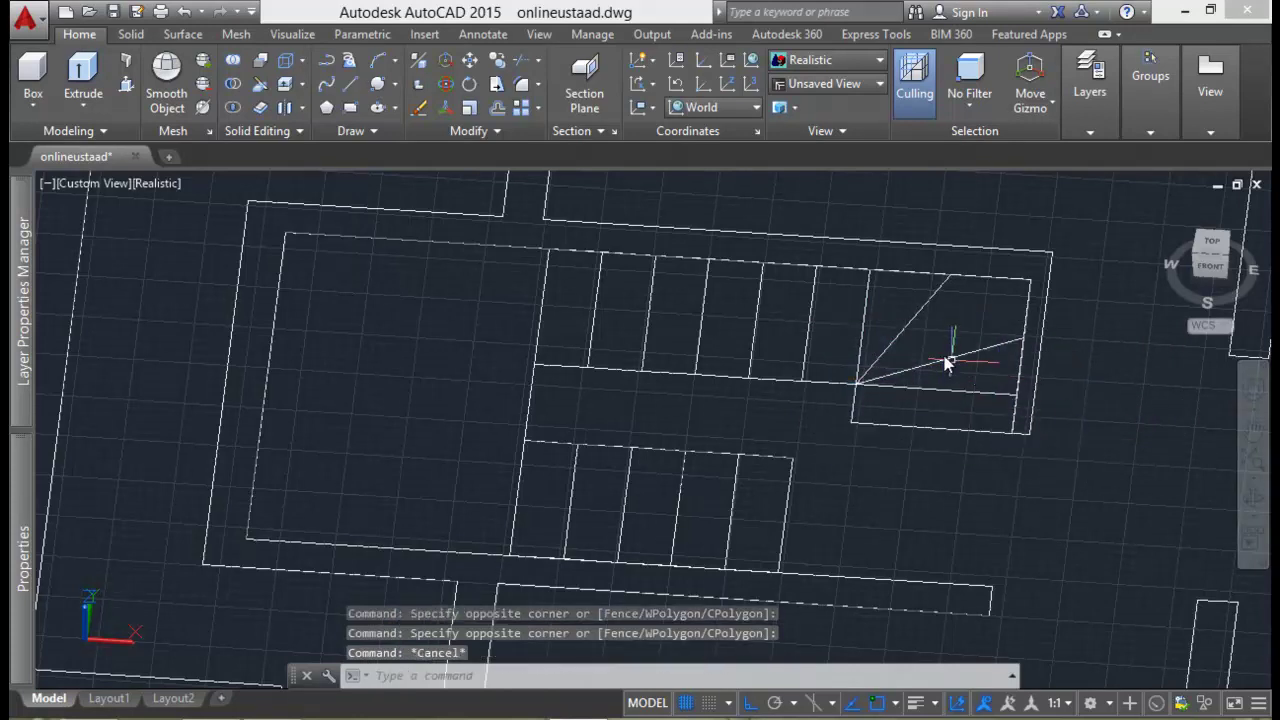
{"action": "left_click", "coordinate": [949, 364]}
{"action": "key", "text": "Escape"}
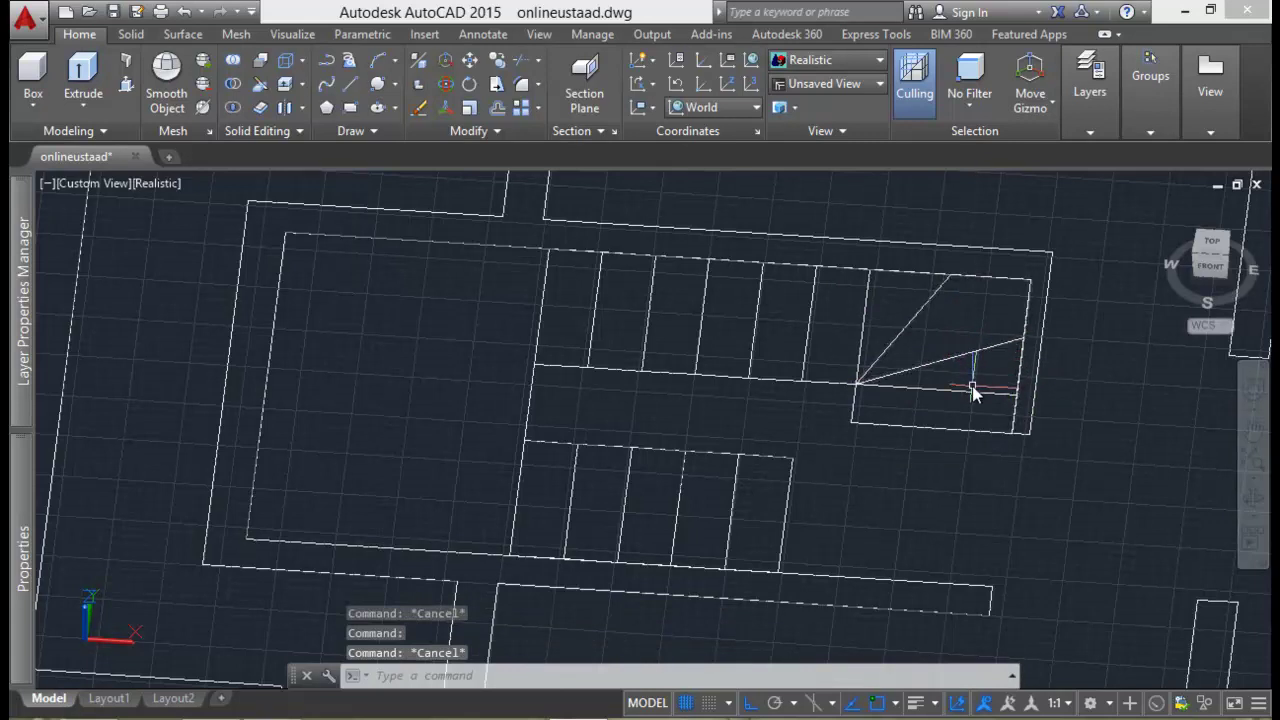
Step: Trace a boundary polyline inside the winder triangle on the upper flight
{"action": "type", "text": "b"}
{"action": "key", "text": "Return"}
{"action": "left_click", "coordinate": [523, 263]}
{"action": "left_click", "coordinate": [988, 372]}
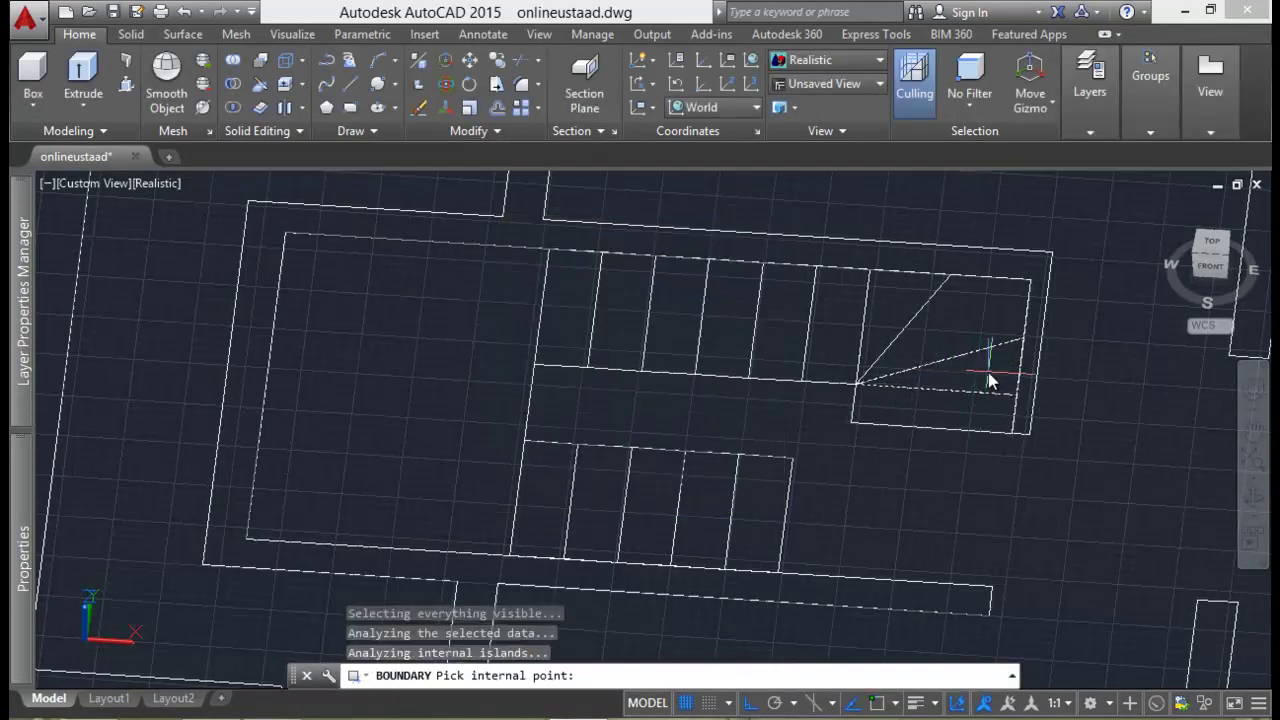
{"action": "key", "text": "Return"}
{"action": "key", "text": "Escape"}
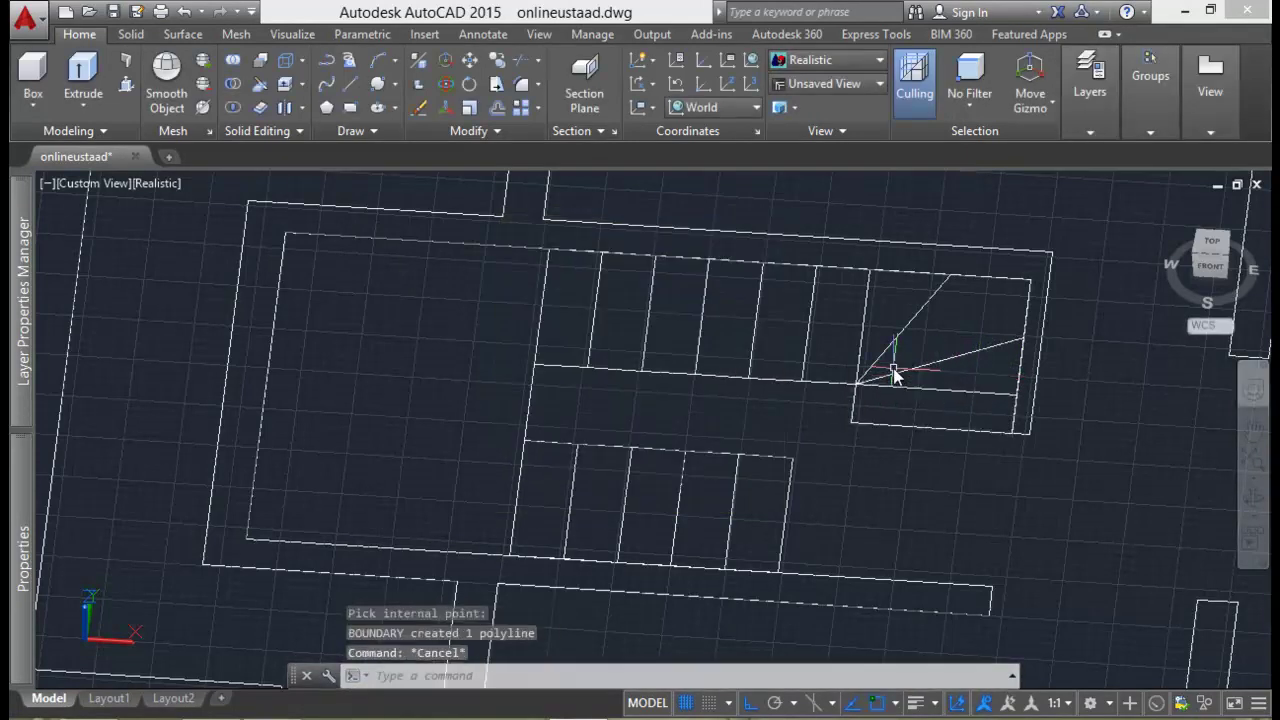
{"action": "left_click", "coordinate": [826, 323]}
{"action": "left_click", "coordinate": [1084, 413]}
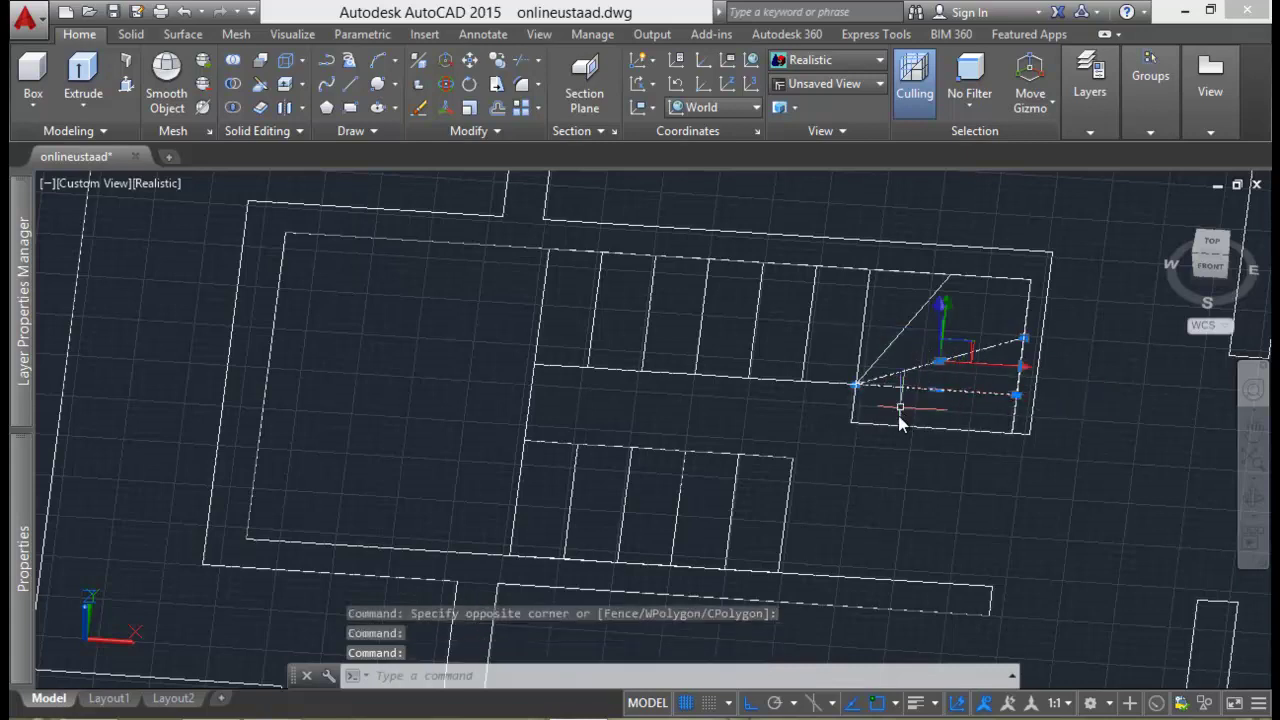
{"action": "key", "text": "Escape"}
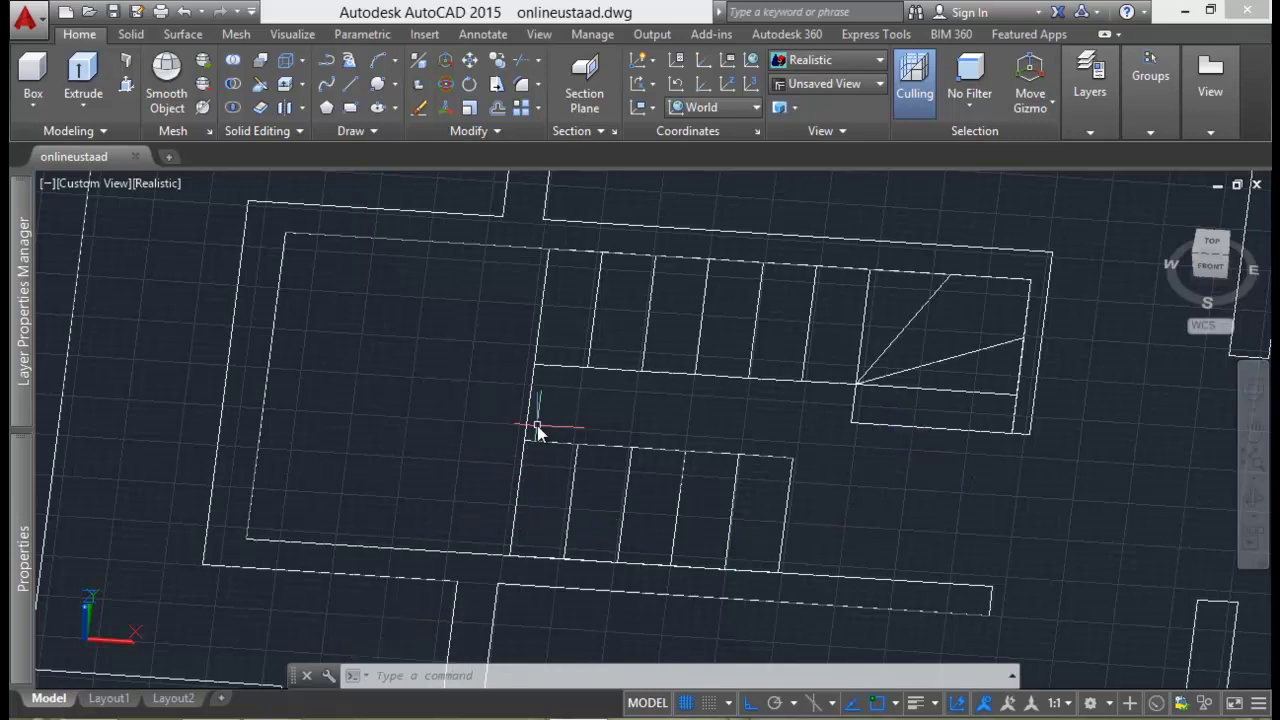
Step: Create a boundary polyline around the floor area beside the stairs
{"action": "type", "text": "BO"}
{"action": "key", "text": "Return"}
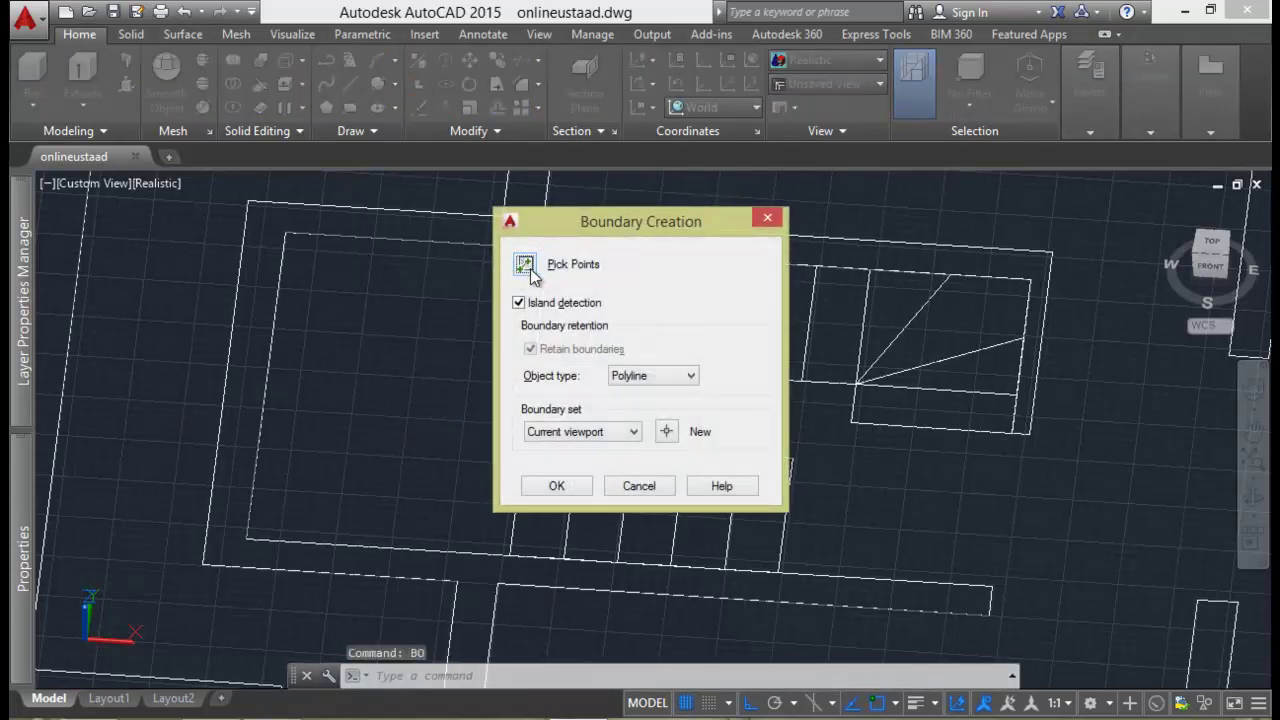
{"action": "left_click", "coordinate": [524, 264]}
{"action": "left_click", "coordinate": [408, 366]}
{"action": "key", "text": "Return"}
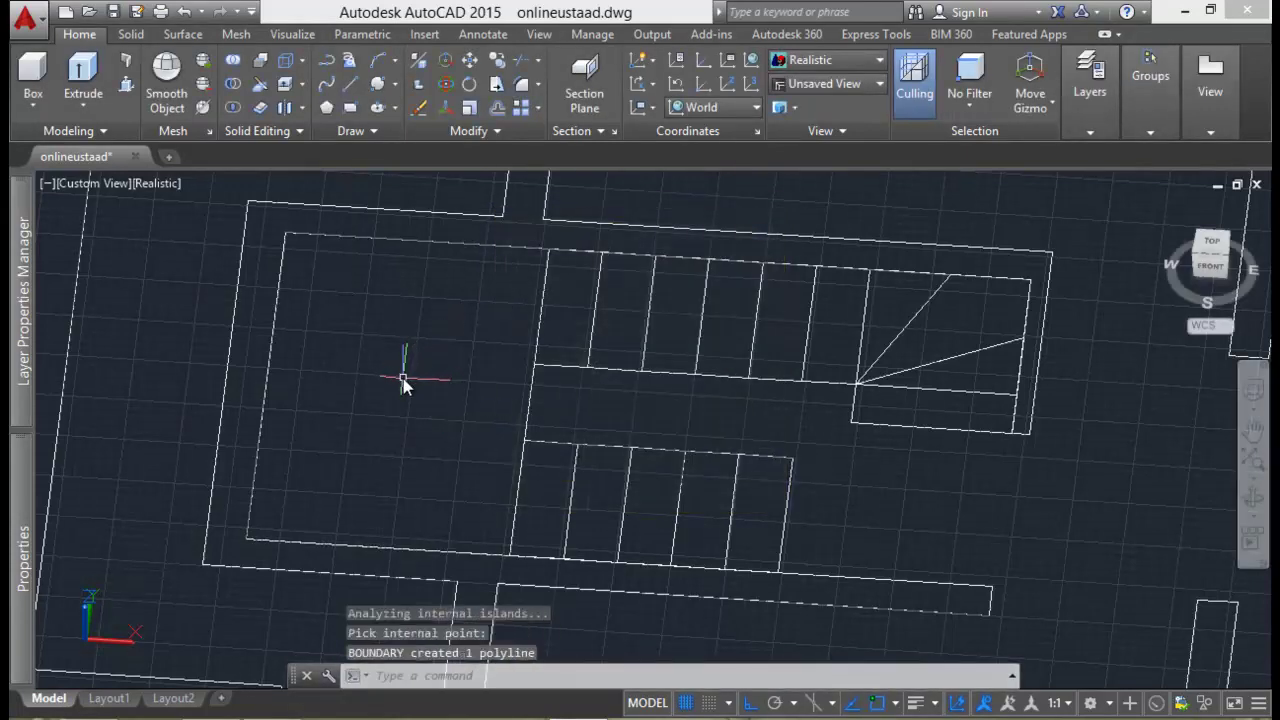
Step: Erase the duplicate overlapping lines along the stair edge
{"action": "left_click", "coordinate": [528, 405]}
{"action": "key", "text": "Delete"}
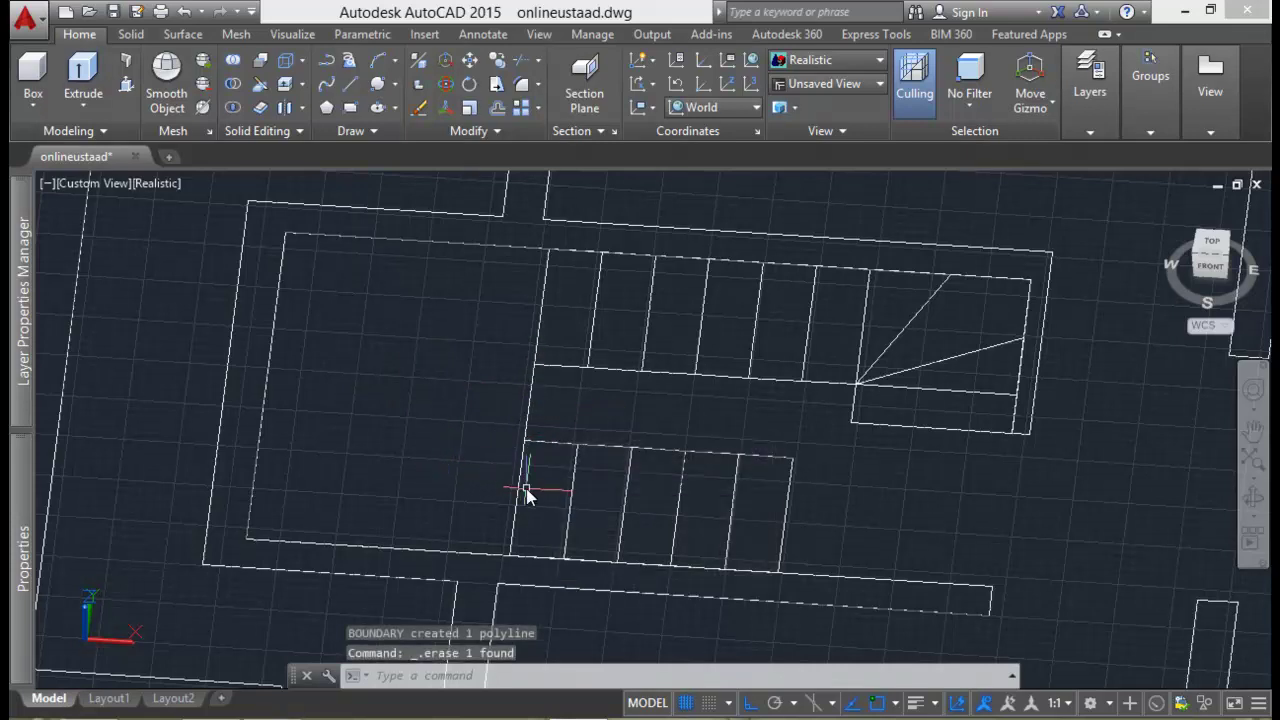
{"action": "left_click", "coordinate": [450, 338]}
{"action": "left_click", "coordinate": [557, 561]}
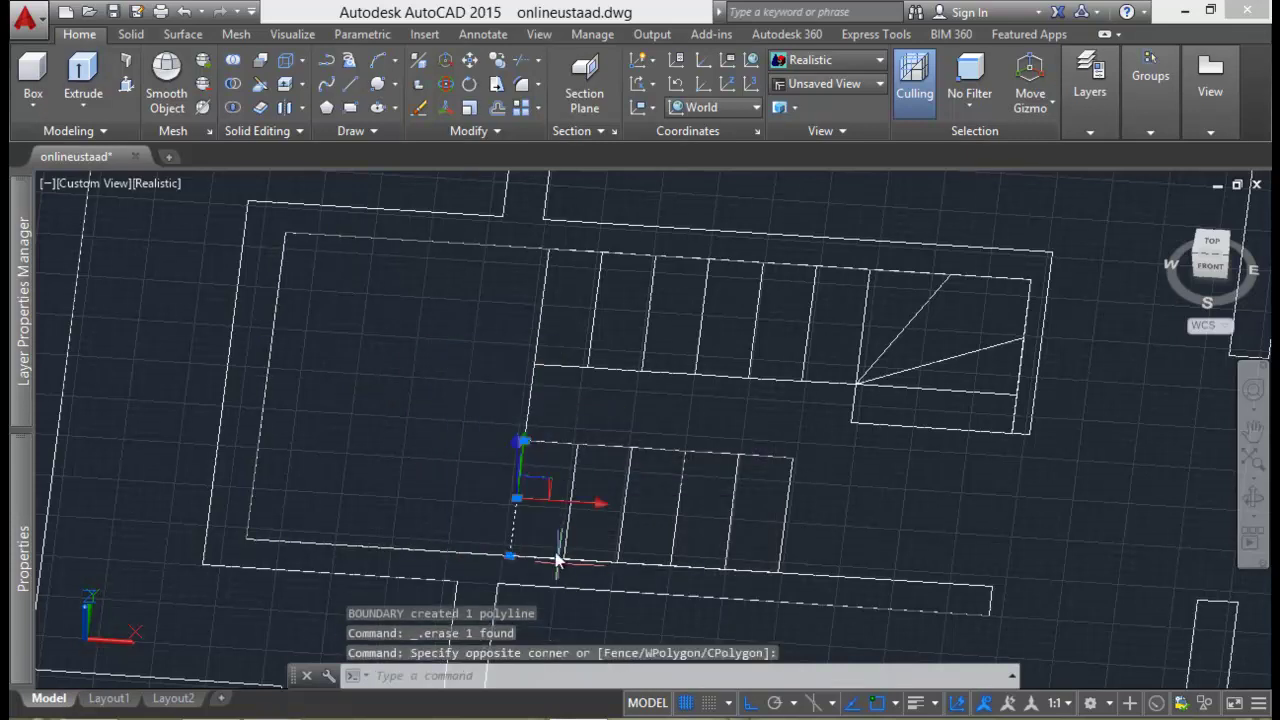
{"action": "key", "text": "Delete"}
{"action": "left_click", "coordinate": [514, 229]}
{"action": "left_click", "coordinate": [591, 360]}
{"action": "key", "text": "Delete"}
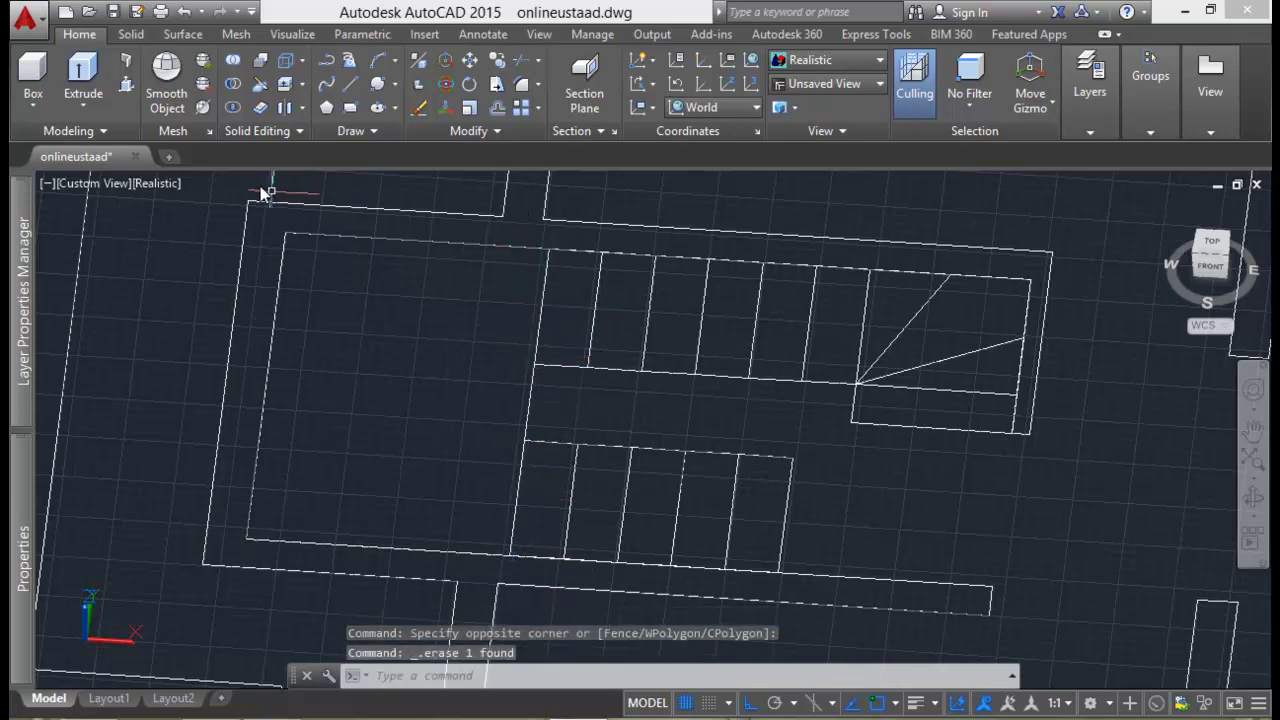
Step: Window-select lines over the left floor area and save onlineustaad.dwg
{"action": "left_click", "coordinate": [266, 207]}
{"action": "left_click", "coordinate": [605, 320]}
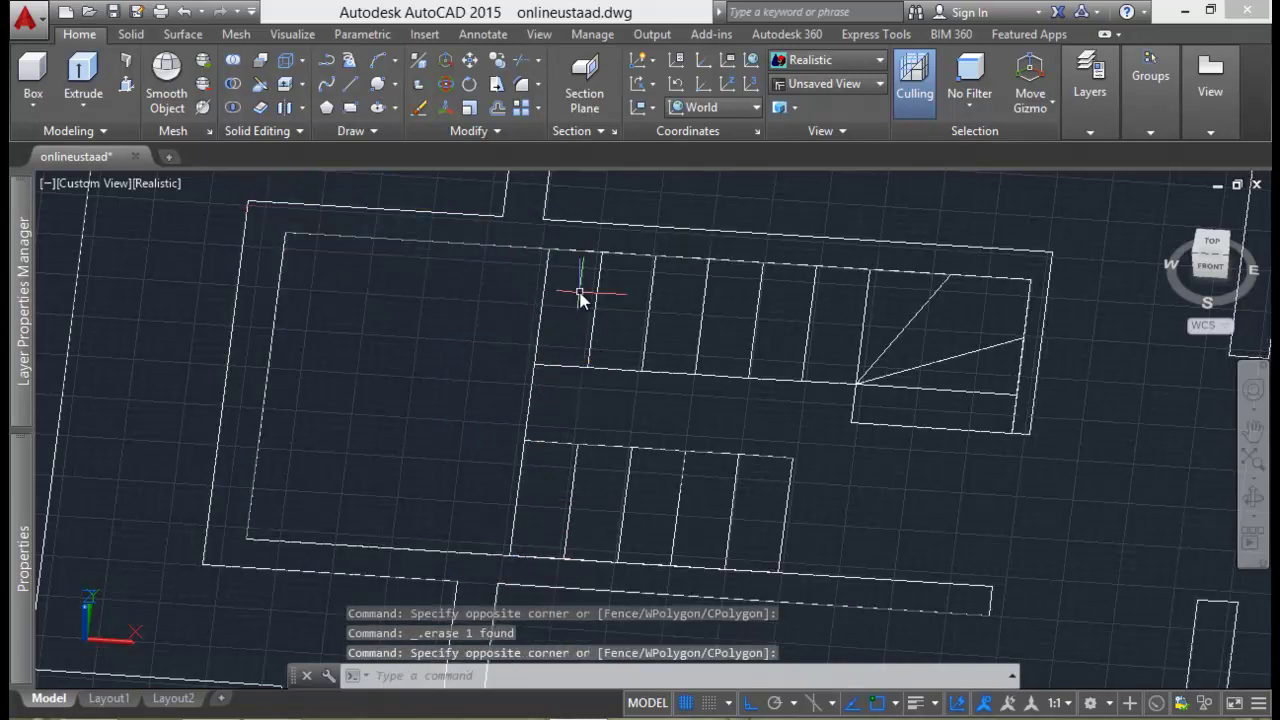
{"action": "left_click", "coordinate": [263, 229]}
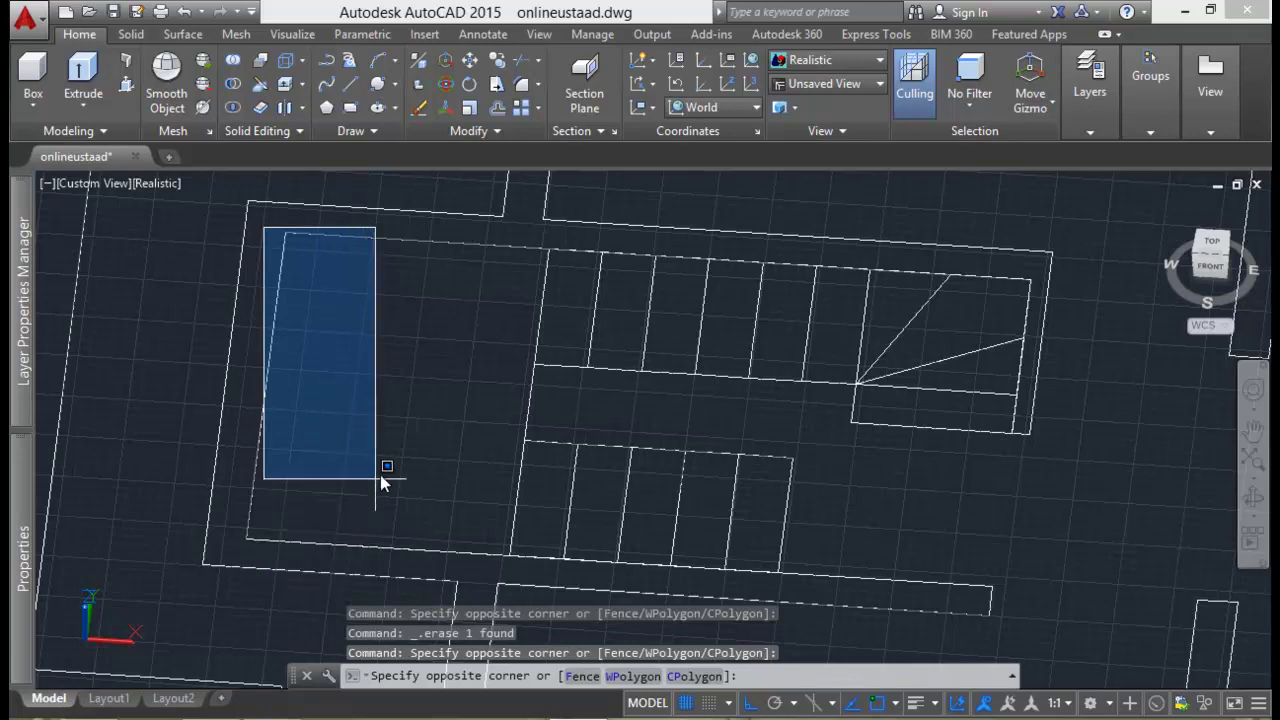
{"action": "left_click", "coordinate": [383, 477]}
{"action": "key", "text": "ctrl+s"}
{"action": "scroll", "coordinate": [355, 385], "scroll_direction": "down", "scroll_amount": 2}
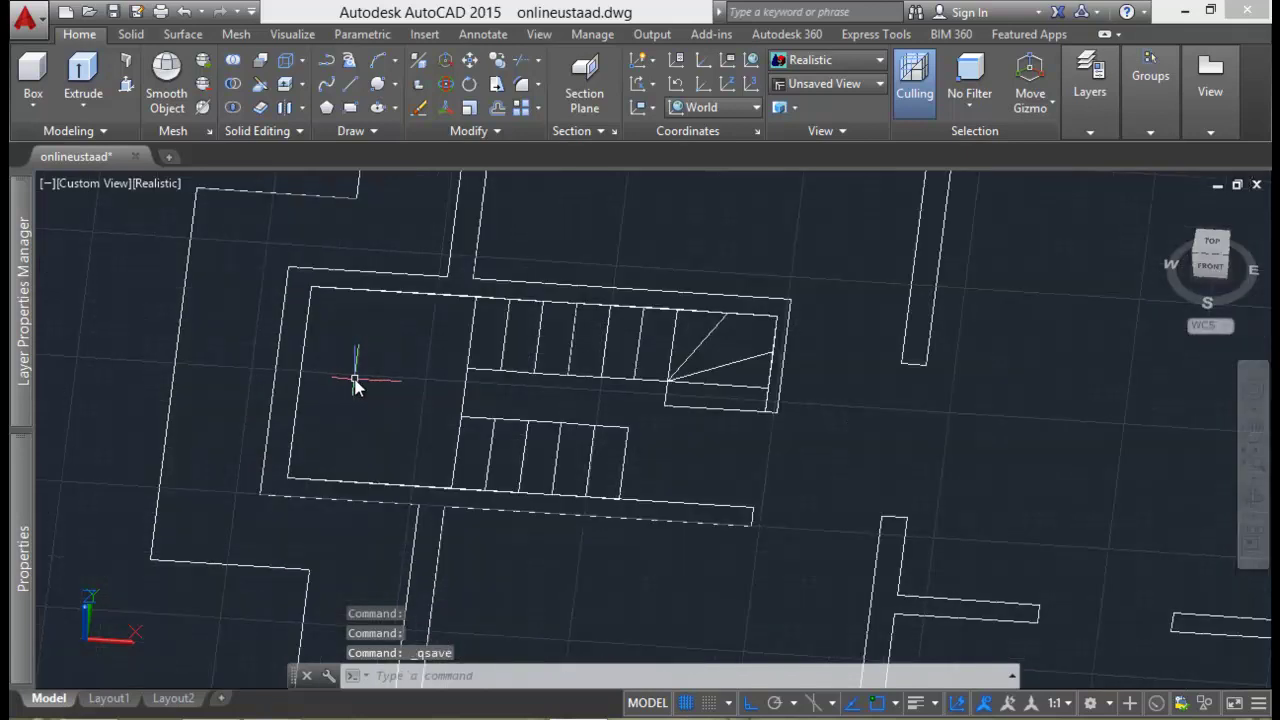
{"action": "left_click", "coordinate": [727, 466]}
Step: Extrude the 16 selected floor and stair profiles 7" high with EXT
{"action": "left_click", "coordinate": [390, 380]}
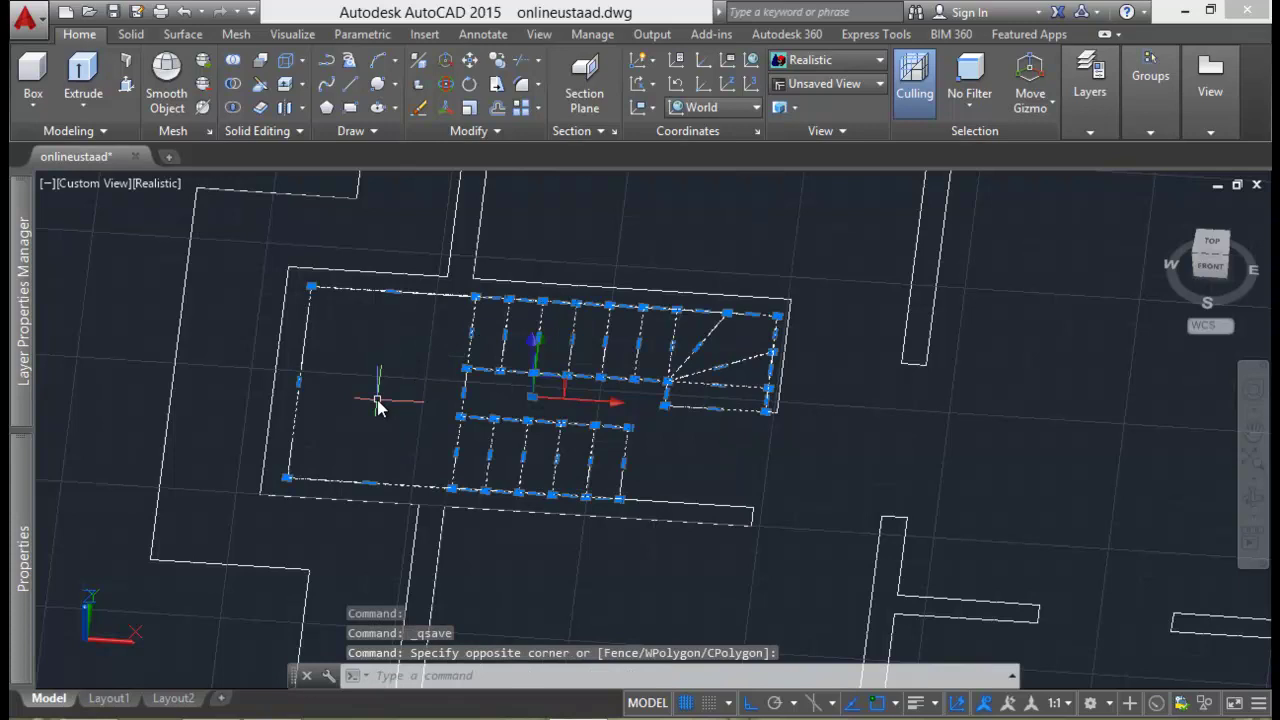
{"action": "type", "text": "ext"}
{"action": "key", "text": "Return"}
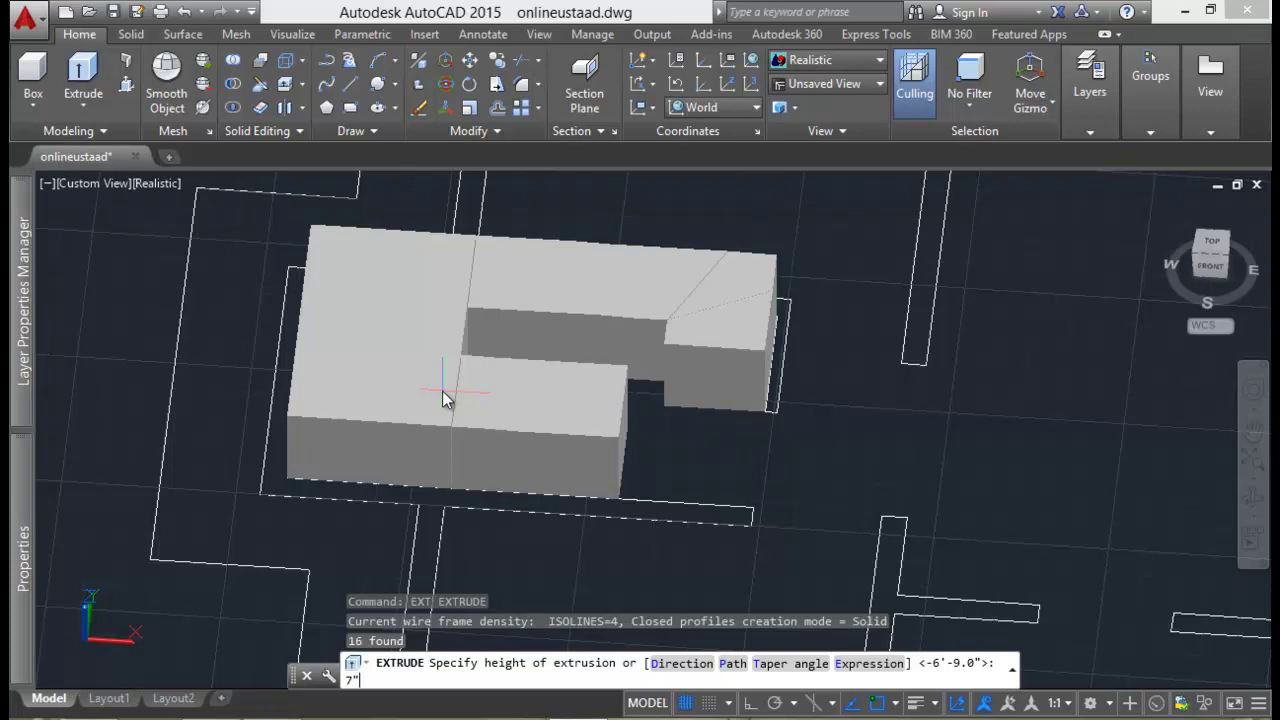
{"action": "key", "text": "Return"}
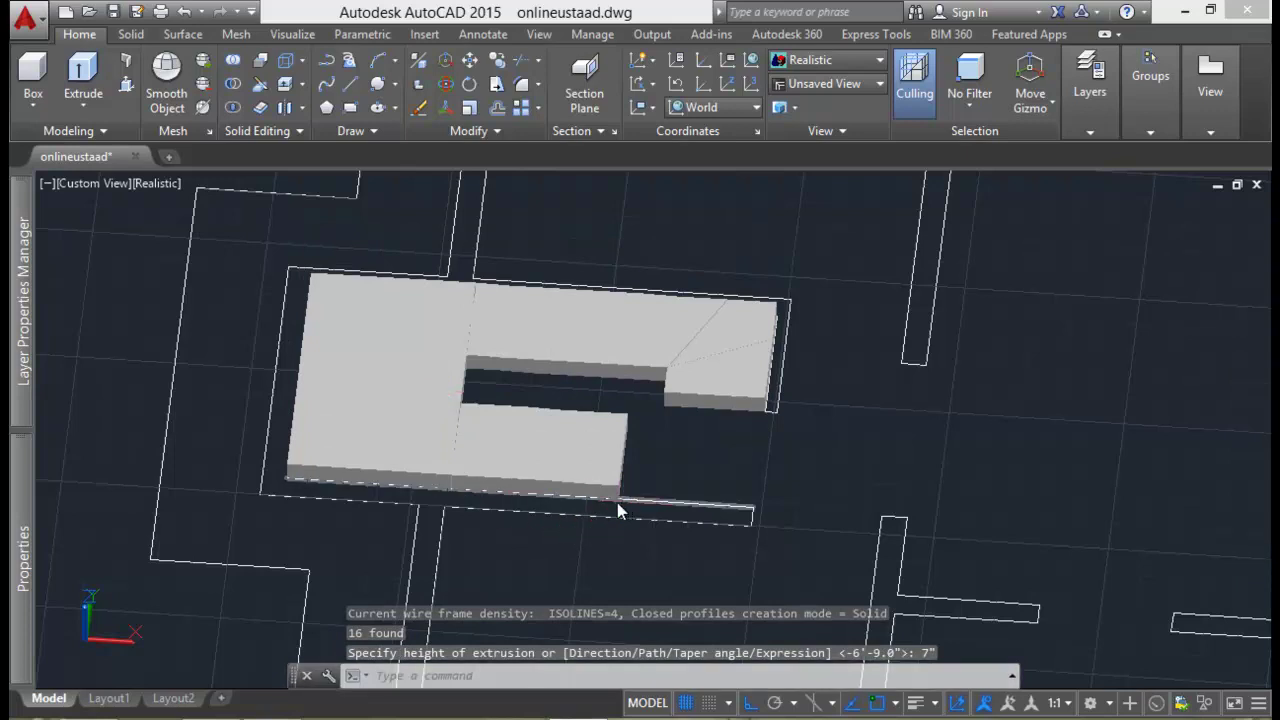
Step: Save the drawing and select the small slab in front of the stairs
{"action": "scroll", "coordinate": [636, 470], "scroll_direction": "up", "scroll_amount": 2}
{"action": "key", "text": "ctrl+s"}
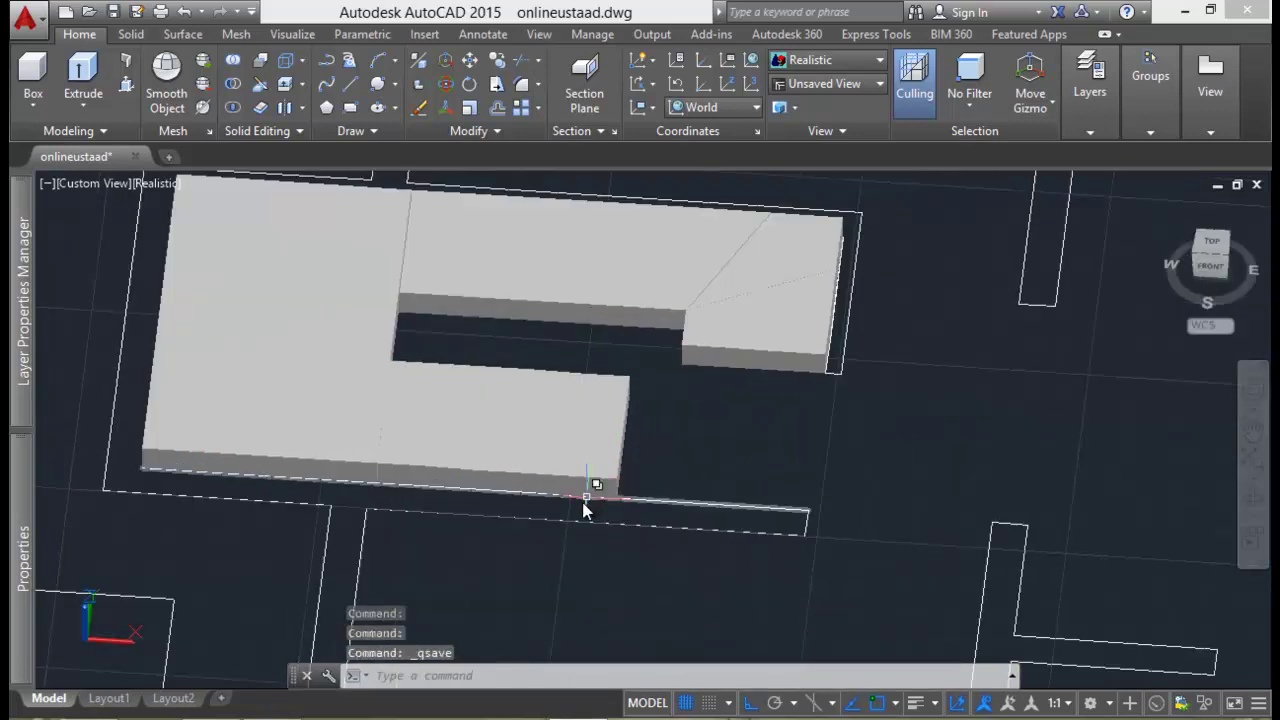
{"action": "scroll", "coordinate": [603, 519], "scroll_direction": "up", "scroll_amount": 3}
{"action": "scroll", "coordinate": [594, 515], "scroll_direction": "down", "scroll_amount": 4}
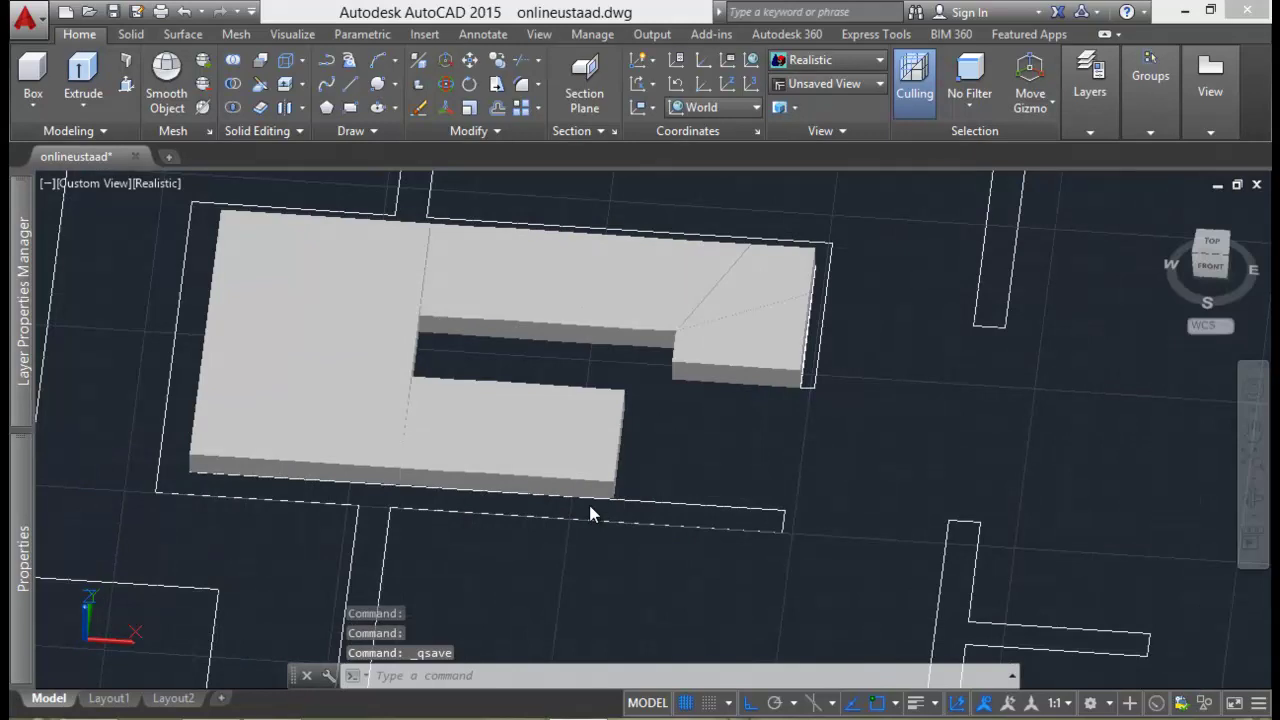
{"action": "left_click", "coordinate": [595, 474]}
{"action": "key", "text": "Escape"}
{"action": "scroll", "coordinate": [547, 500], "scroll_direction": "up", "scroll_amount": 2}
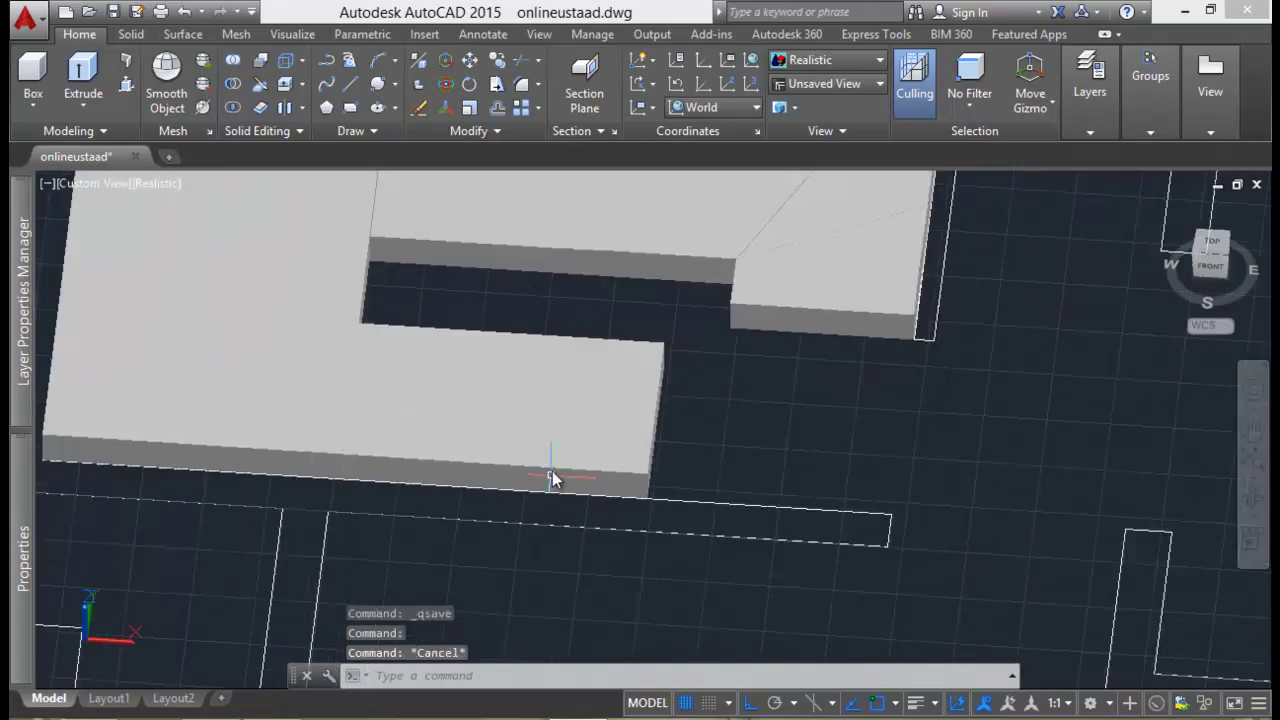
{"action": "left_click", "coordinate": [545, 479]}
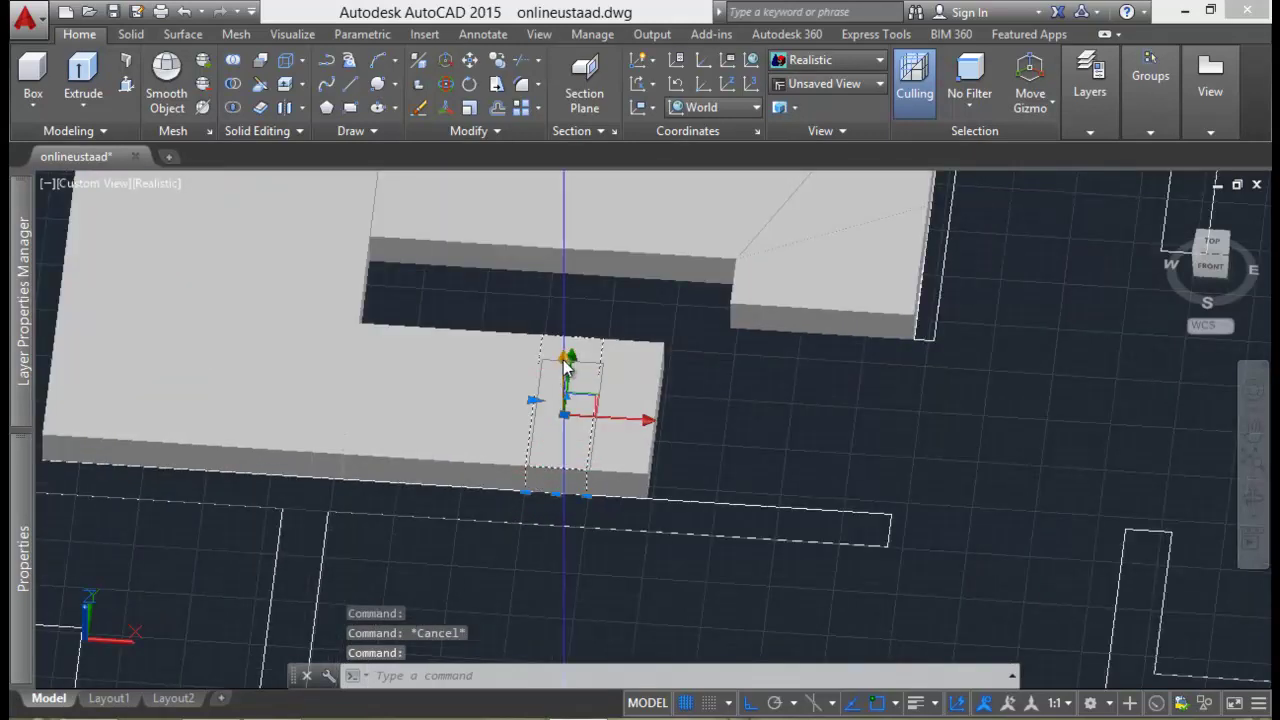
{"action": "scroll", "coordinate": [530, 483], "scroll_direction": "down", "scroll_amount": 5}
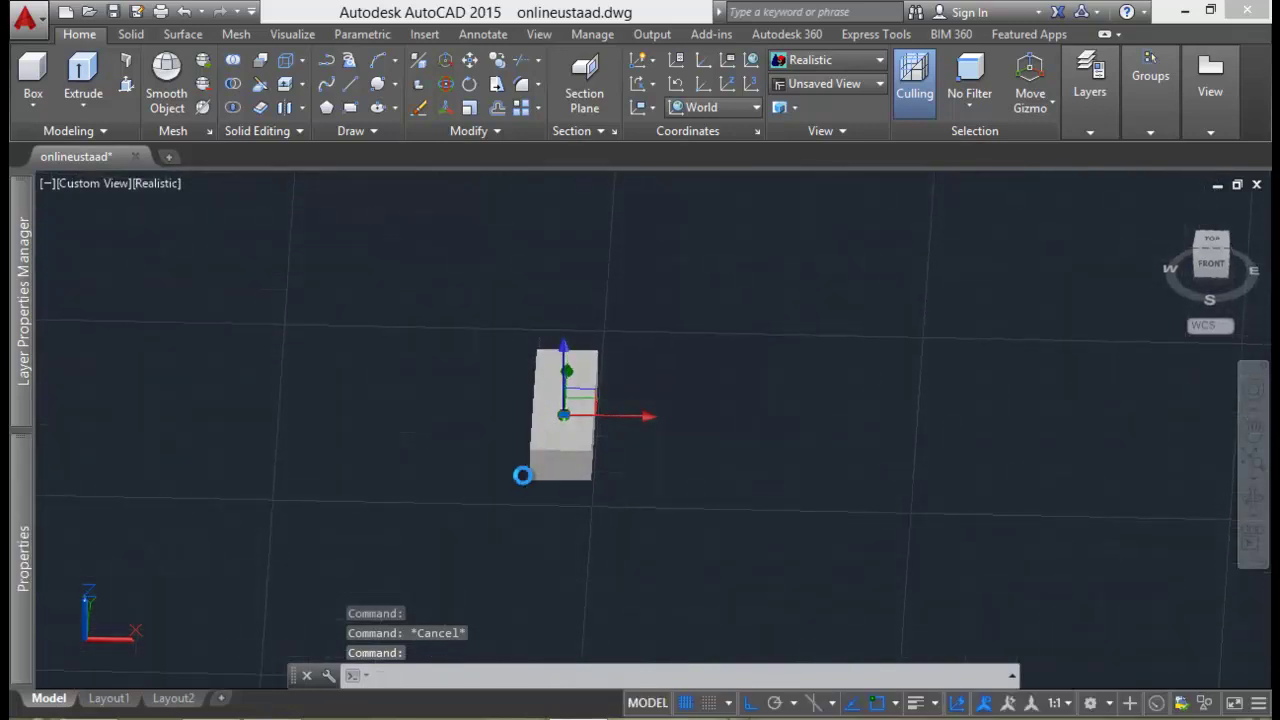
{"action": "scroll", "coordinate": [522, 480], "scroll_direction": "up", "scroll_amount": 5}
Step: Raise the first two small step slabs upward with MOVE, snapping base and target points
{"action": "type", "text": "m"}
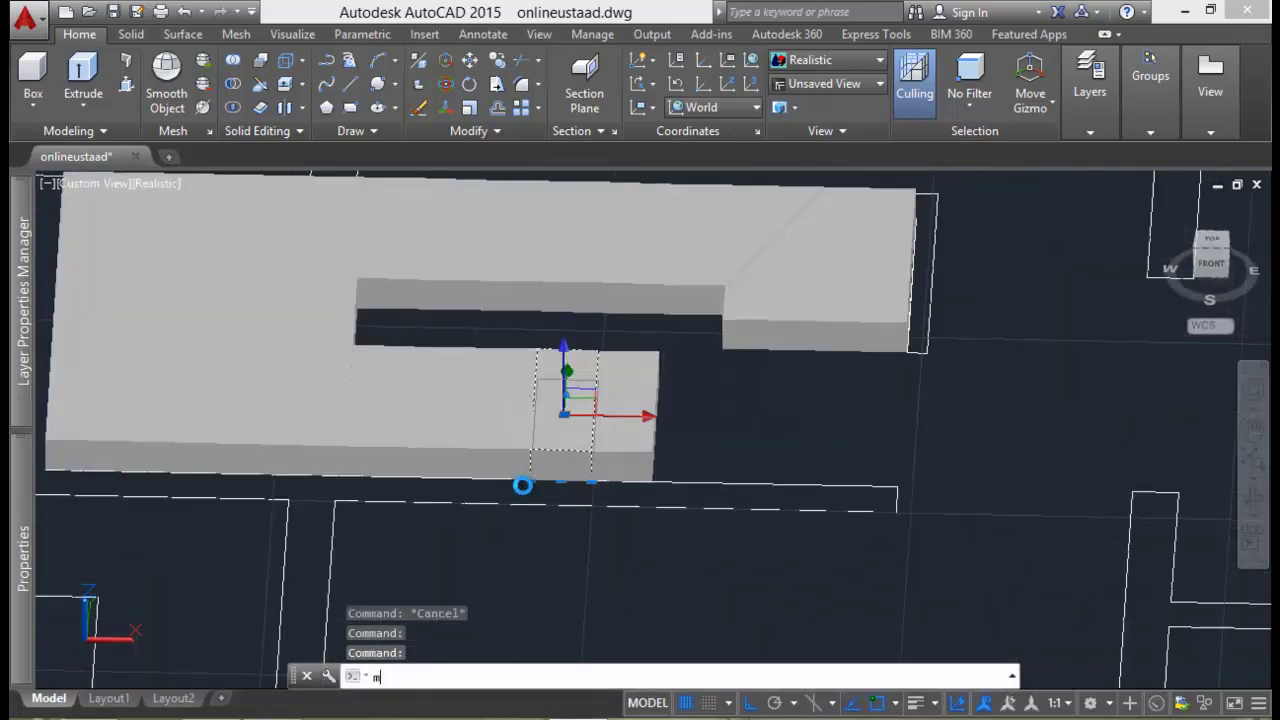
{"action": "key", "text": "Return"}
{"action": "scroll", "coordinate": [543, 500], "scroll_direction": "up", "scroll_amount": 3}
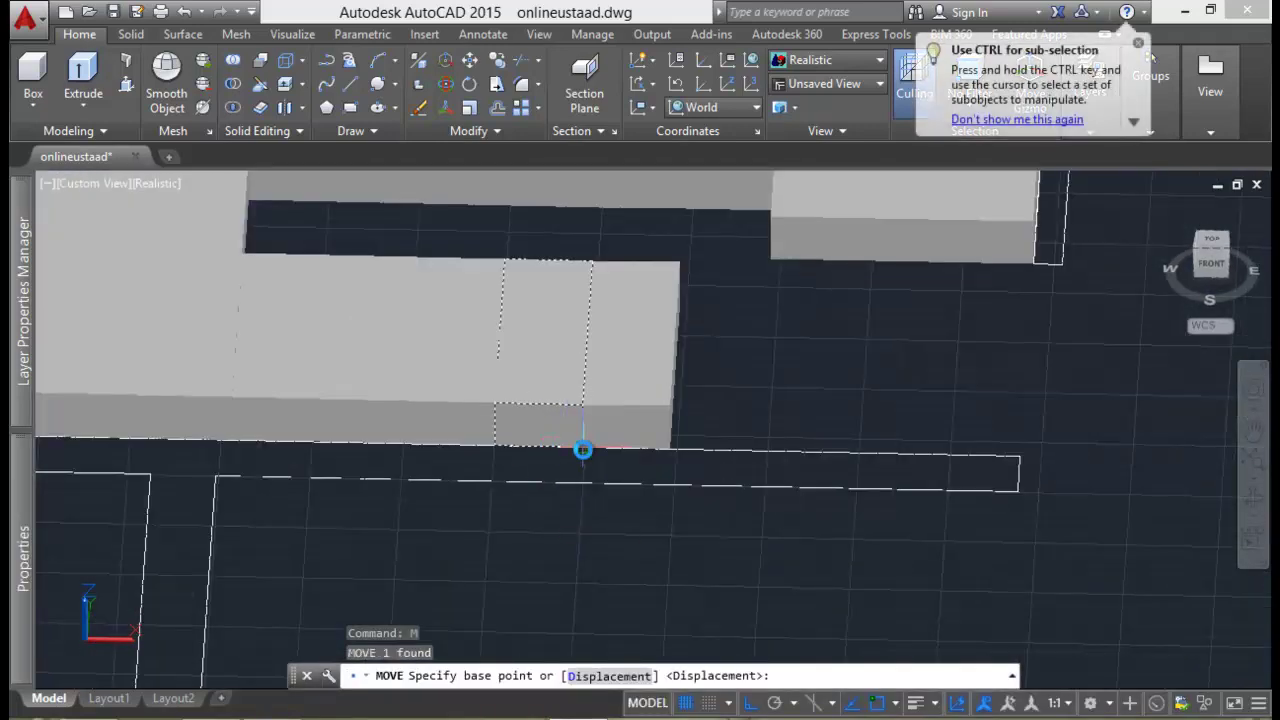
{"action": "left_click", "coordinate": [583, 450]}
{"action": "left_click", "coordinate": [585, 405]}
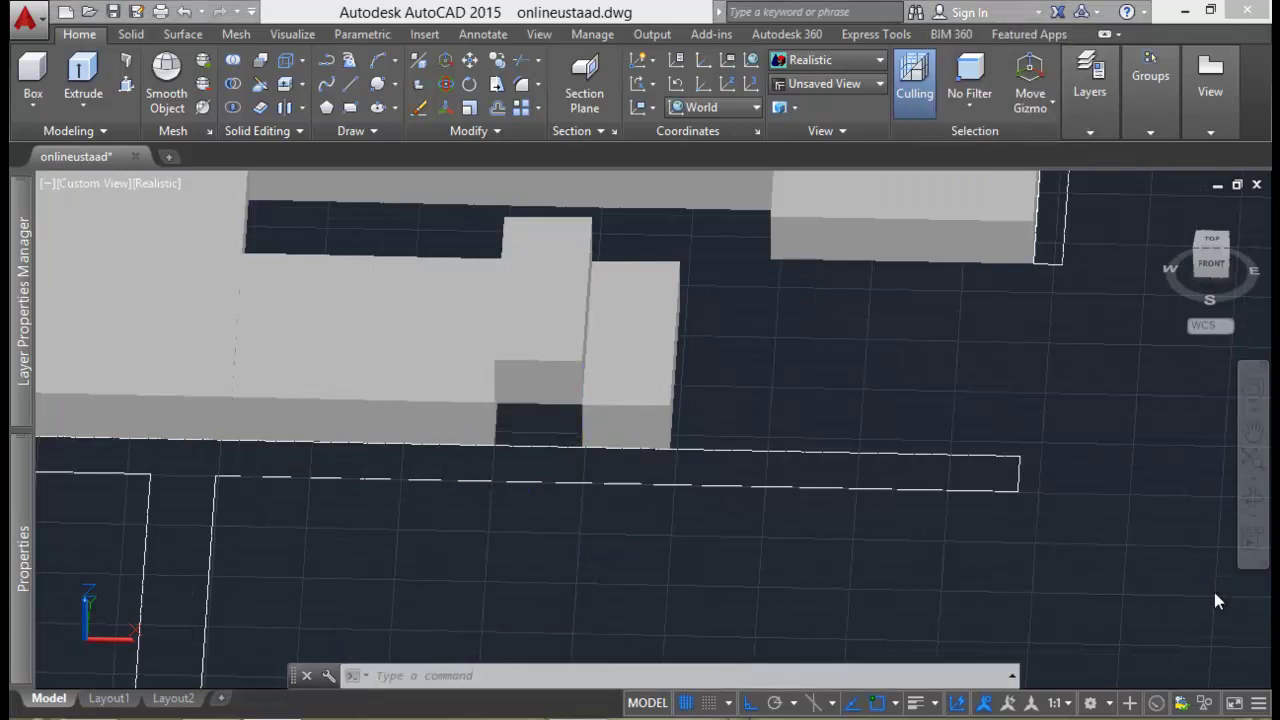
{"action": "left_click", "coordinate": [443, 428]}
{"action": "type", "text": "m"}
{"action": "key", "text": "Return"}
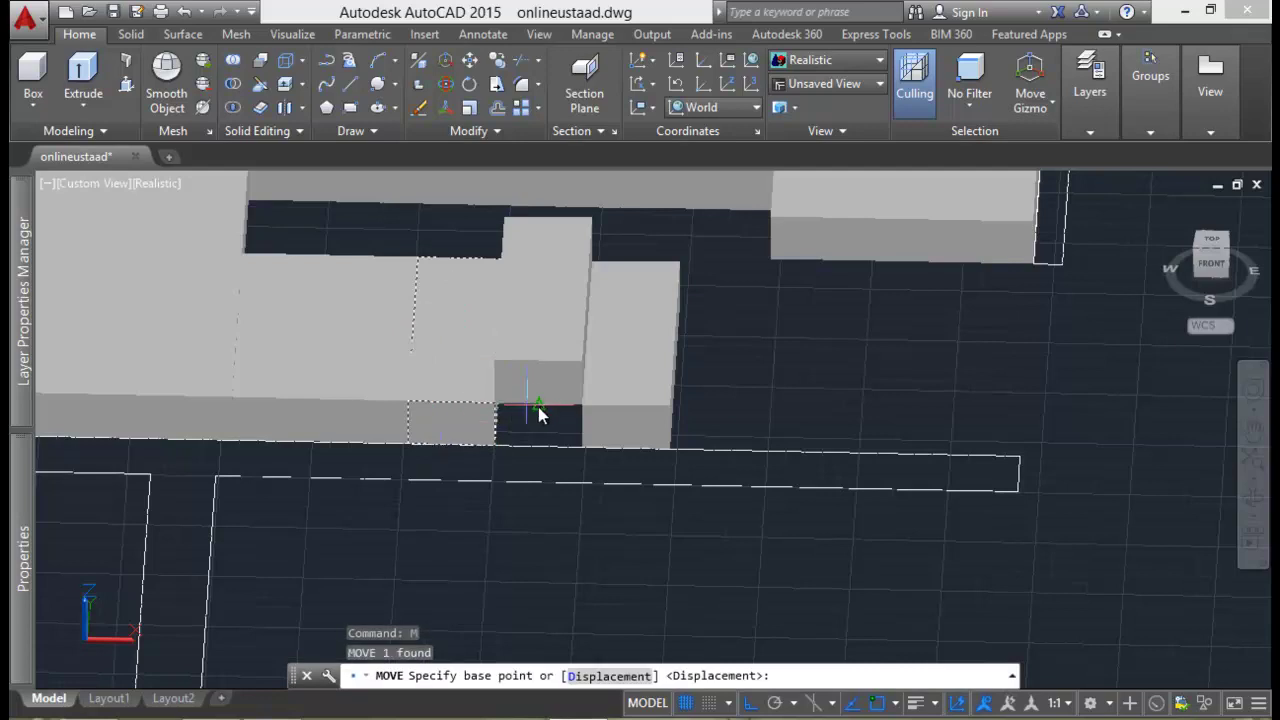
{"action": "left_click", "coordinate": [494, 443]}
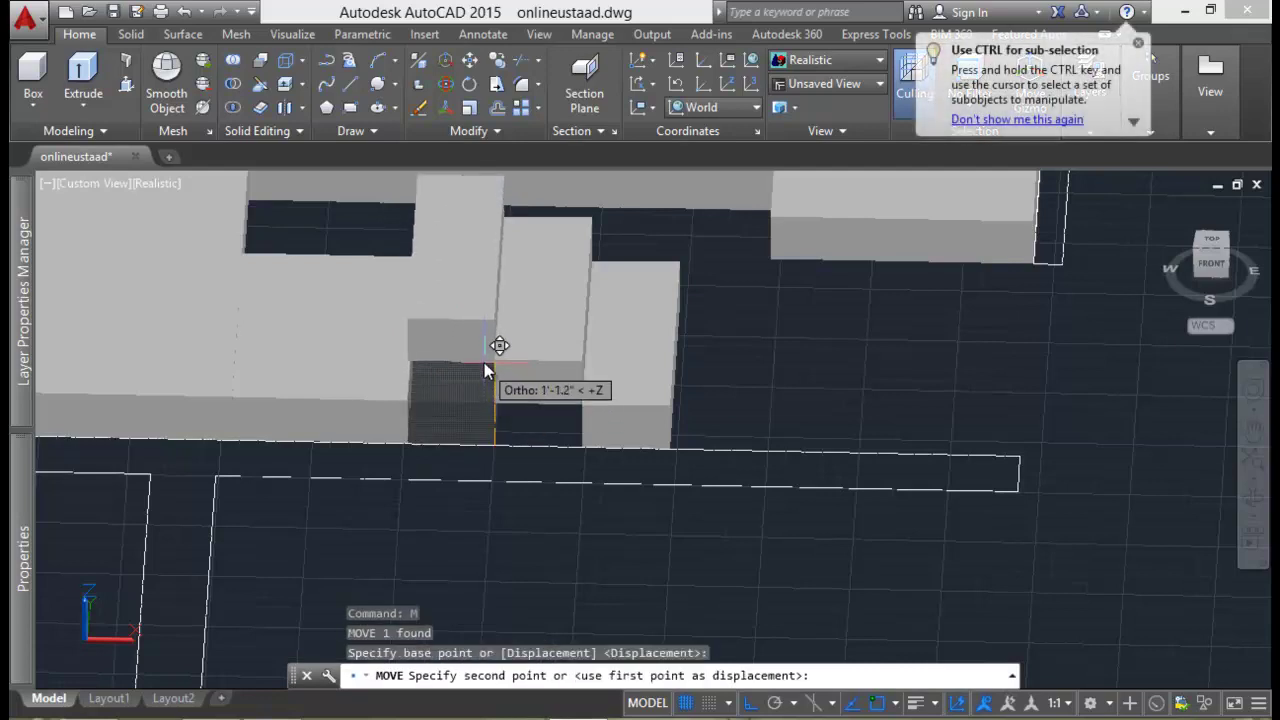
{"action": "left_click", "coordinate": [490, 365]}
Step: Move the next two step blocks higher, snapping their corners so the steps rise in line
{"action": "left_click", "coordinate": [394, 423]}
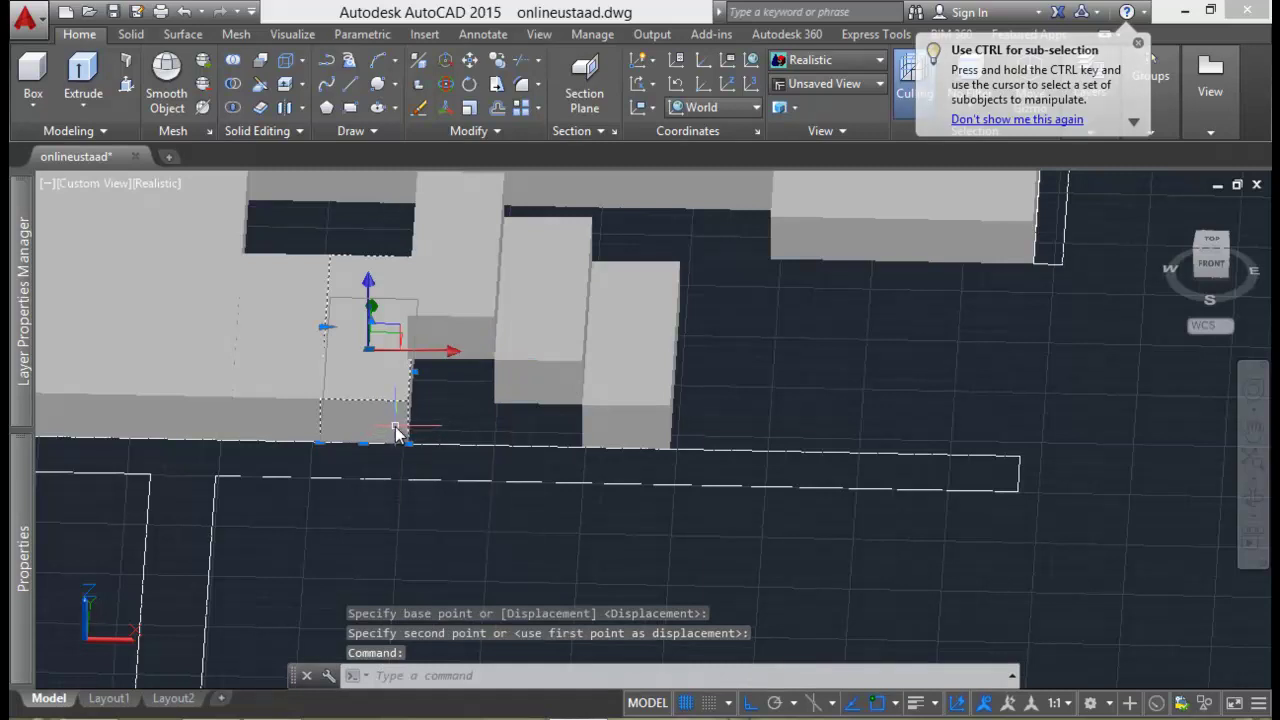
{"action": "type", "text": "m"}
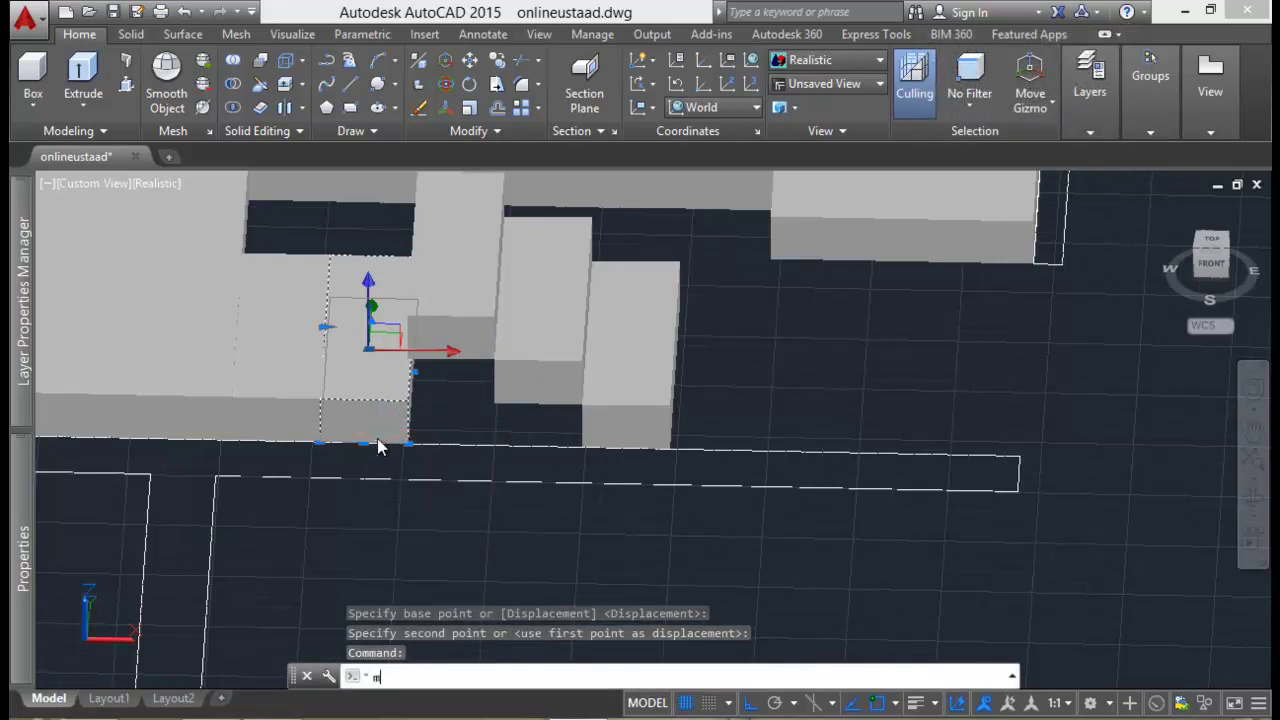
{"action": "key", "text": "Return"}
{"action": "left_click", "coordinate": [406, 447]}
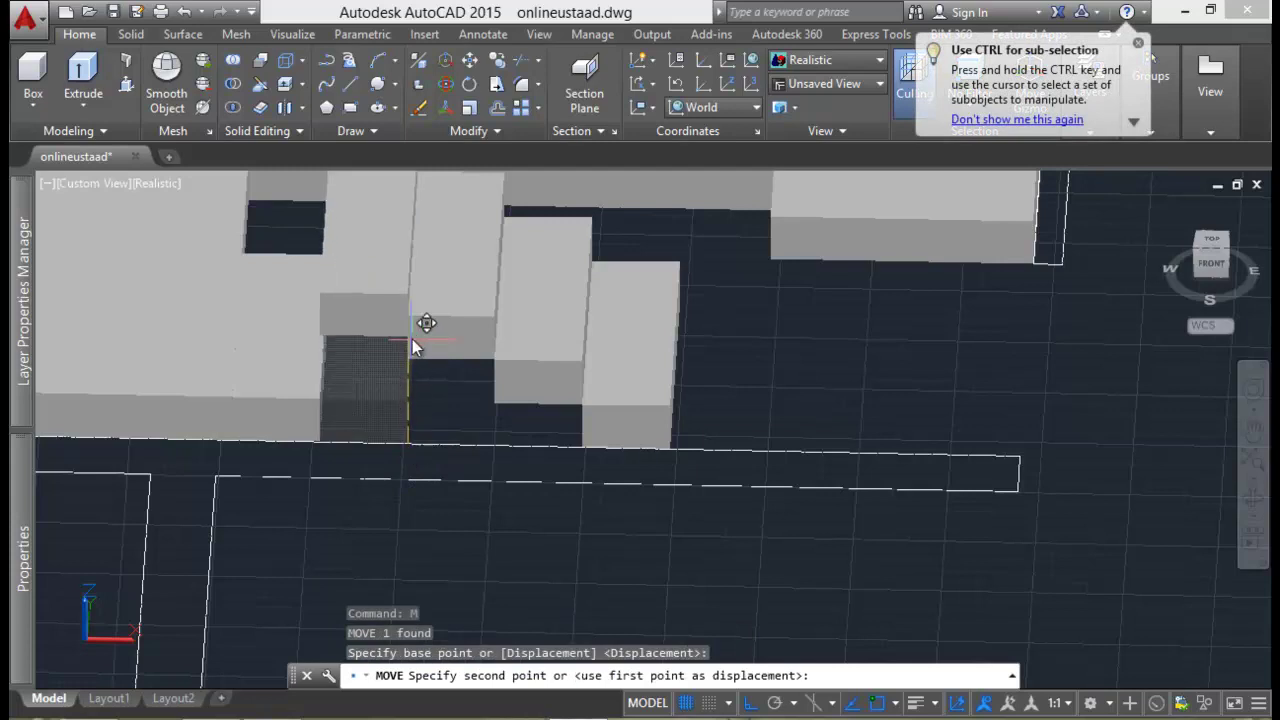
{"action": "left_click", "coordinate": [408, 313]}
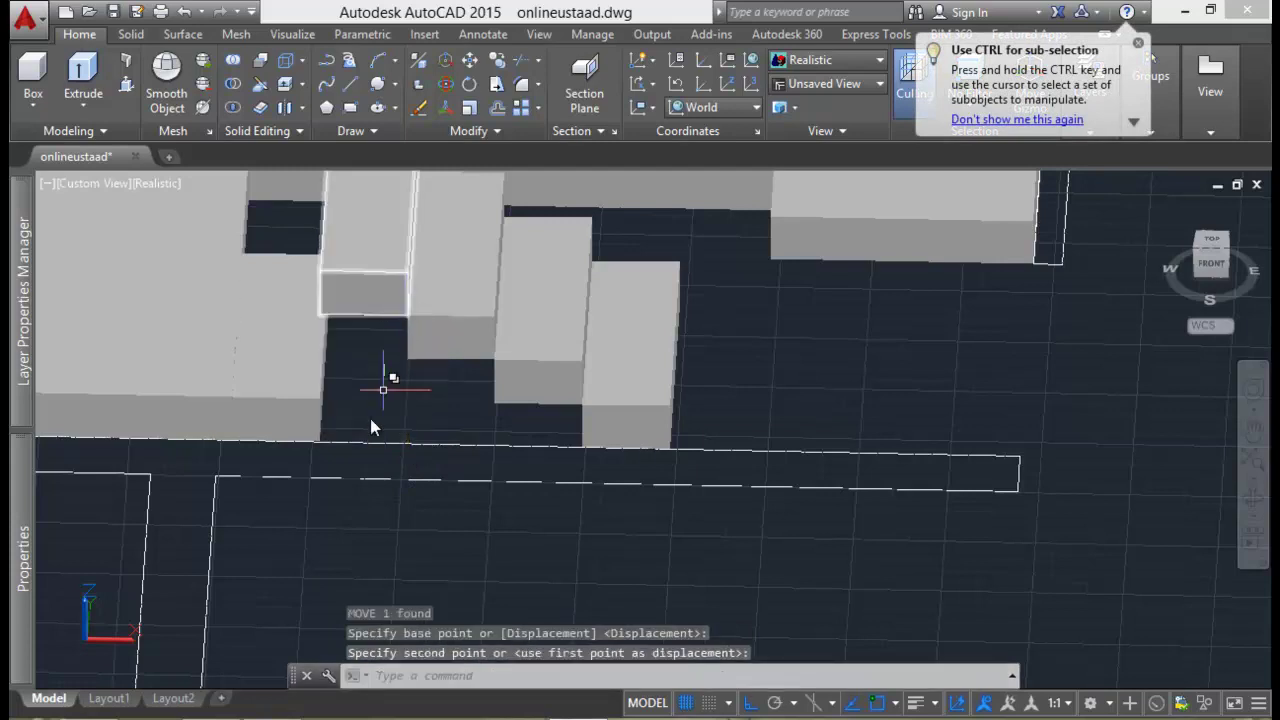
{"action": "key", "text": "Return"}
{"action": "left_click", "coordinate": [316, 418]}
{"action": "key", "text": "Return"}
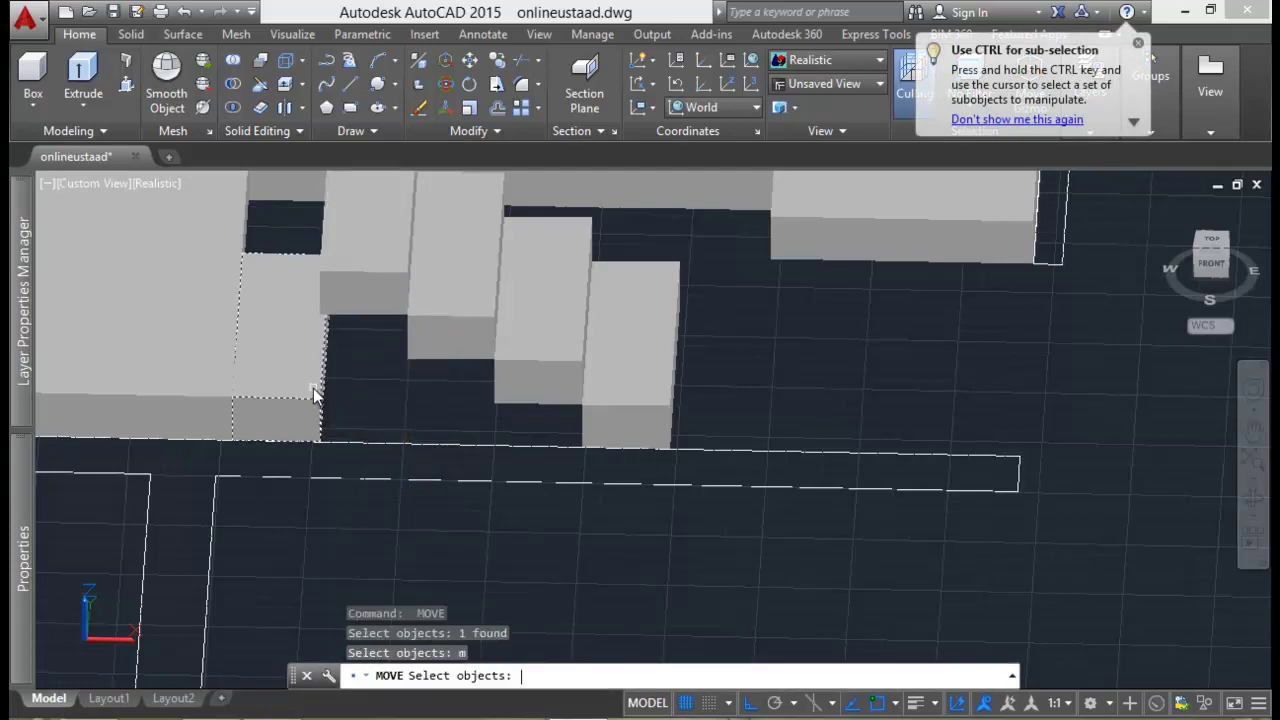
{"action": "key", "text": "Return"}
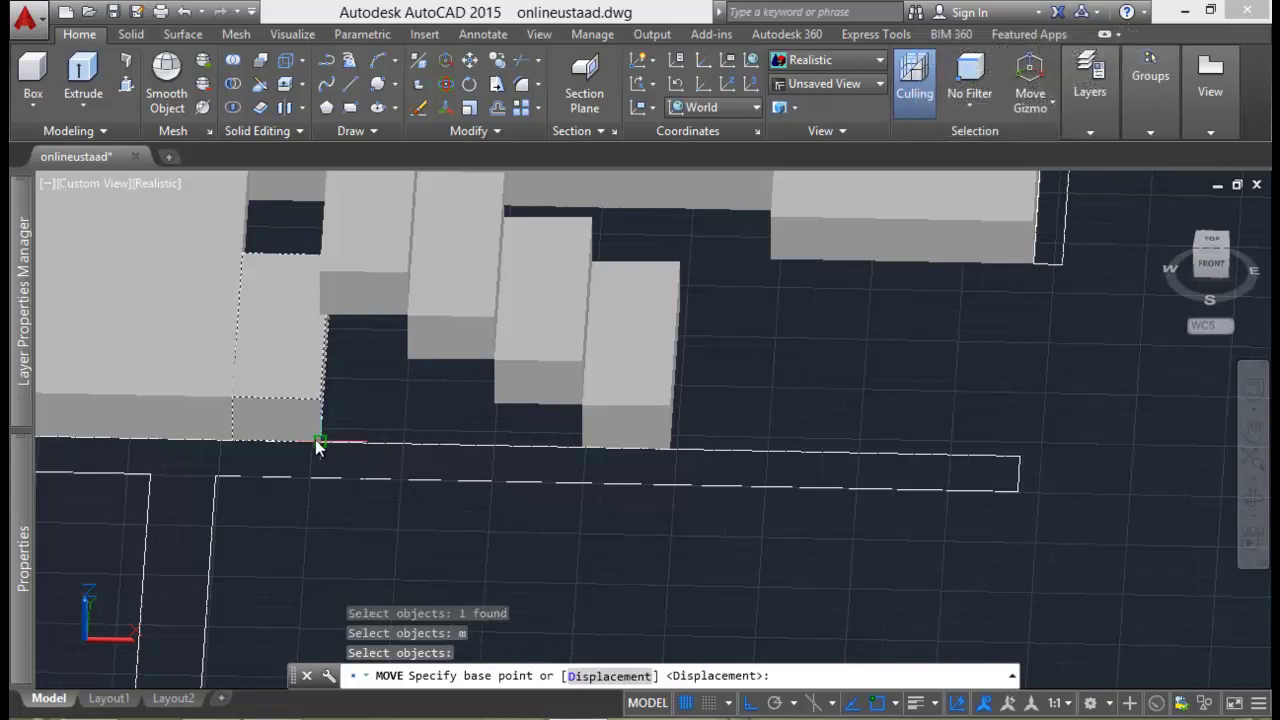
{"action": "left_click", "coordinate": [315, 439]}
{"action": "left_click", "coordinate": [315, 274]}
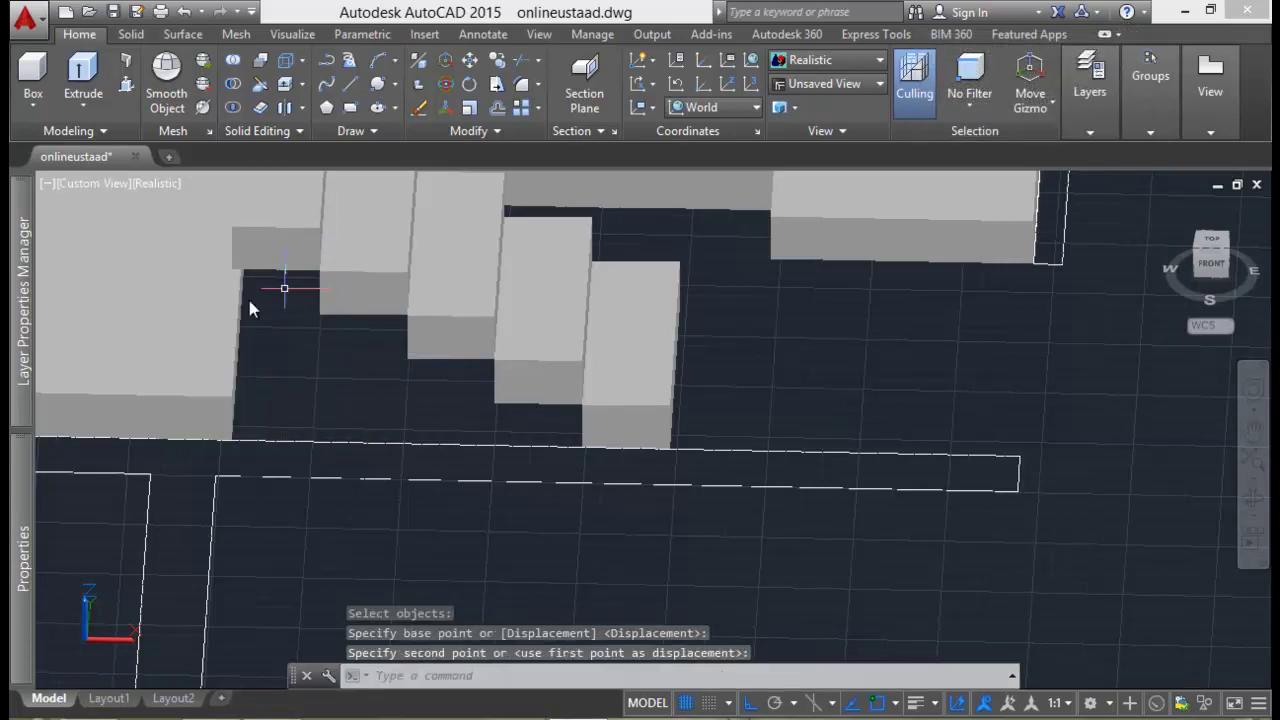
Step: Lift the large landing block so it sits on top of the stairs
{"action": "key", "text": "Return"}
{"action": "left_click", "coordinate": [207, 385]}
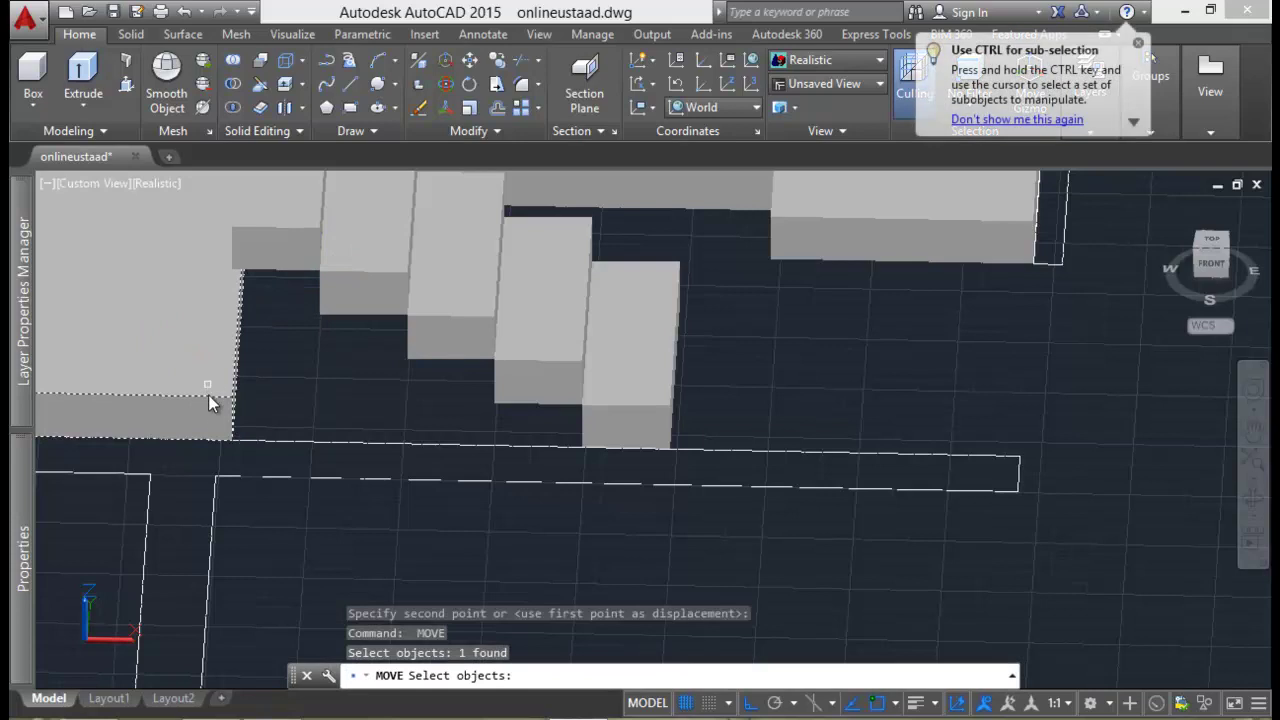
{"action": "key", "text": "Return"}
{"action": "scroll", "coordinate": [195, 420], "scroll_direction": "down", "scroll_amount": 2}
{"action": "middle_click_drag", "start_coordinate": [159, 423], "coordinate": [393, 502]}
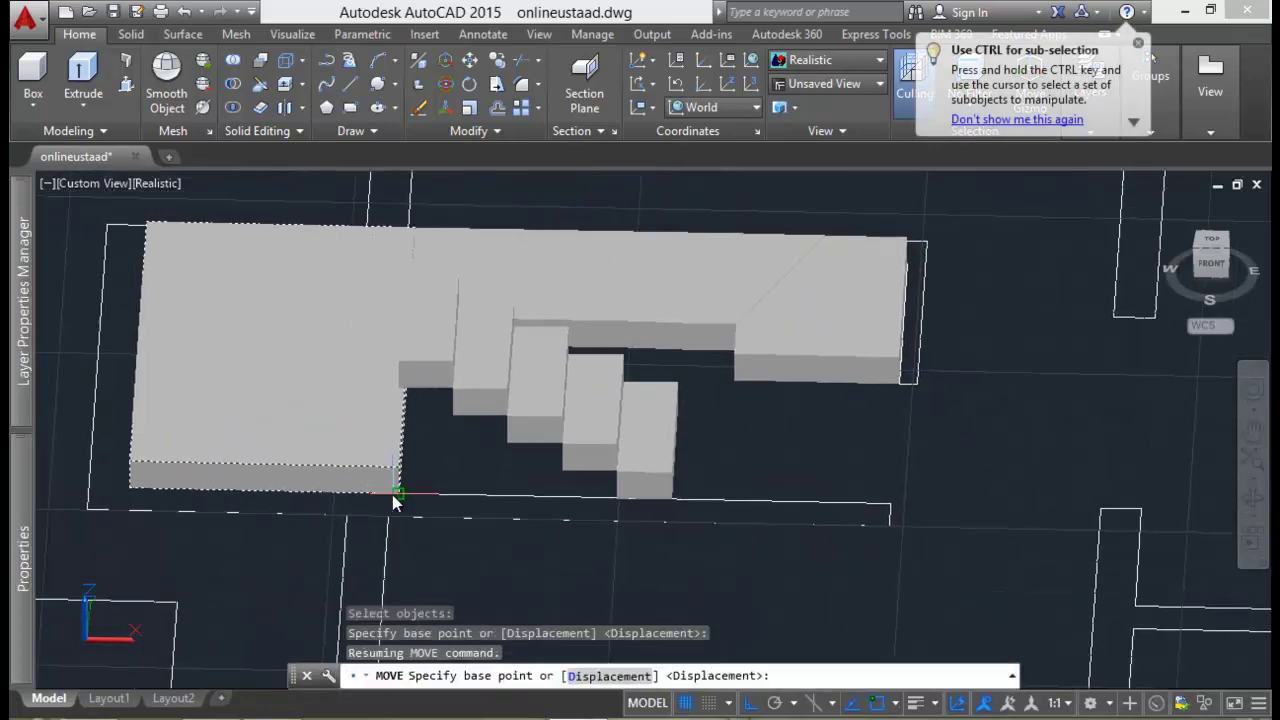
{"action": "left_click", "coordinate": [396, 495]}
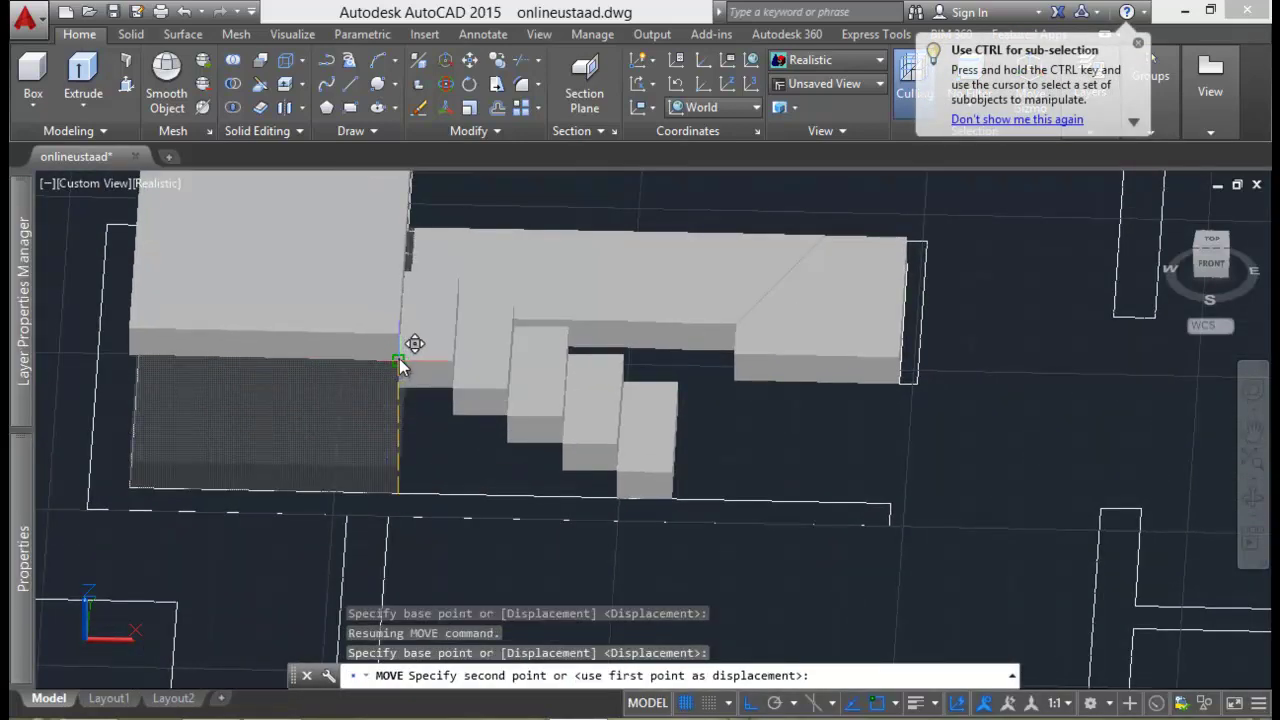
{"action": "left_click", "coordinate": [398, 362]}
{"action": "scroll", "coordinate": [291, 475], "scroll_direction": "up", "scroll_amount": 3}
Step: Orbit behind the stairs and raise the small end box against the upper step corner
{"action": "mouse_move", "coordinate": [470, 419]}
{"action": "middle_mouse_down", "text": "shift"}
{"action": "mouse_move", "coordinate": [127, 413]}
{"action": "mouse_move", "coordinate": [143, 437]}
{"action": "middle_mouse_up", "text": "shift"}
{"action": "left_click", "coordinate": [745, 545]}
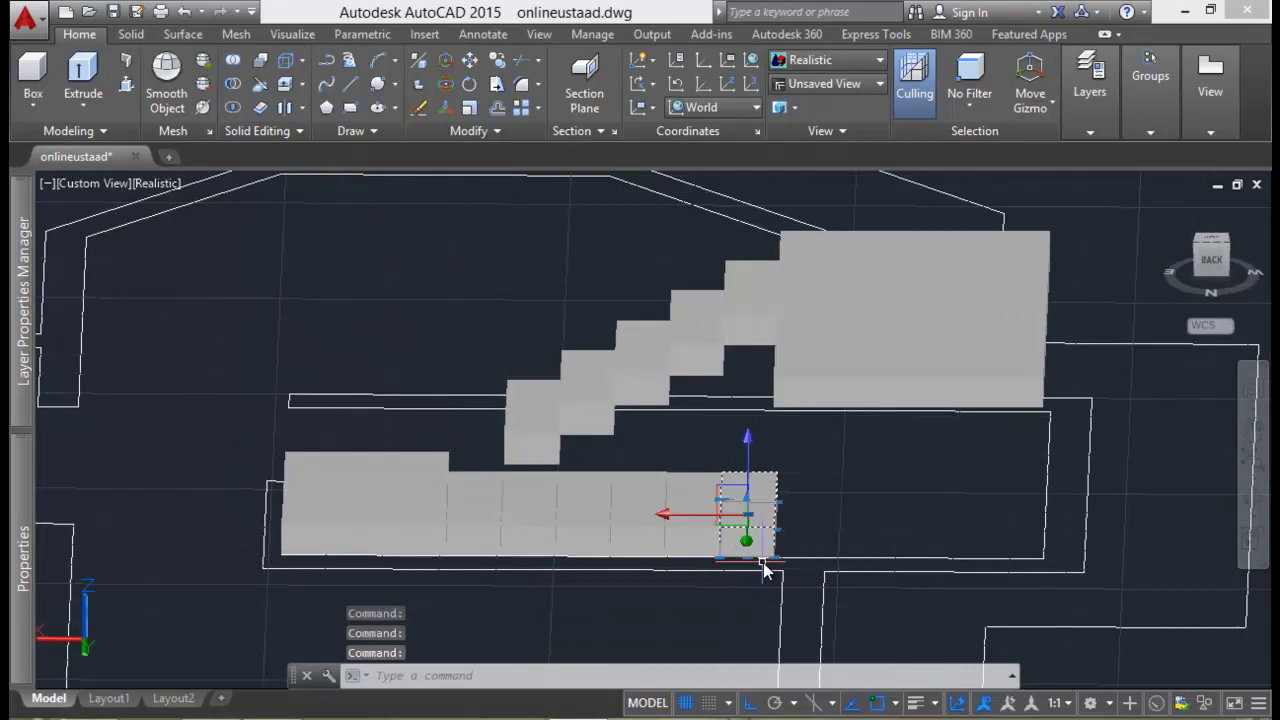
{"action": "type", "text": "m"}
{"action": "key", "text": "Return"}
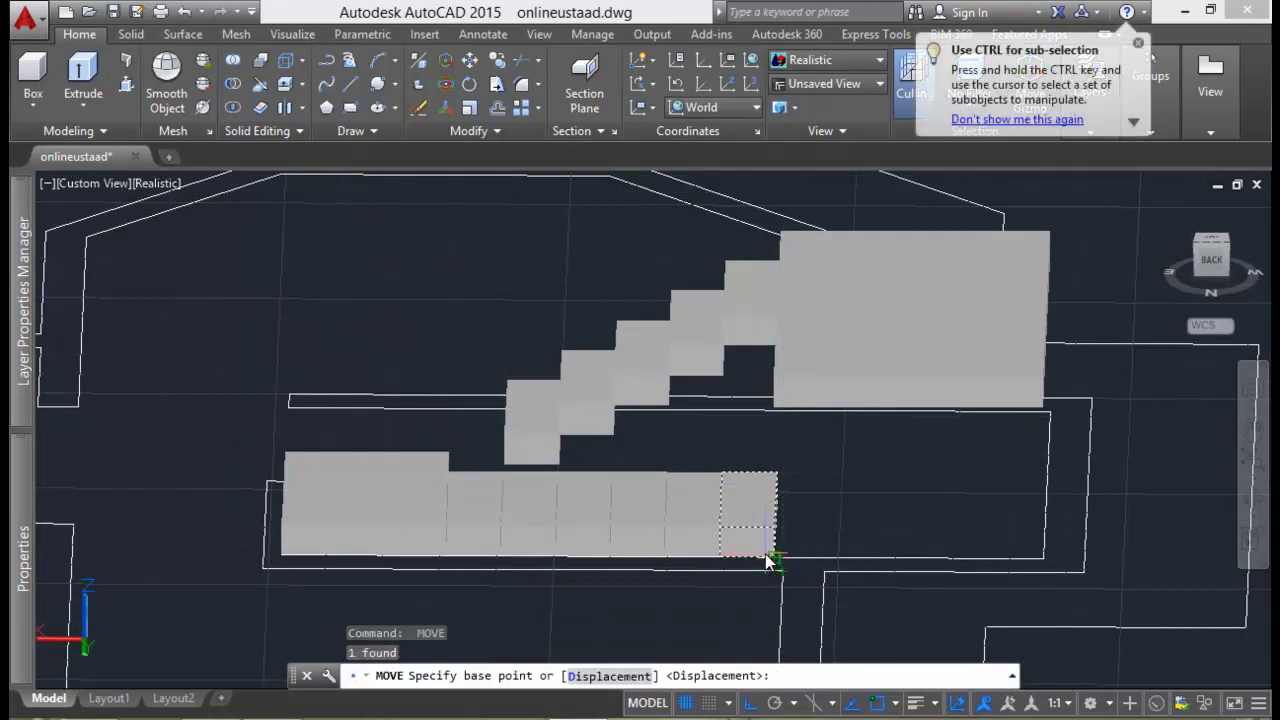
{"action": "left_click", "coordinate": [773, 557]}
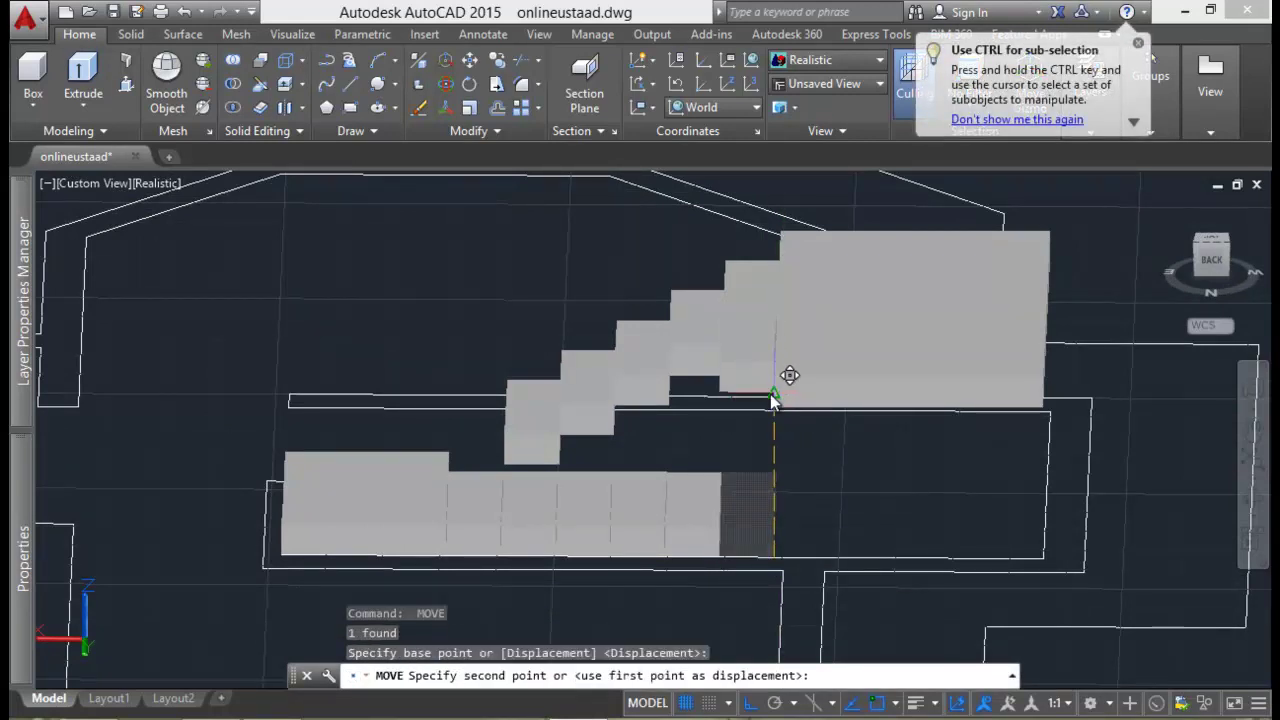
{"action": "scroll", "coordinate": [773, 393], "scroll_direction": "up", "scroll_amount": 5}
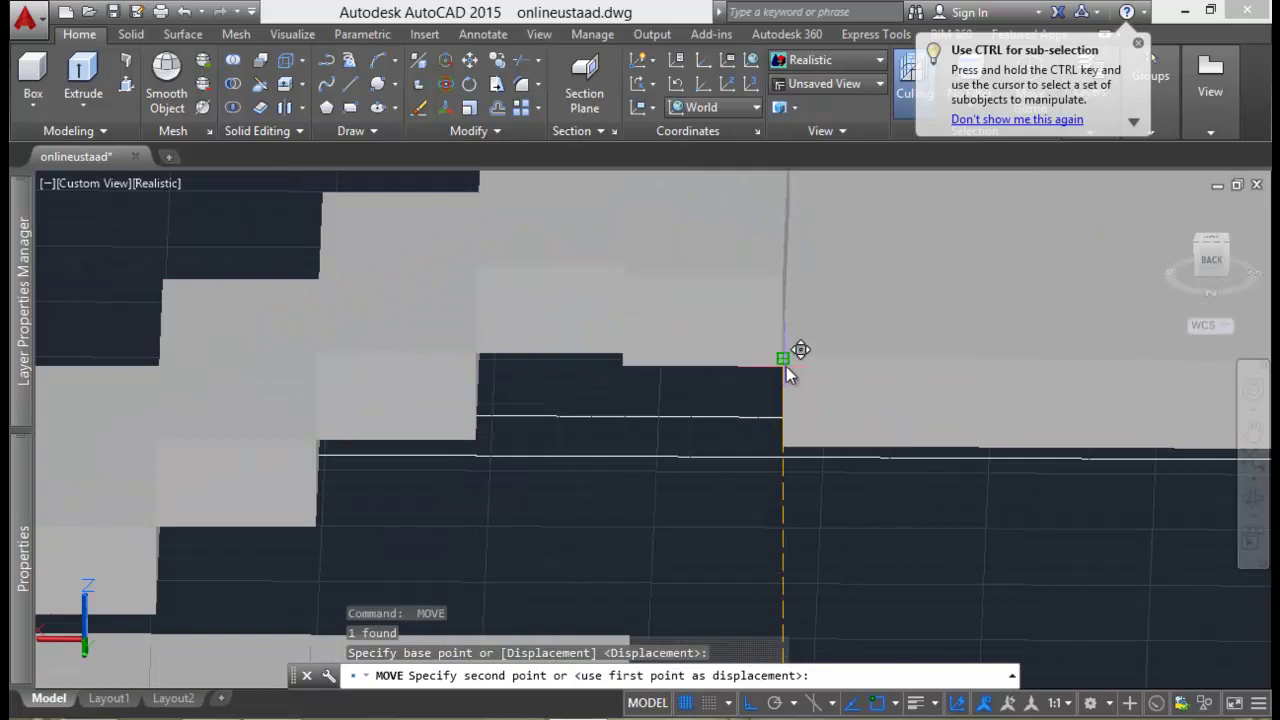
{"action": "left_click", "coordinate": [786, 366]}
{"action": "scroll", "coordinate": [675, 458], "scroll_direction": "down", "scroll_amount": 3}
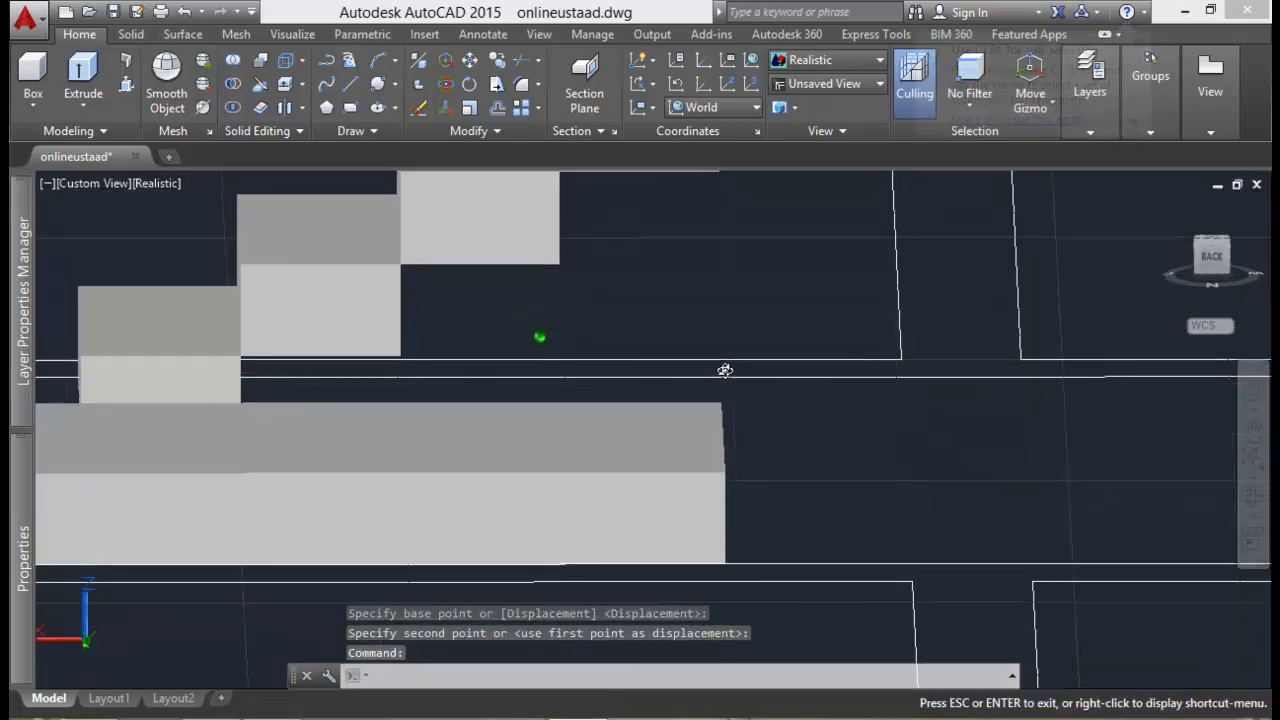
{"action": "scroll", "coordinate": [710, 400], "scroll_direction": "down", "scroll_amount": 3}
Step: Lift the box at the end of the lower row to the back step position
{"action": "mouse_move", "coordinate": [666, 424]}
{"action": "middle_mouse_down", "text": "shift"}
{"action": "mouse_move", "coordinate": [768, 366]}
{"action": "mouse_move", "coordinate": [757, 434]}
{"action": "middle_mouse_up", "text": "shift"}
{"action": "left_click", "coordinate": [772, 525]}
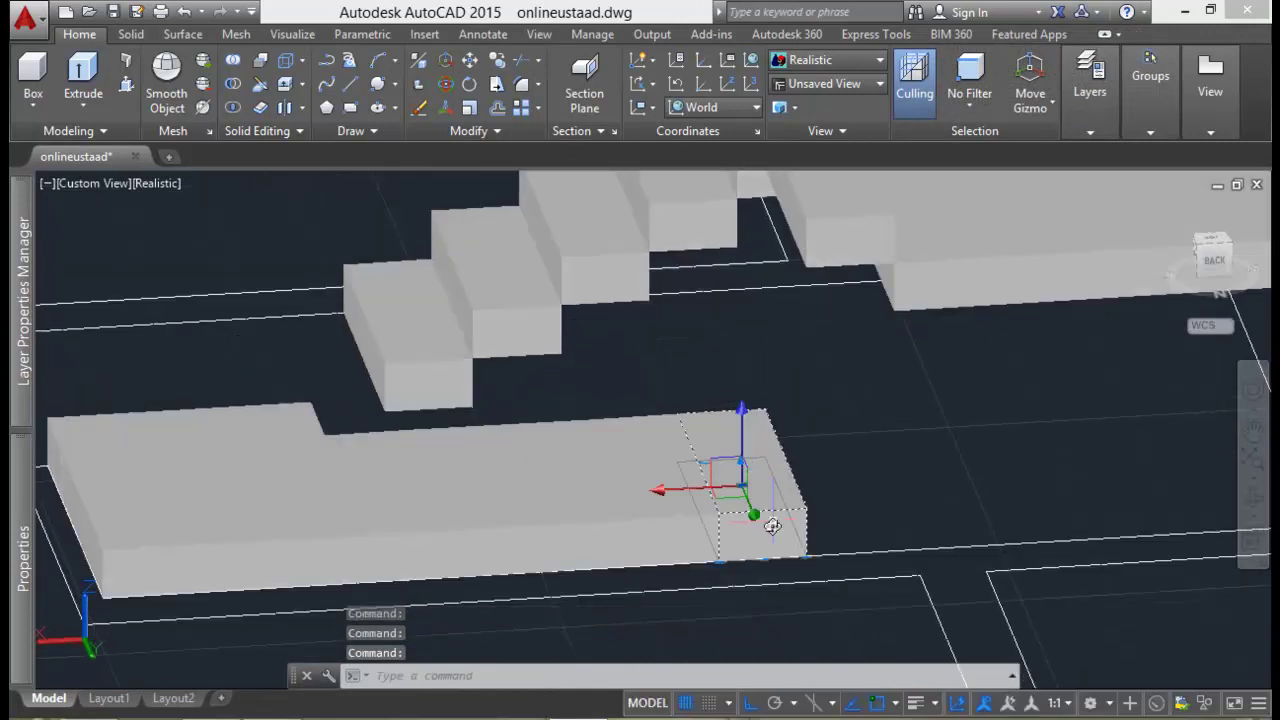
{"action": "type", "text": "m"}
{"action": "key", "text": "Return"}
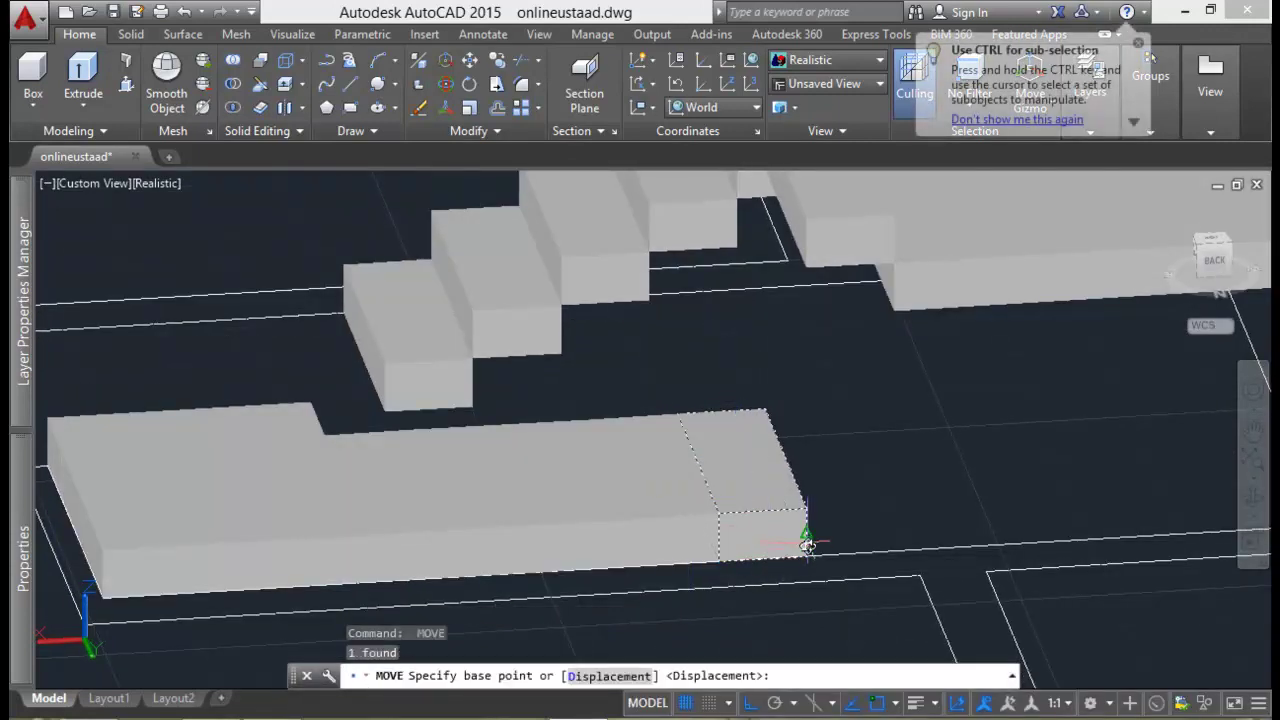
{"action": "left_click", "coordinate": [806, 557]}
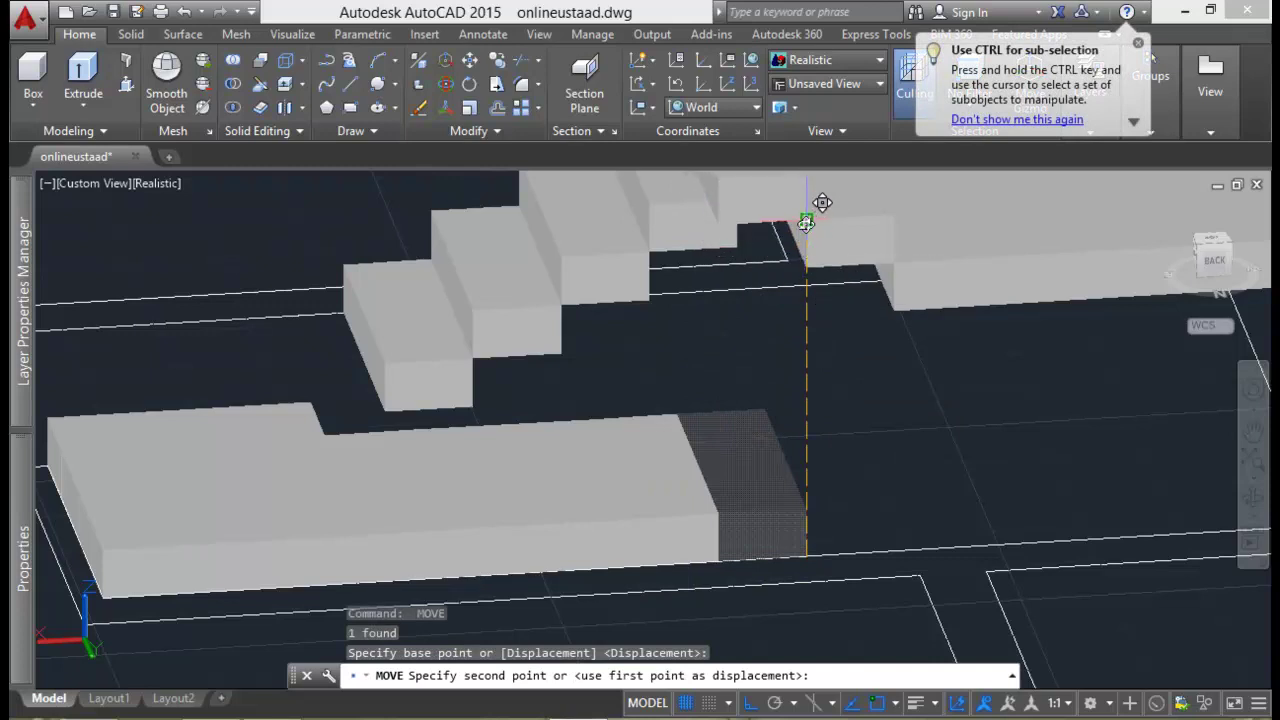
{"action": "left_click", "coordinate": [810, 220]}
Step: Raise the next box onto the top of the stair run, orbiting to reach it
{"action": "left_click", "coordinate": [679, 481]}
{"action": "key", "text": "Return"}
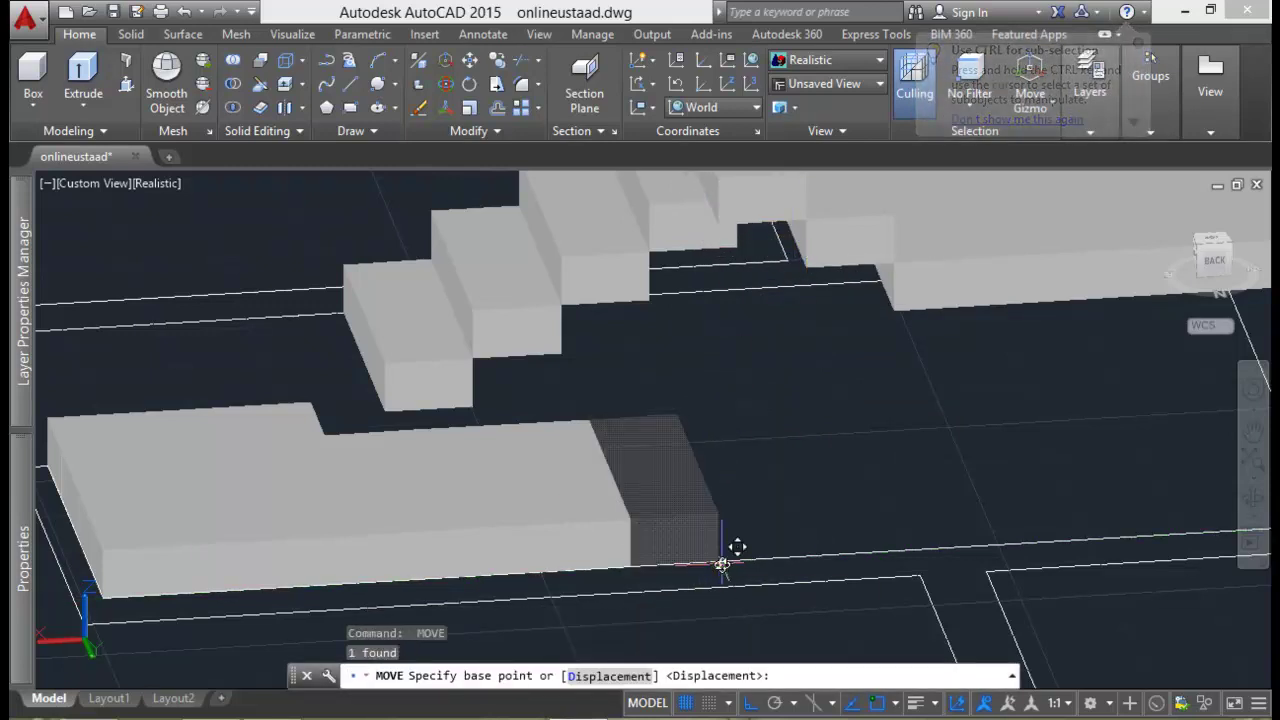
{"action": "left_click", "coordinate": [720, 561]}
{"action": "middle_click_drag", "start_coordinate": [755, 220], "coordinate": [755, 343]}
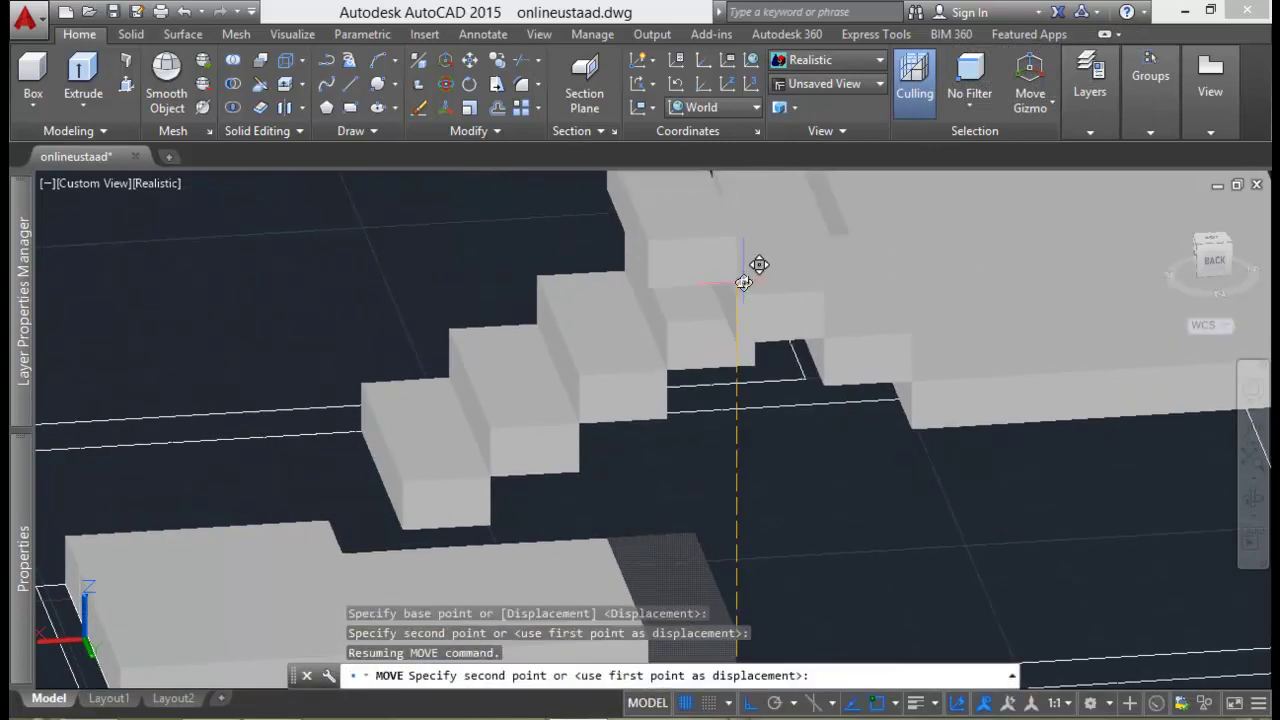
{"action": "mouse_move", "coordinate": [668, 369]}
{"action": "middle_mouse_down", "text": "shift"}
{"action": "mouse_move", "coordinate": [617, 371]}
{"action": "mouse_move", "coordinate": [620, 600]}
{"action": "mouse_move", "coordinate": [666, 543]}
{"action": "middle_mouse_up", "text": "shift"}
{"action": "key", "text": "Escape"}
{"action": "key", "text": "Return"}
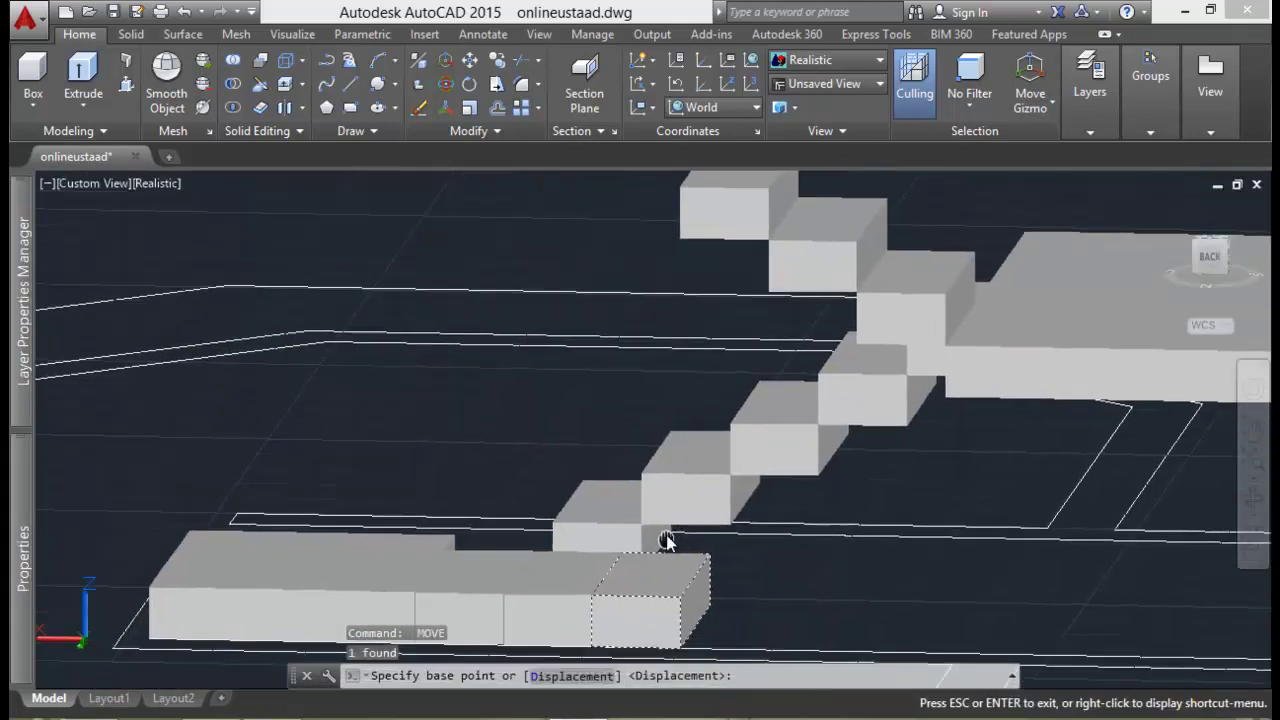
{"action": "left_click", "coordinate": [680, 646]}
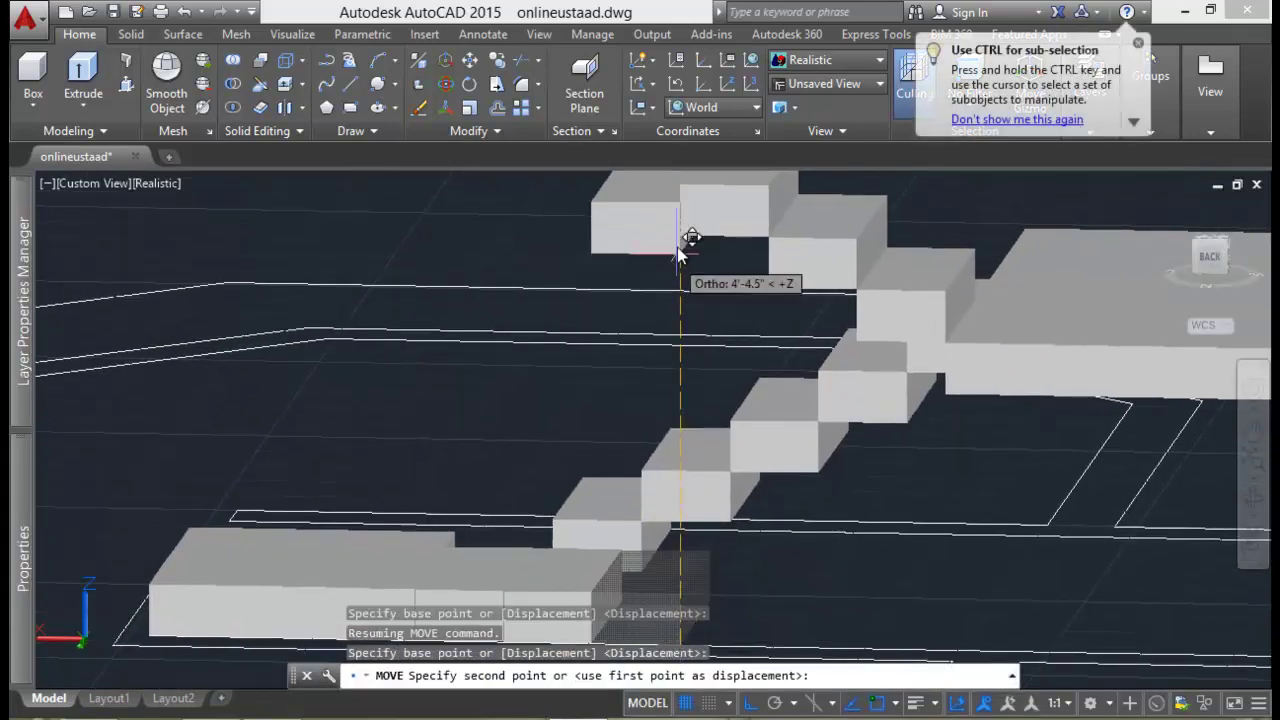
{"action": "left_click", "coordinate": [677, 200]}
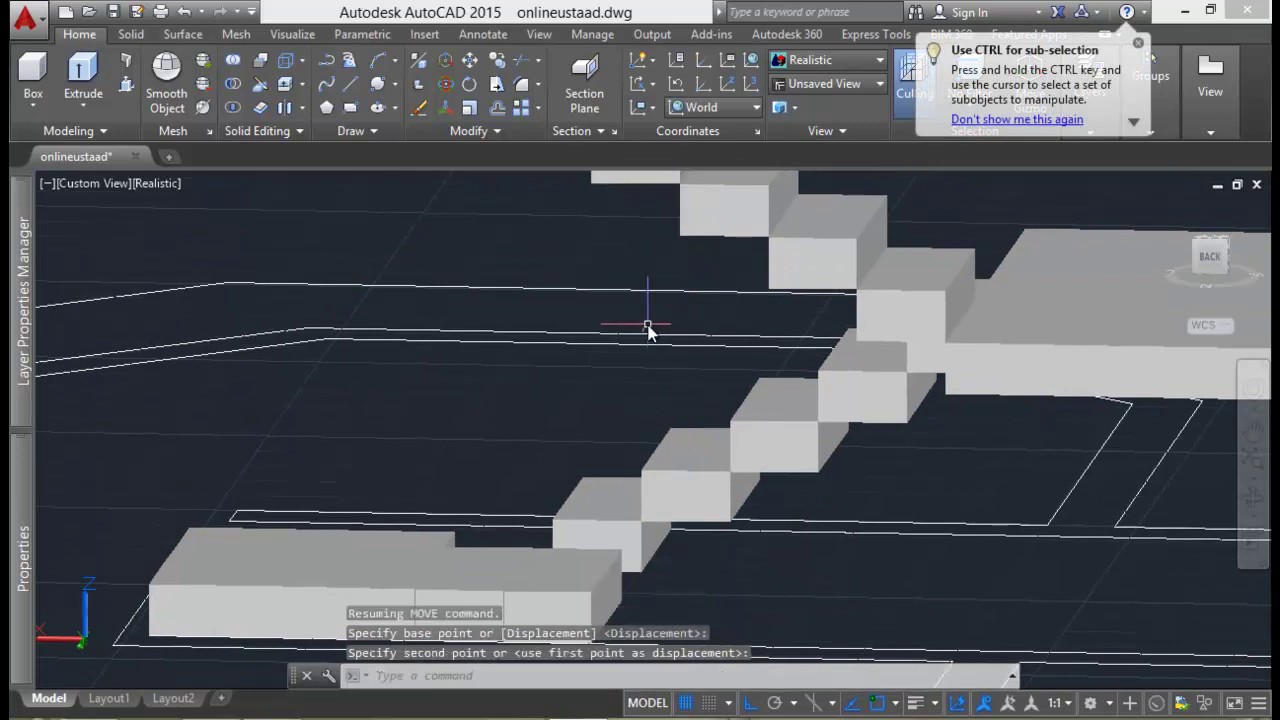
{"action": "middle_click_drag", "start_coordinate": [646, 331], "coordinate": [684, 303]}
Step: Shift the small lower-row box, then raise it to the top of the stairs
{"action": "scroll", "coordinate": [660, 380], "scroll_direction": "down", "scroll_amount": 3}
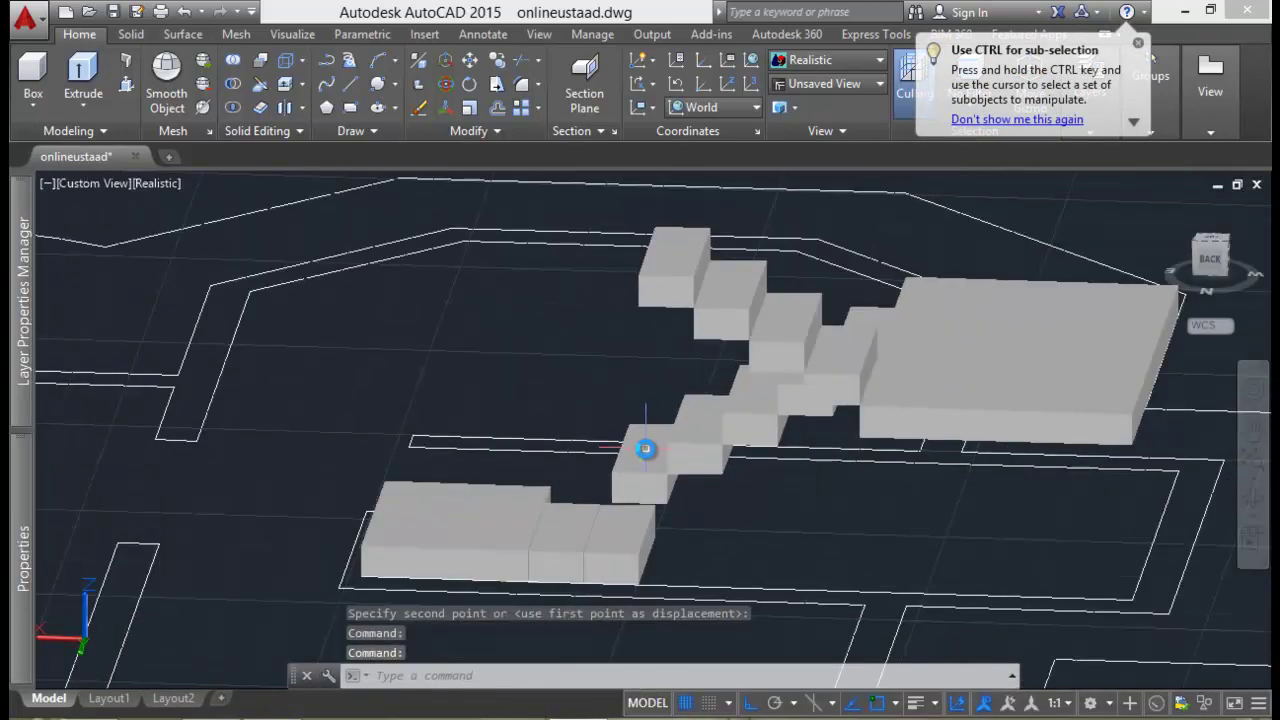
{"action": "middle_click_drag", "start_coordinate": [666, 543], "coordinate": [676, 552], "text": "shift"}
{"action": "left_click", "coordinate": [612, 584]}
{"action": "type", "text": "m"}
{"action": "key", "text": "Return"}
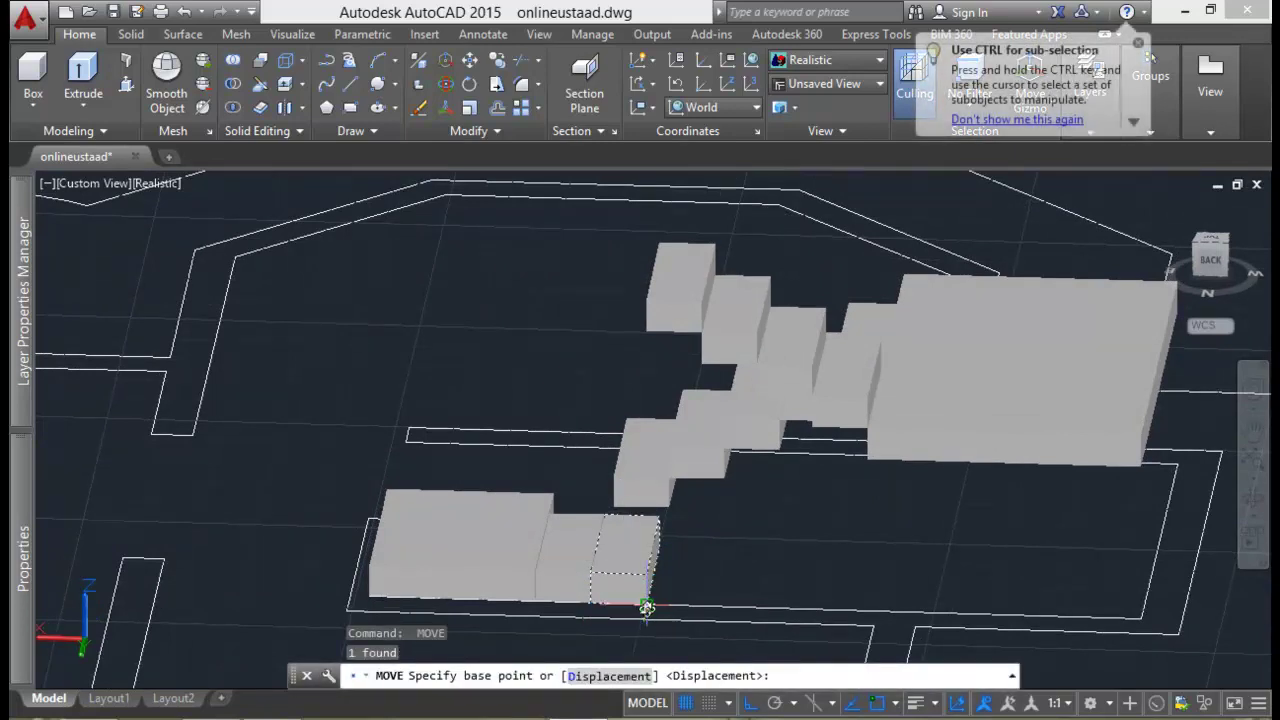
{"action": "left_click", "coordinate": [646, 607]}
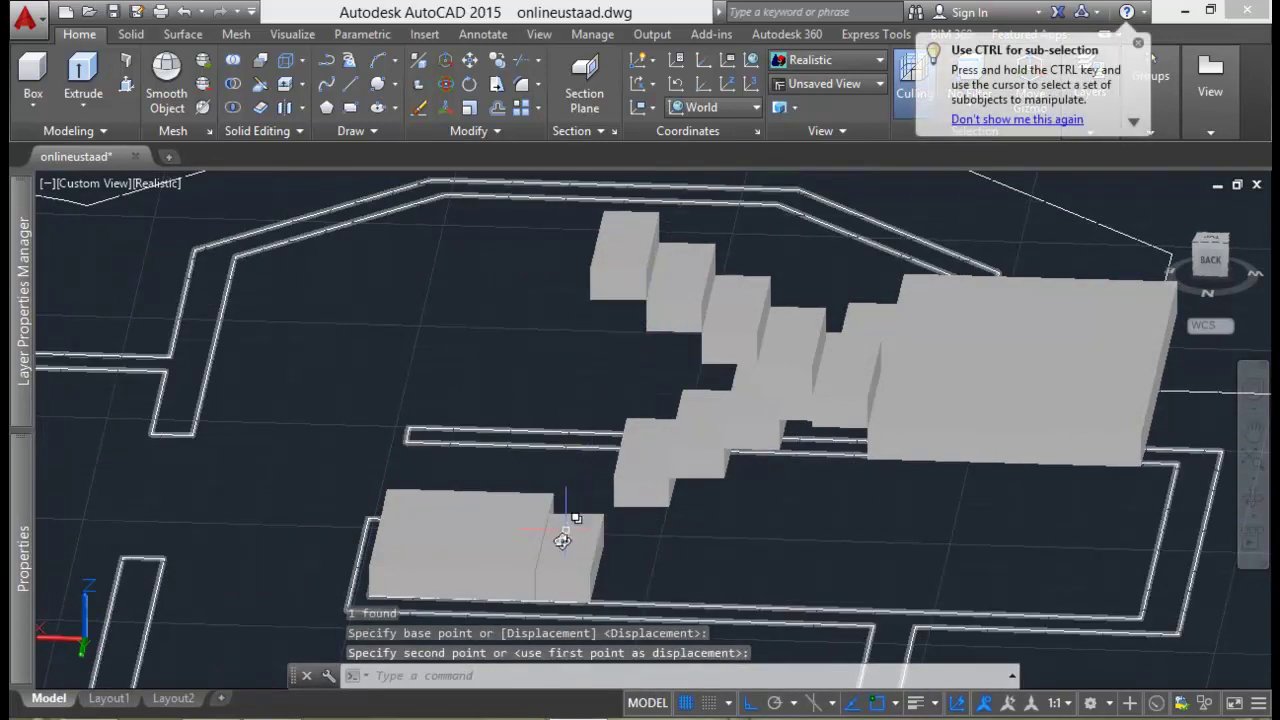
{"action": "left_click", "coordinate": [560, 572]}
{"action": "key", "text": "Return"}
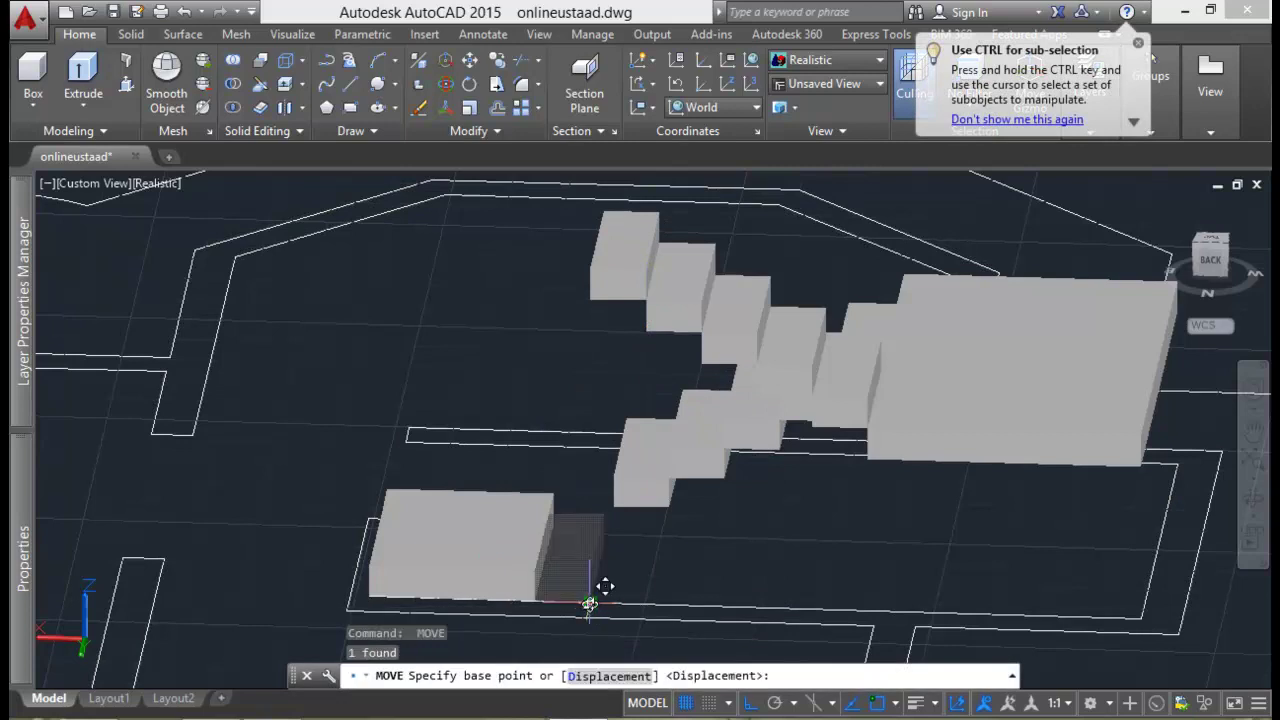
{"action": "left_click", "coordinate": [590, 600]}
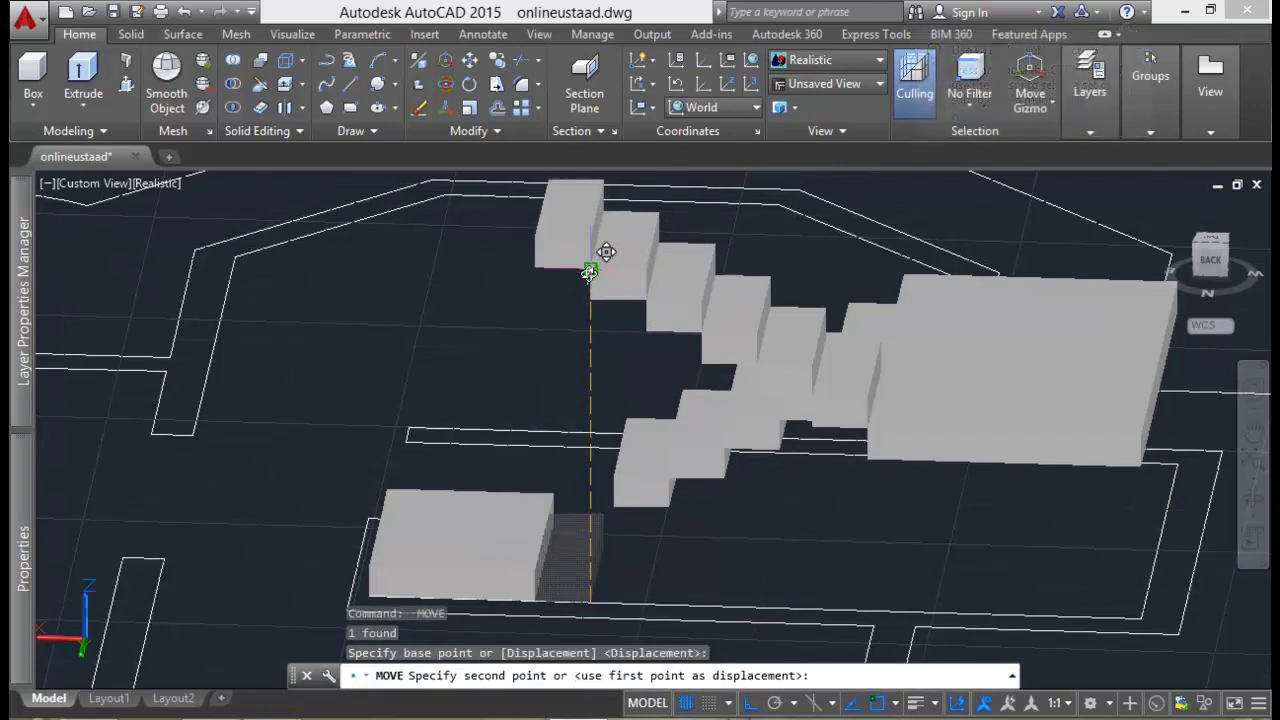
{"action": "left_click", "coordinate": [592, 268]}
Step: Raise the next box to the following step position
{"action": "key", "text": "Return"}
{"action": "left_click", "coordinate": [504, 583]}
{"action": "key", "text": "Return"}
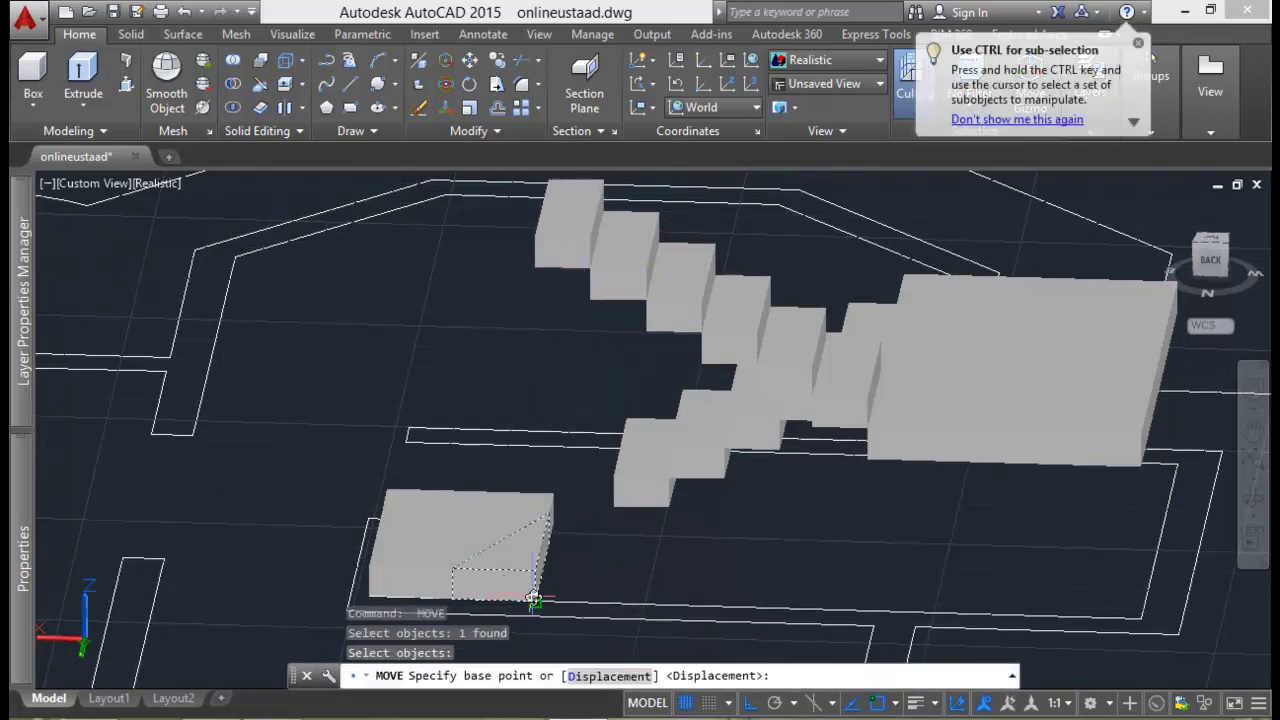
{"action": "left_click", "coordinate": [535, 600]}
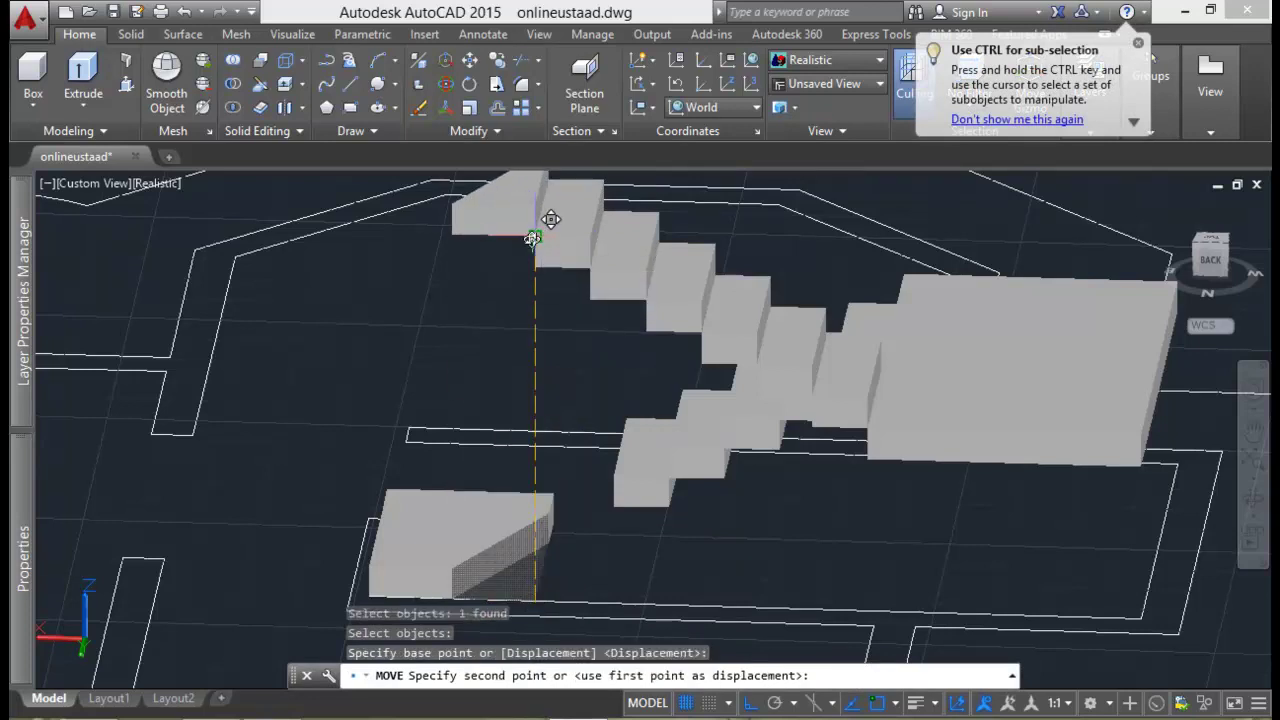
{"action": "left_click", "coordinate": [545, 218]}
Step: Raise the lower wedge solid to the top of the stairs
{"action": "left_click", "coordinate": [478, 550]}
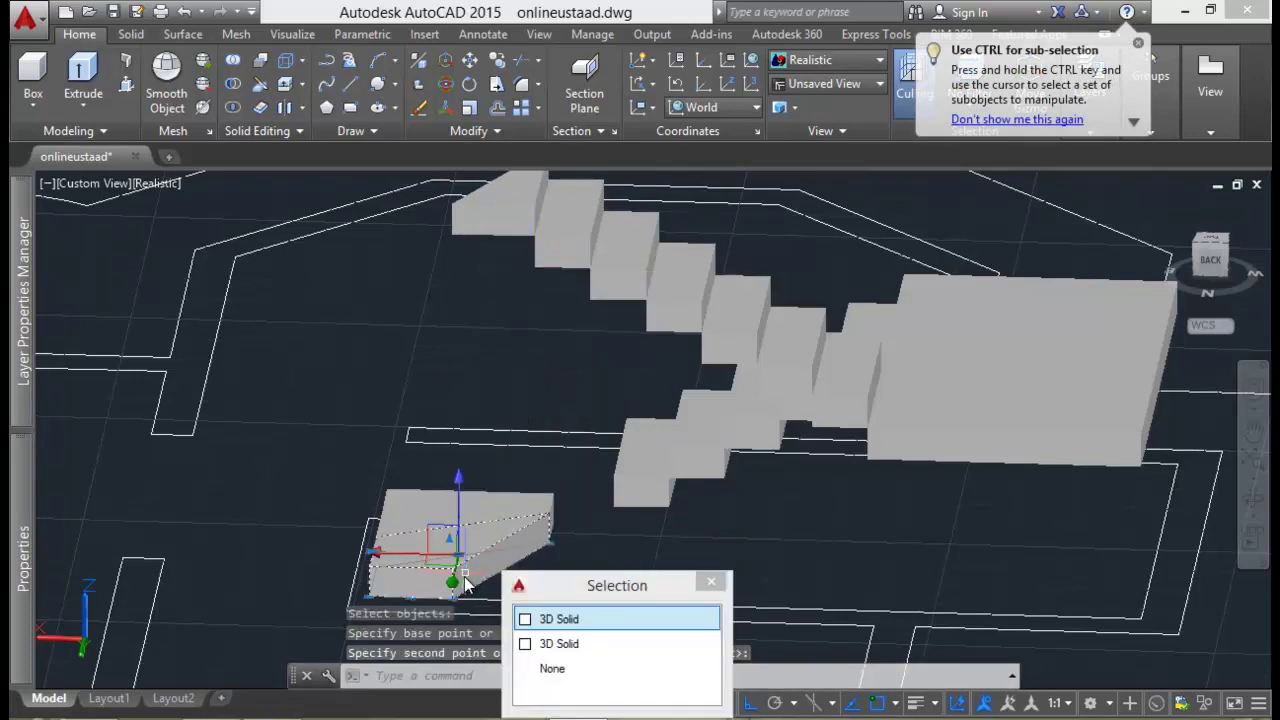
{"action": "type", "text": "m"}
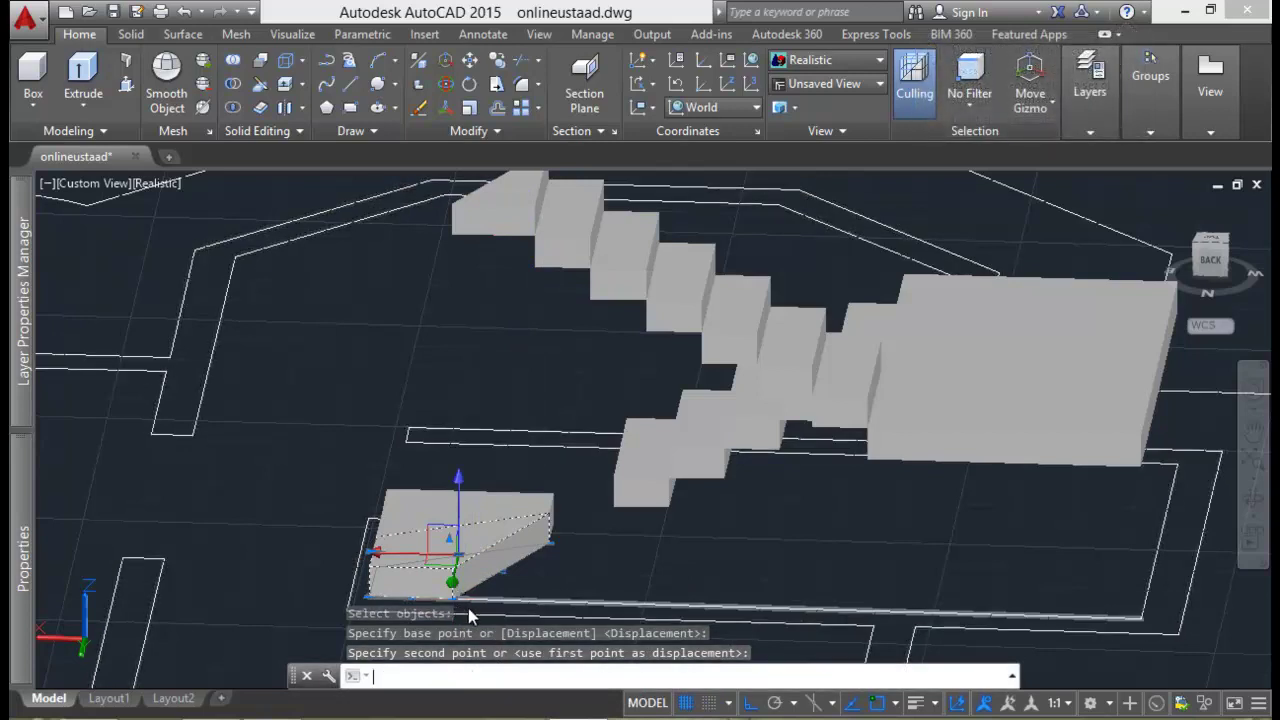
{"action": "key", "text": "Return"}
{"action": "left_click", "coordinate": [455, 599]}
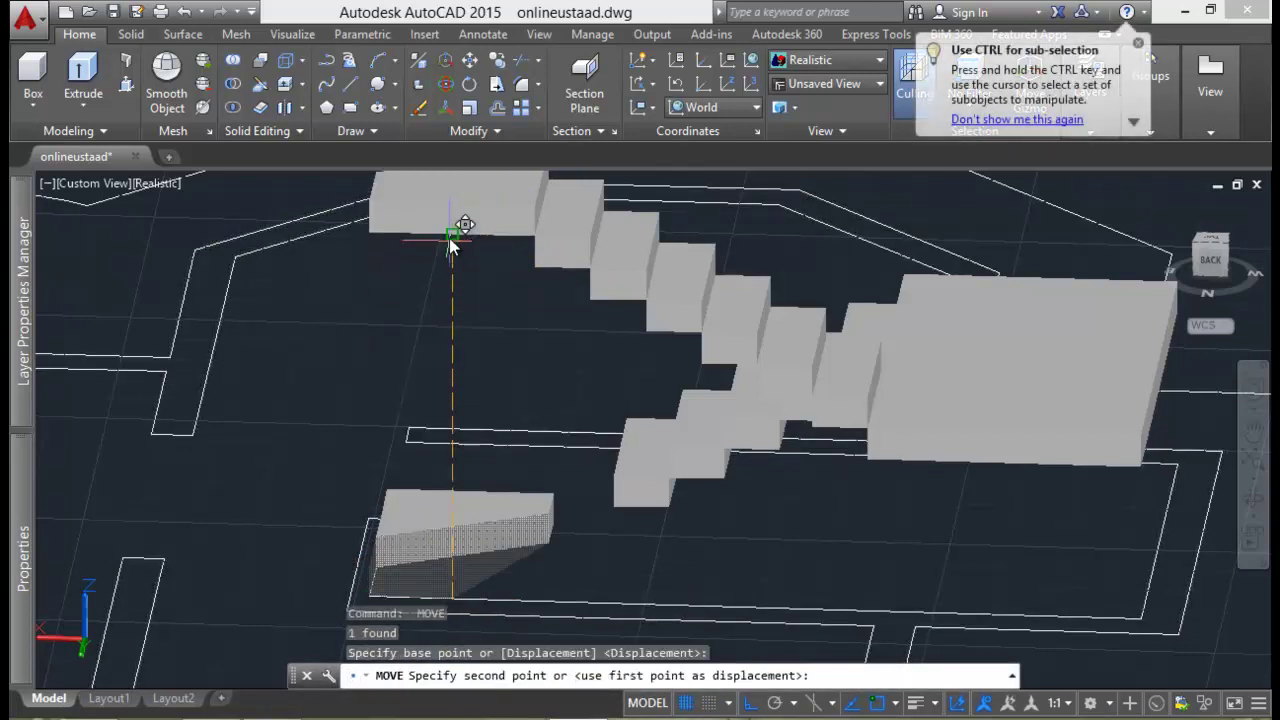
{"action": "left_click", "coordinate": [453, 210]}
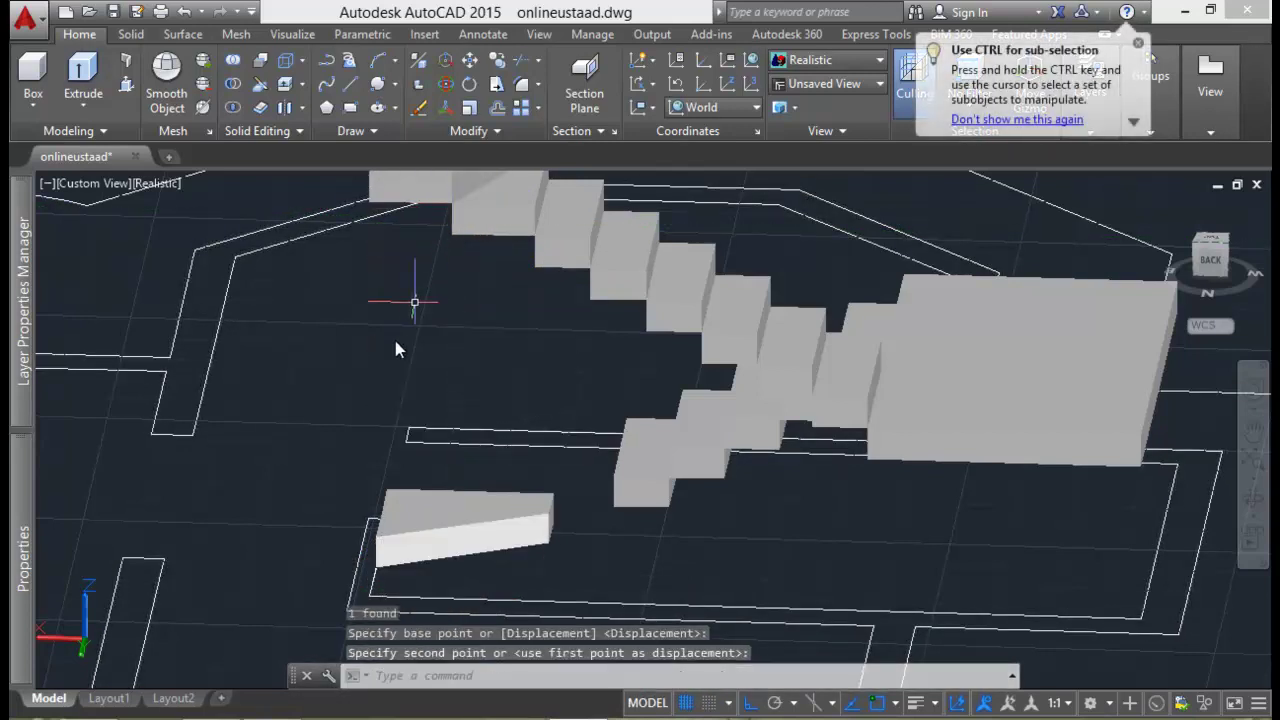
Step: Move the wedge again to its destination point, orbiting to see the target
{"action": "left_click", "coordinate": [443, 562]}
{"action": "type", "text": "m"}
{"action": "key", "text": "Return"}
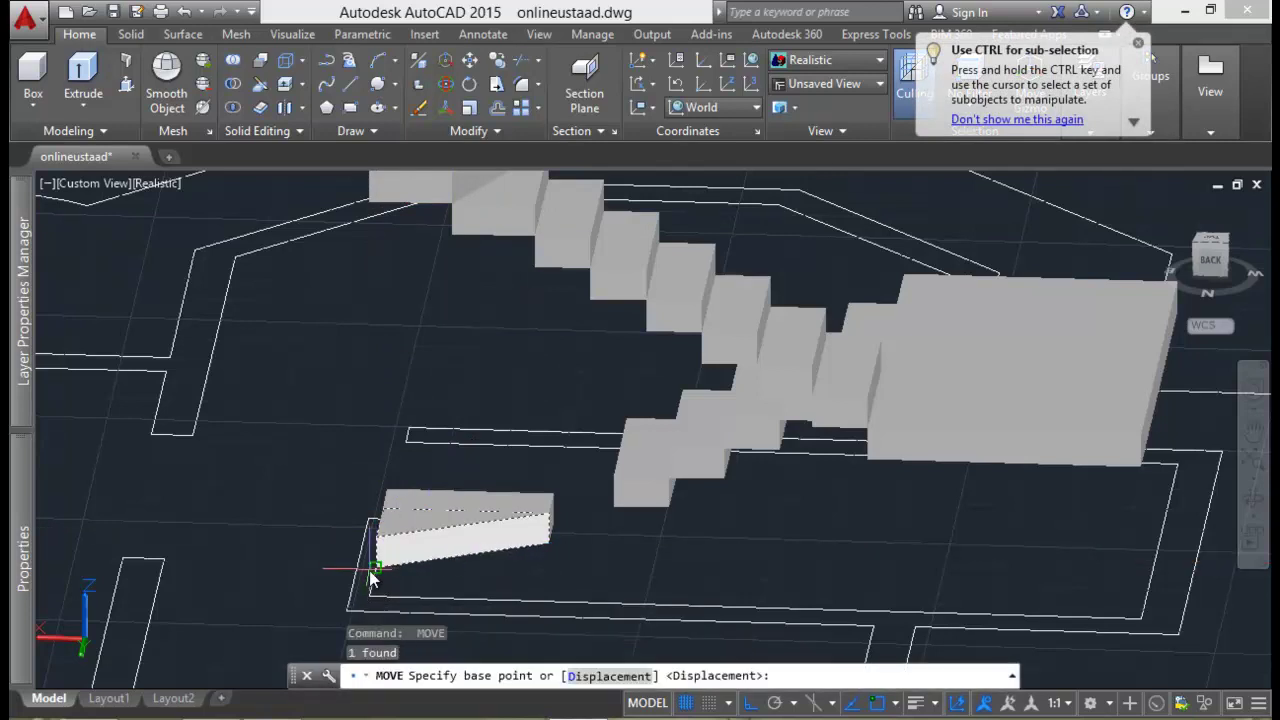
{"action": "left_click", "coordinate": [372, 560]}
{"action": "middle_click_drag", "start_coordinate": [376, 323], "coordinate": [405, 440]}
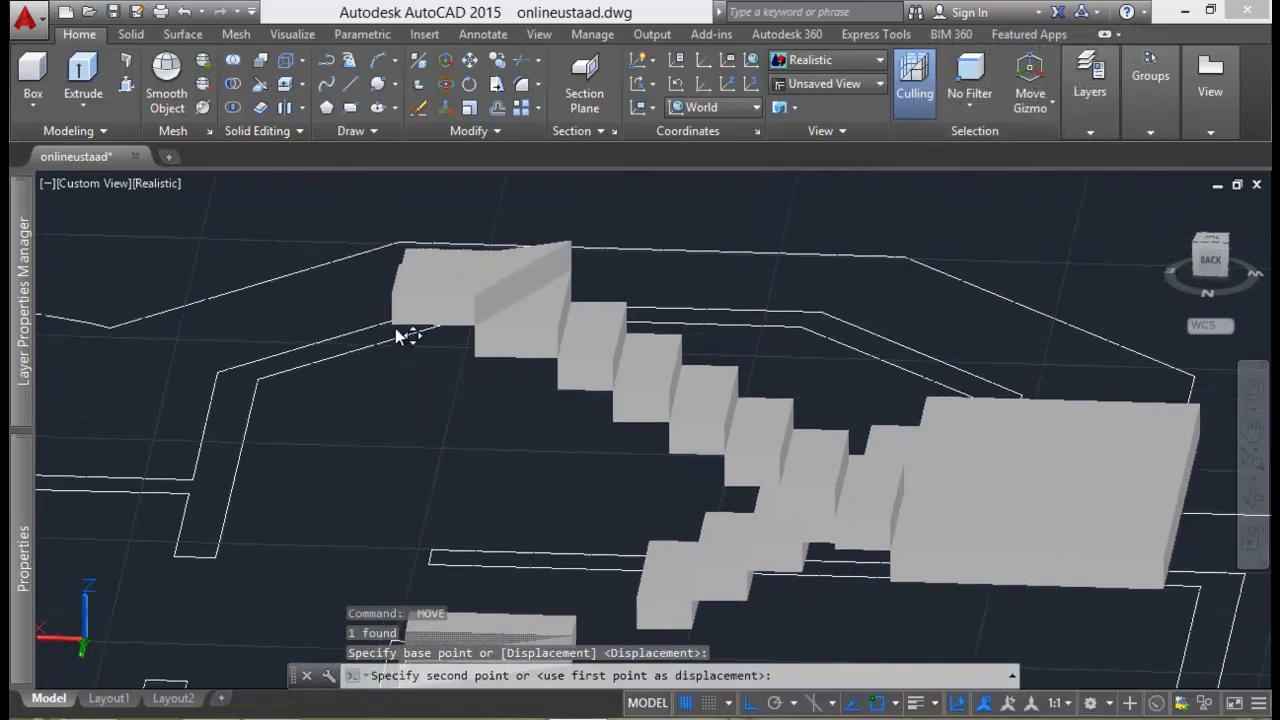
{"action": "mouse_move", "coordinate": [389, 290]}
{"action": "middle_mouse_down", "text": "shift"}
{"action": "mouse_move", "coordinate": [429, 386]}
{"action": "mouse_move", "coordinate": [475, 403]}
{"action": "middle_mouse_up", "text": "shift"}
{"action": "left_click", "coordinate": [691, 437]}
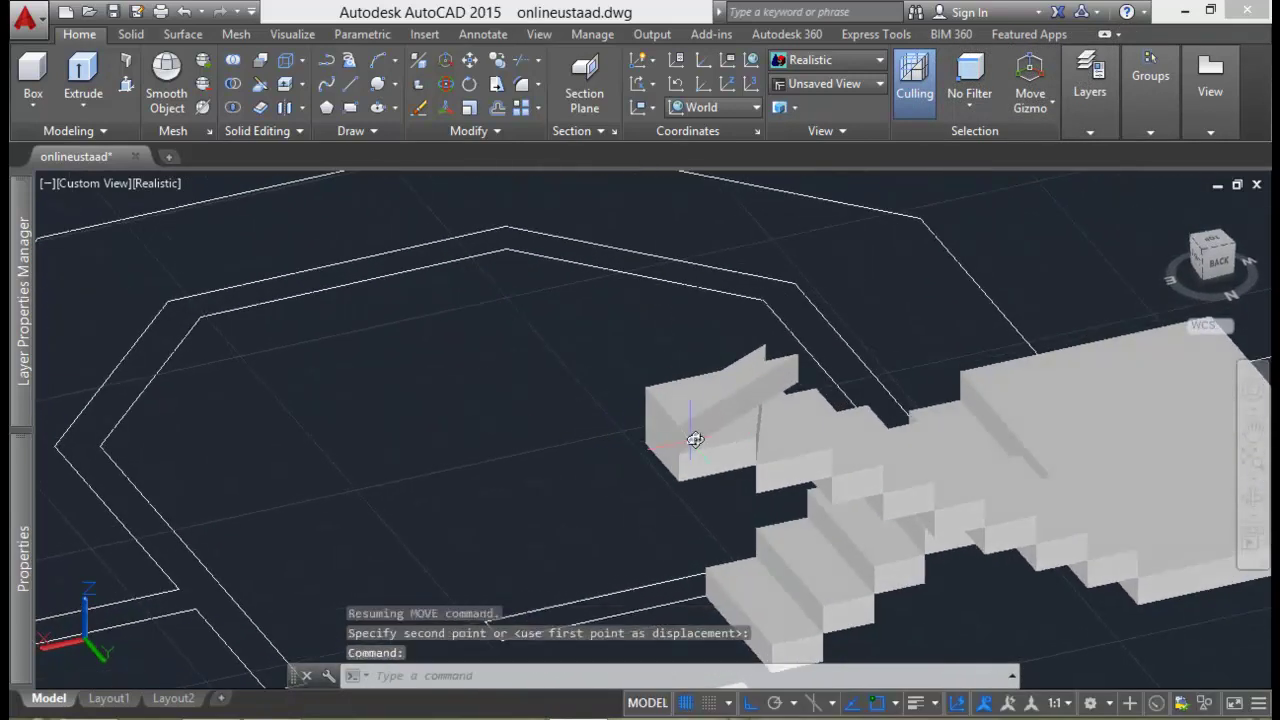
Step: Reselect the other wedge piece and move it from its corner to a new position
{"action": "left_click", "coordinate": [700, 405]}
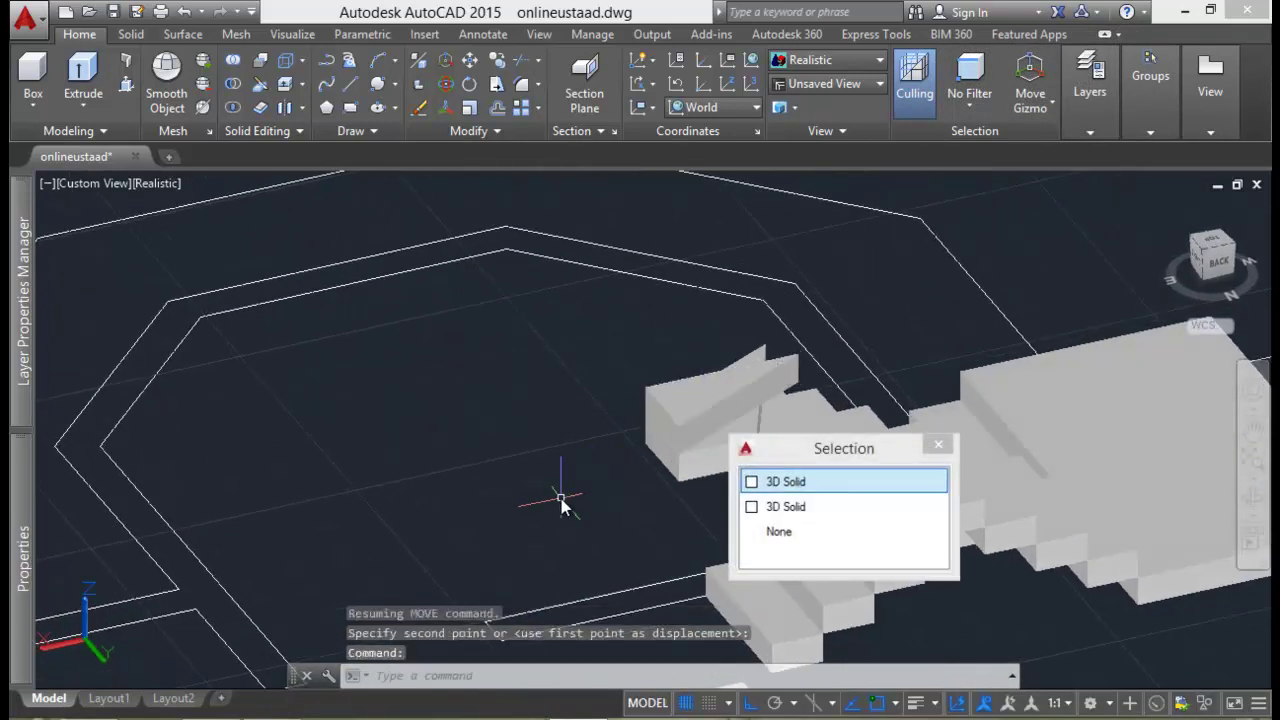
{"action": "key", "text": "Escape"}
{"action": "left_click", "coordinate": [694, 414]}
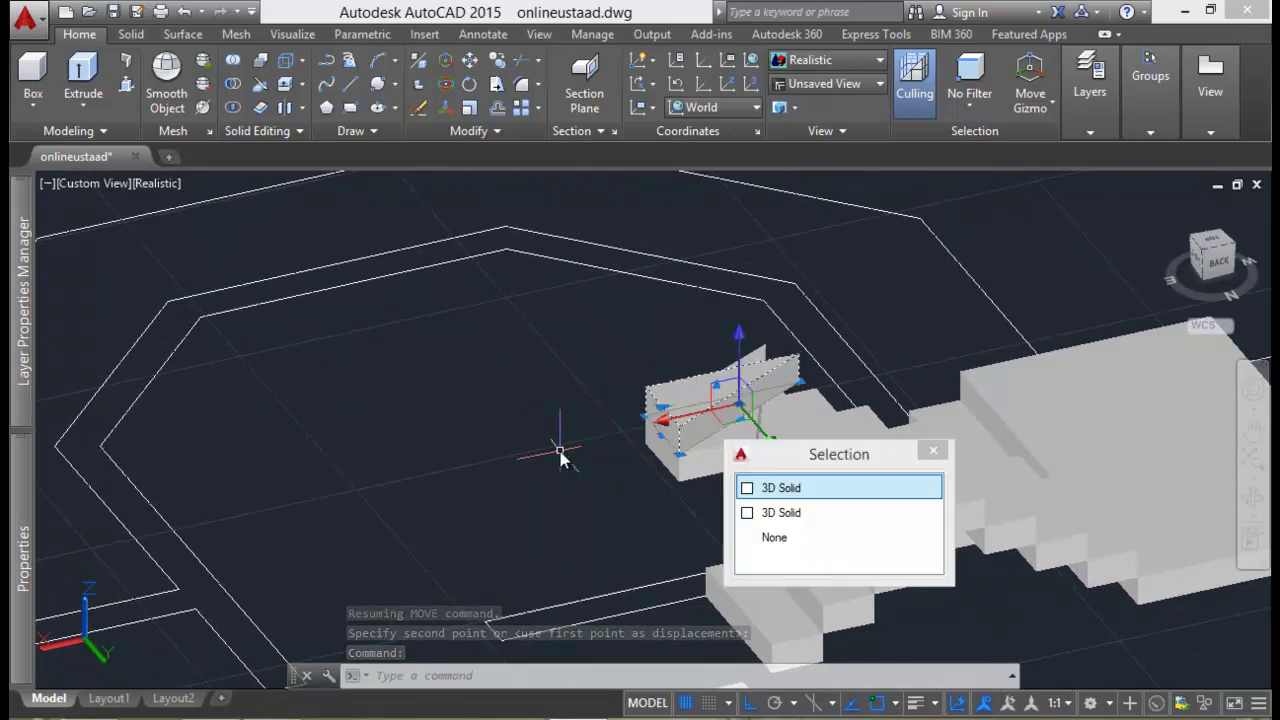
{"action": "key", "text": "Escape"}
{"action": "mouse_move", "coordinate": [600, 491]}
{"action": "middle_mouse_down", "text": "shift"}
{"action": "mouse_move", "coordinate": [651, 523]}
{"action": "mouse_move", "coordinate": [665, 486]}
{"action": "mouse_move", "coordinate": [720, 492]}
{"action": "middle_mouse_up", "text": "shift"}
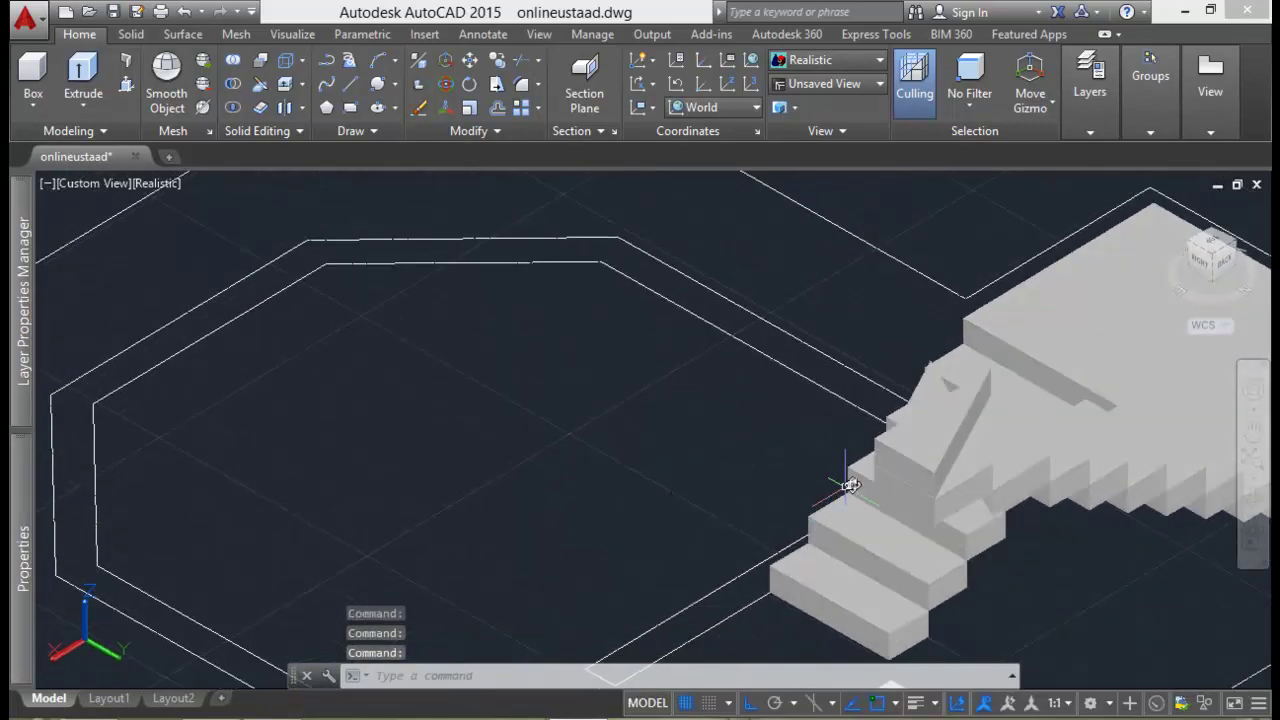
{"action": "left_click", "coordinate": [915, 490]}
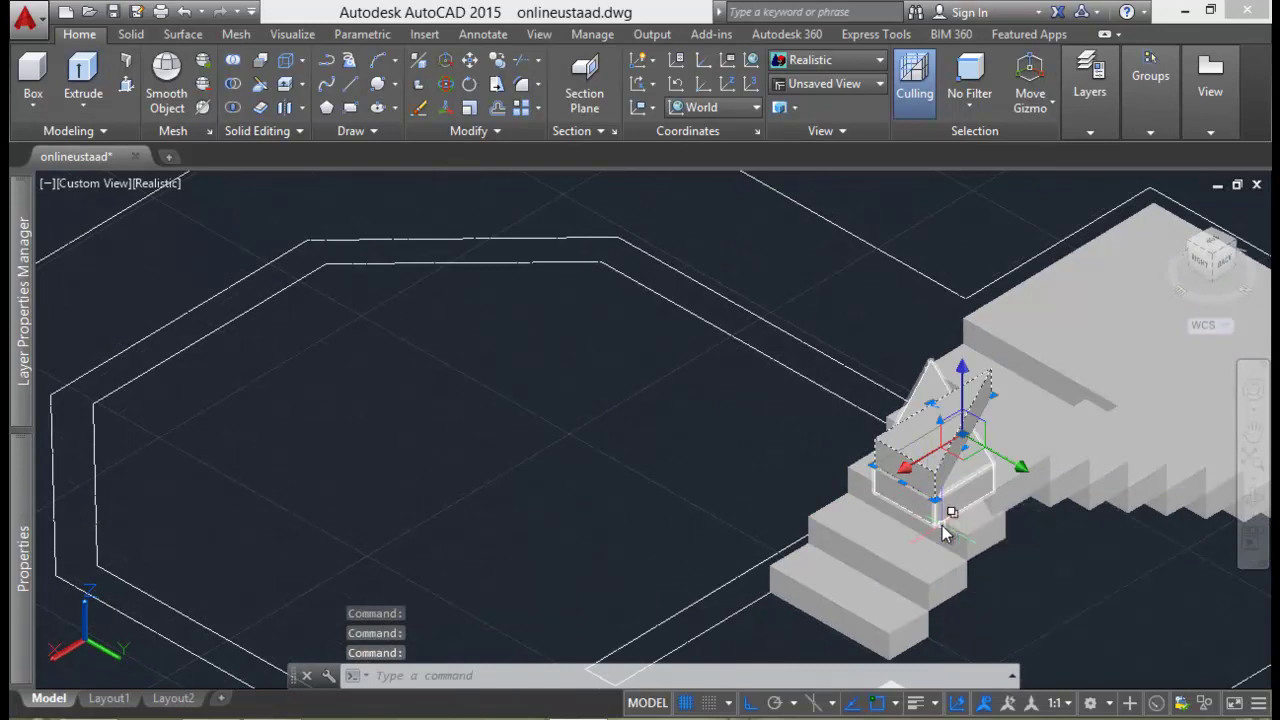
{"action": "type", "text": "m"}
{"action": "key", "text": "Return"}
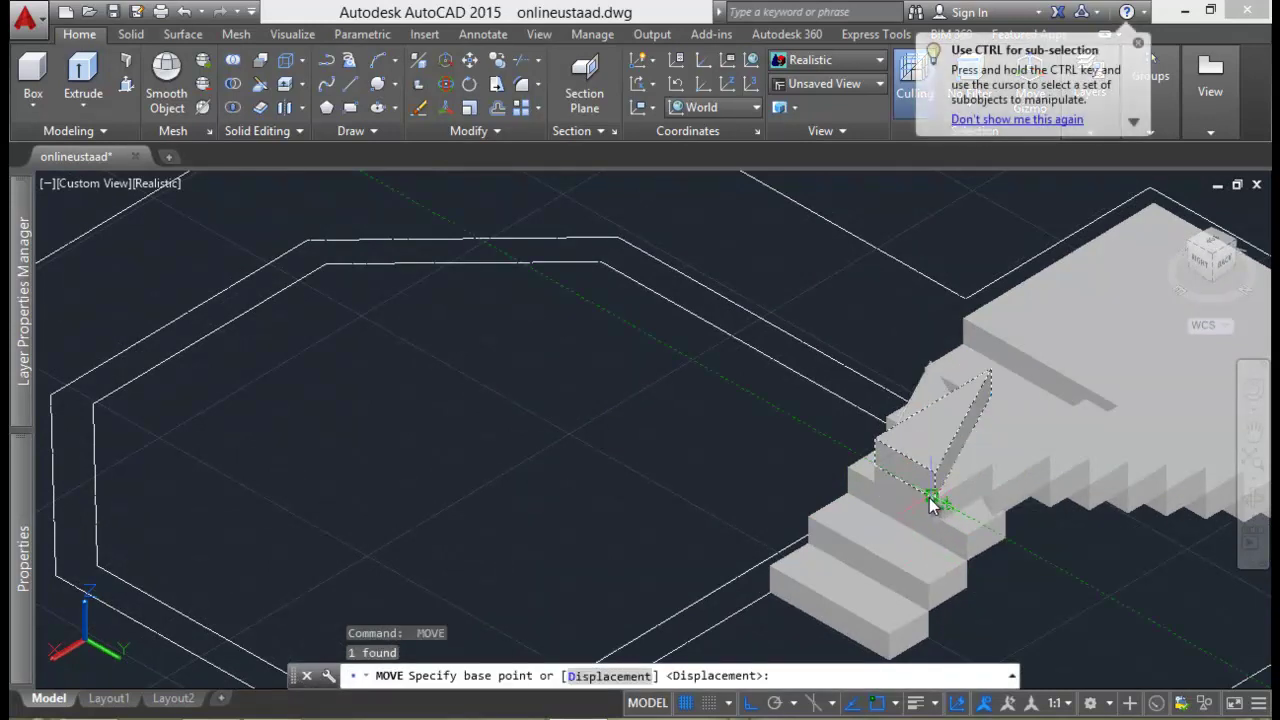
{"action": "left_click", "coordinate": [933, 500]}
{"action": "middle_click_drag", "start_coordinate": [778, 488], "coordinate": [645, 478], "text": "shift"}
{"action": "left_click", "coordinate": [645, 478]}
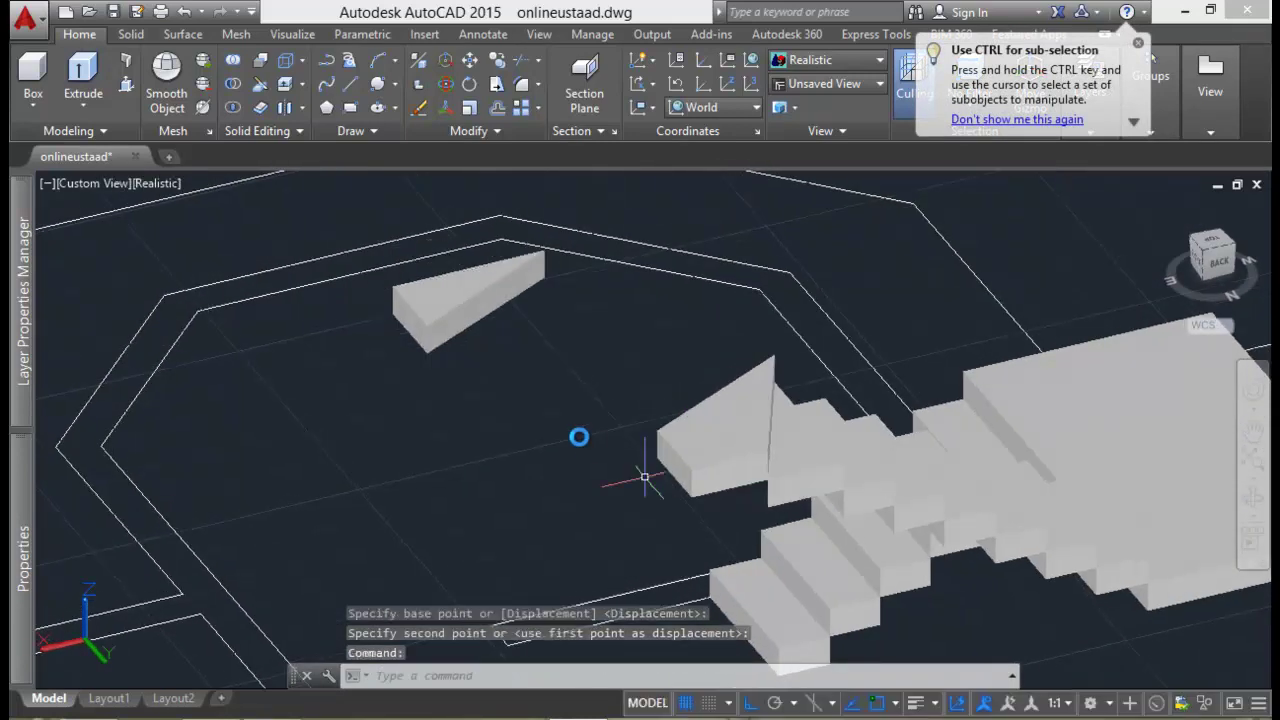
Step: Move the wedge from its corner so it sits against the stair block
{"action": "left_click", "coordinate": [473, 315]}
{"action": "type", "text": "m"}
{"action": "key", "text": "Return"}
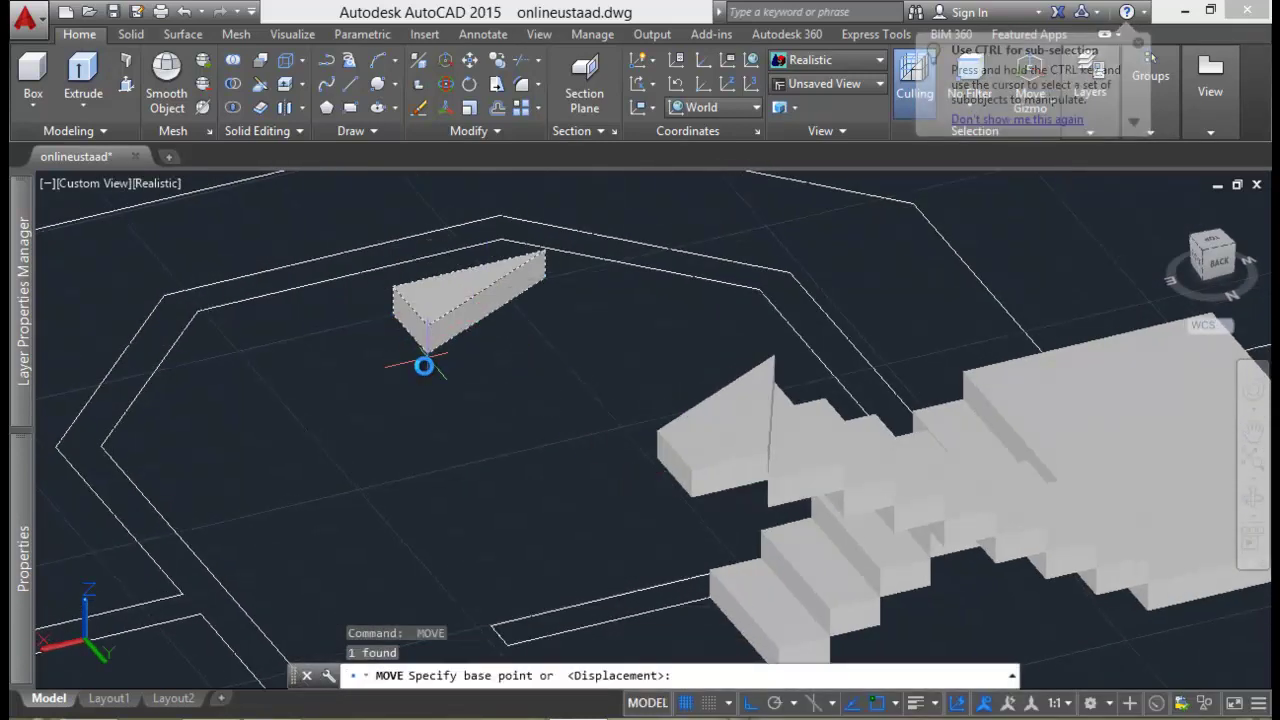
{"action": "left_click", "coordinate": [427, 356]}
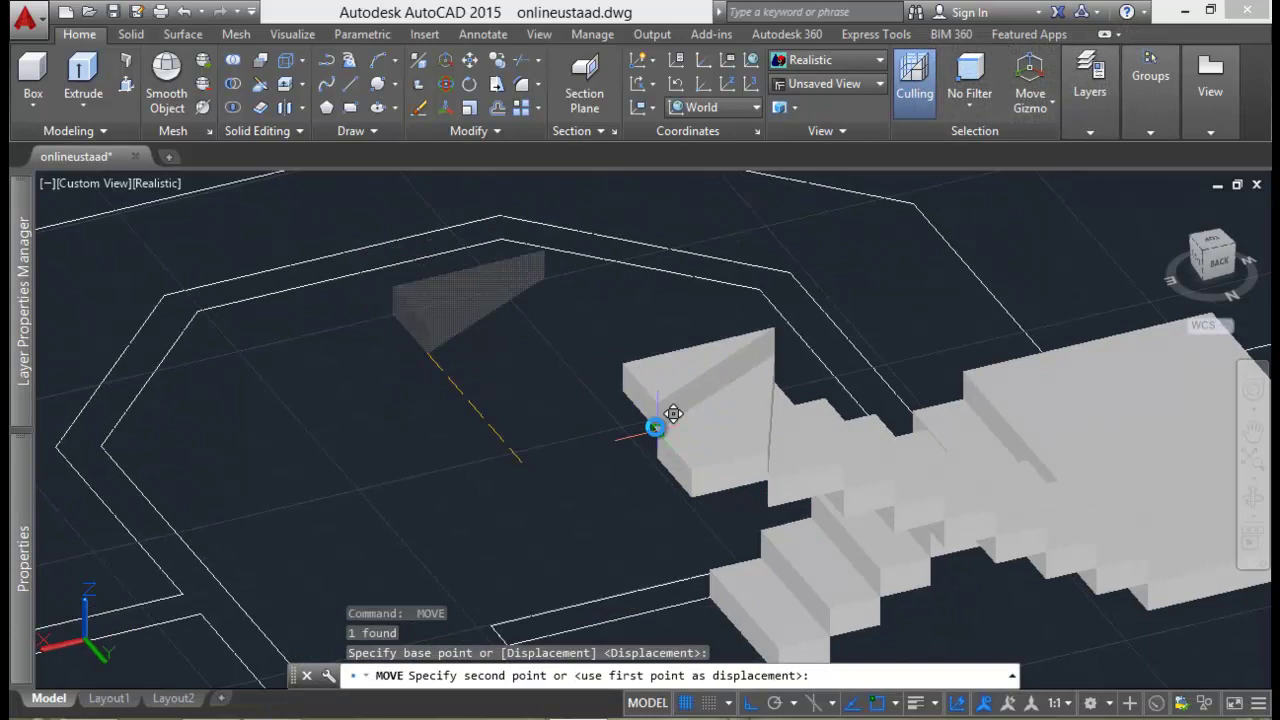
{"action": "left_click", "coordinate": [655, 422]}
Step: Fit the small box into the stairs, then orbit to check the flight
{"action": "mouse_move", "coordinate": [618, 449]}
{"action": "middle_mouse_down", "text": "shift"}
{"action": "mouse_move", "coordinate": [631, 463]}
{"action": "mouse_move", "coordinate": [494, 446]}
{"action": "mouse_move", "coordinate": [470, 463]}
{"action": "mouse_move", "coordinate": [428, 457]}
{"action": "mouse_move", "coordinate": [586, 528]}
{"action": "mouse_move", "coordinate": [356, 257]}
{"action": "mouse_move", "coordinate": [371, 357]}
{"action": "mouse_move", "coordinate": [534, 443]}
{"action": "mouse_move", "coordinate": [717, 403]}
{"action": "mouse_move", "coordinate": [664, 487]}
{"action": "mouse_move", "coordinate": [763, 434]}
{"action": "mouse_move", "coordinate": [803, 486]}
{"action": "mouse_move", "coordinate": [820, 563]}
{"action": "middle_mouse_up", "text": "shift"}
{"action": "scroll", "coordinate": [471, 491], "scroll_direction": "down", "scroll_amount": 3}
{"action": "scroll", "coordinate": [371, 357], "scroll_direction": "up", "scroll_amount": 3}
{"action": "left_click", "coordinate": [820, 563]}
{"action": "type", "text": "m"}
{"action": "key", "text": "Return"}
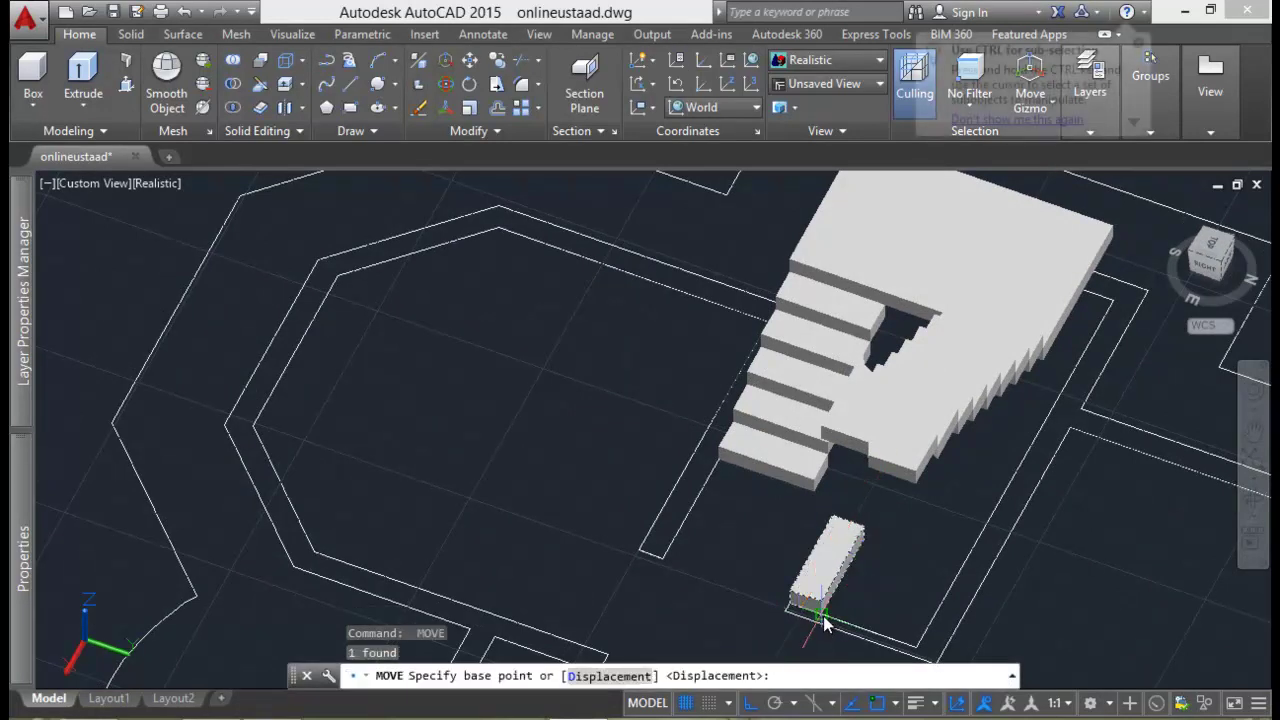
{"action": "left_click", "coordinate": [820, 613]}
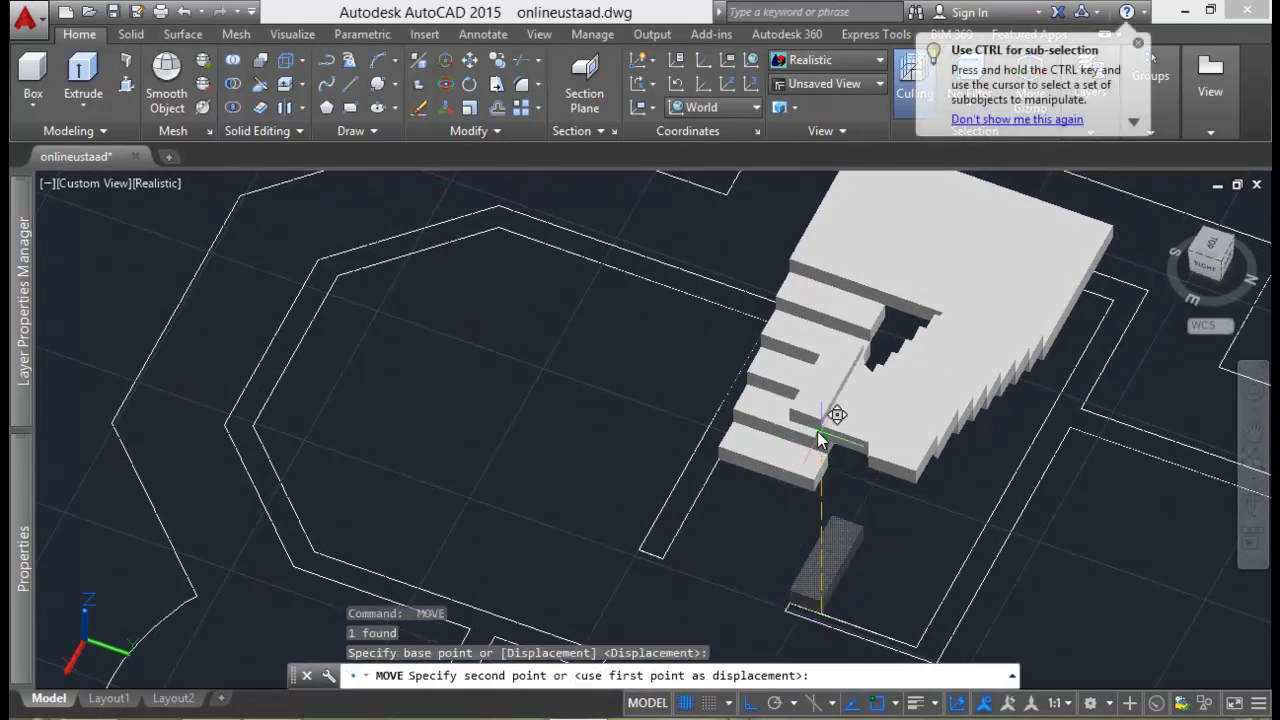
{"action": "left_click", "coordinate": [820, 430]}
{"action": "mouse_move", "coordinate": [737, 508]}
{"action": "middle_mouse_down", "text": "shift"}
{"action": "mouse_move", "coordinate": [766, 480]}
{"action": "mouse_move", "coordinate": [760, 449]}
{"action": "mouse_move", "coordinate": [685, 422]}
{"action": "mouse_move", "coordinate": [626, 409]}
{"action": "mouse_move", "coordinate": [460, 425]}
{"action": "middle_mouse_up", "text": "shift"}
Step: Save the drawing and switch on the Roof layer to show the slab
{"action": "key", "text": "ctrl+s"}
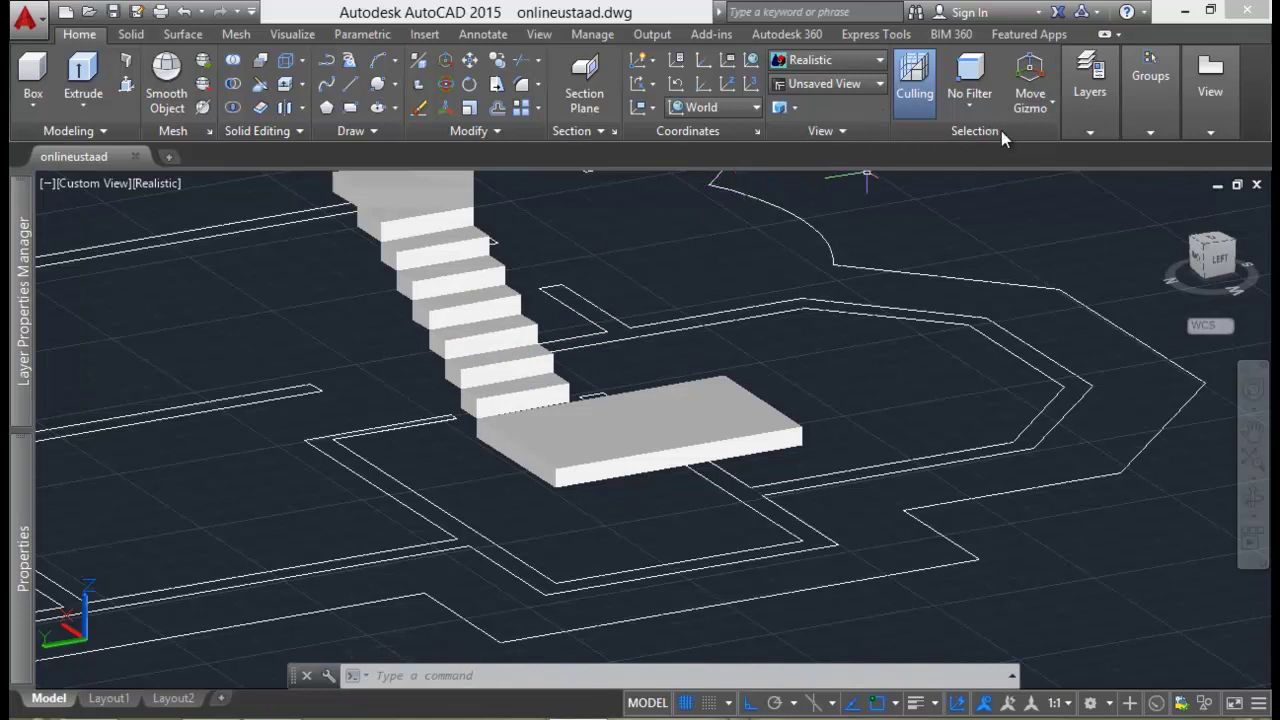
{"action": "mouse_move", "coordinate": [22, 300]}
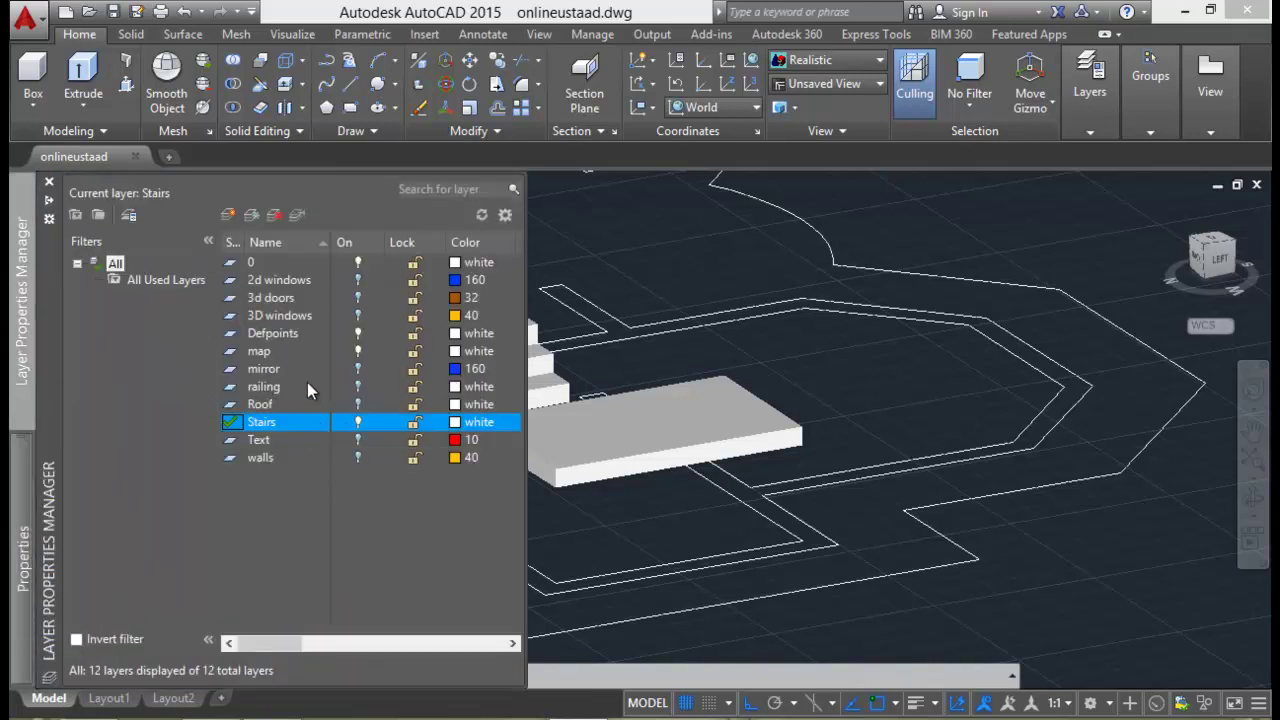
{"action": "left_click", "coordinate": [245, 459]}
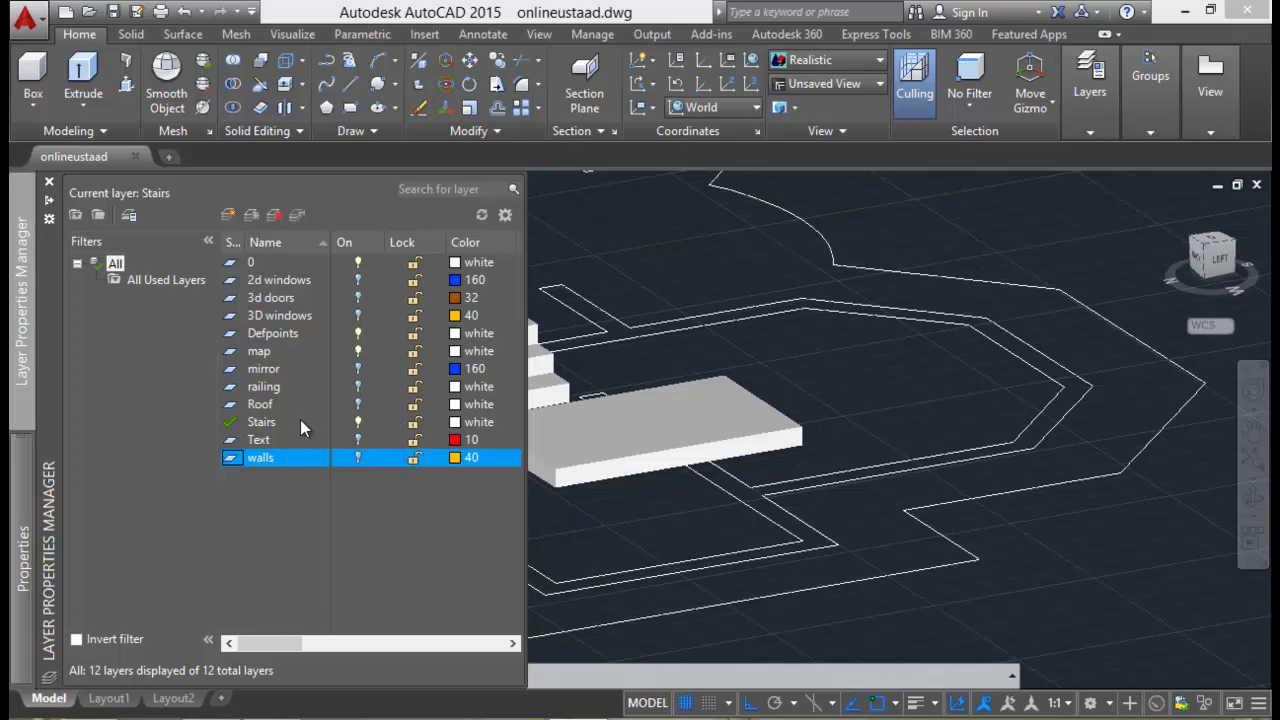
{"action": "left_click", "coordinate": [293, 406]}
{"action": "left_click", "coordinate": [358, 405]}
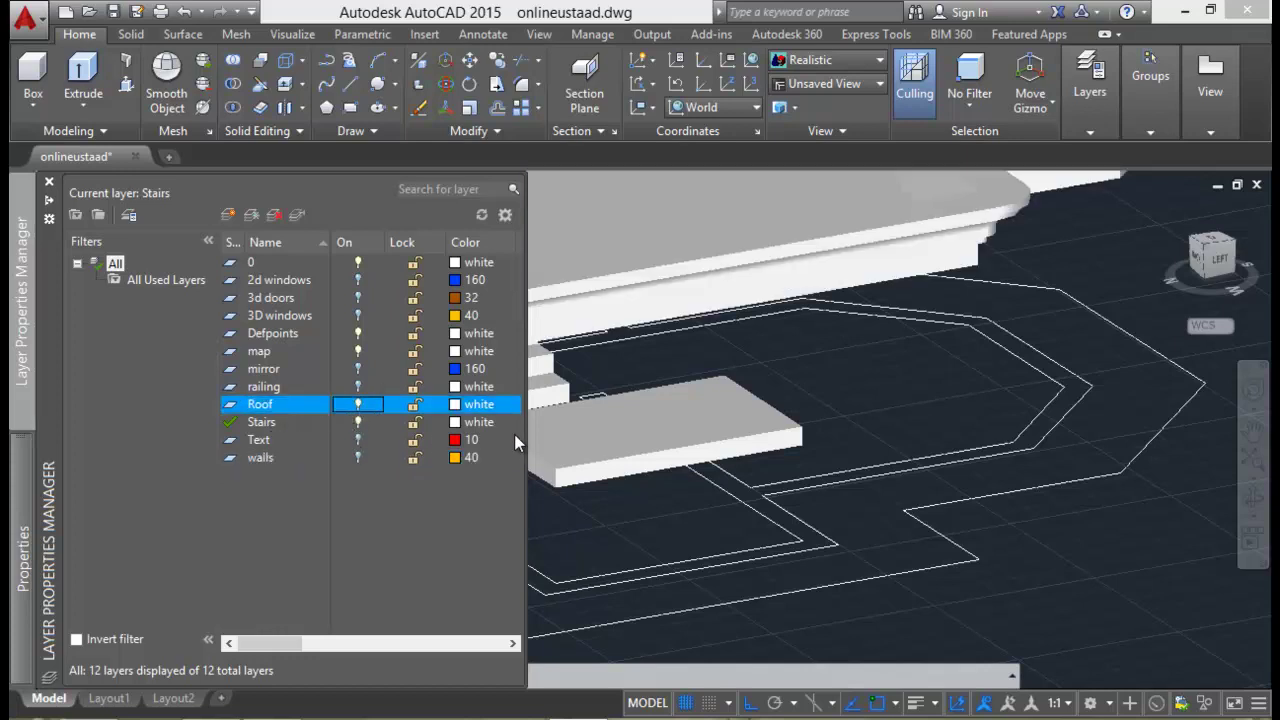
Step: Orbit to inspect the stairs under the roof slab, then switch the Roof layer off
{"action": "left_click", "coordinate": [908, 373]}
{"action": "mouse_move", "coordinate": [408, 430]}
{"action": "middle_mouse_down", "text": "shift"}
{"action": "mouse_move", "coordinate": [386, 405]}
{"action": "mouse_move", "coordinate": [401, 378]}
{"action": "middle_mouse_up", "text": "shift"}
{"action": "mouse_move", "coordinate": [403, 368]}
{"action": "left_mouse_down"}
{"action": "mouse_move", "coordinate": [451, 377]}
{"action": "mouse_move", "coordinate": [340, 357]}
{"action": "mouse_move", "coordinate": [234, 365]}
{"action": "mouse_move", "coordinate": [257, 383]}
{"action": "left_mouse_up"}
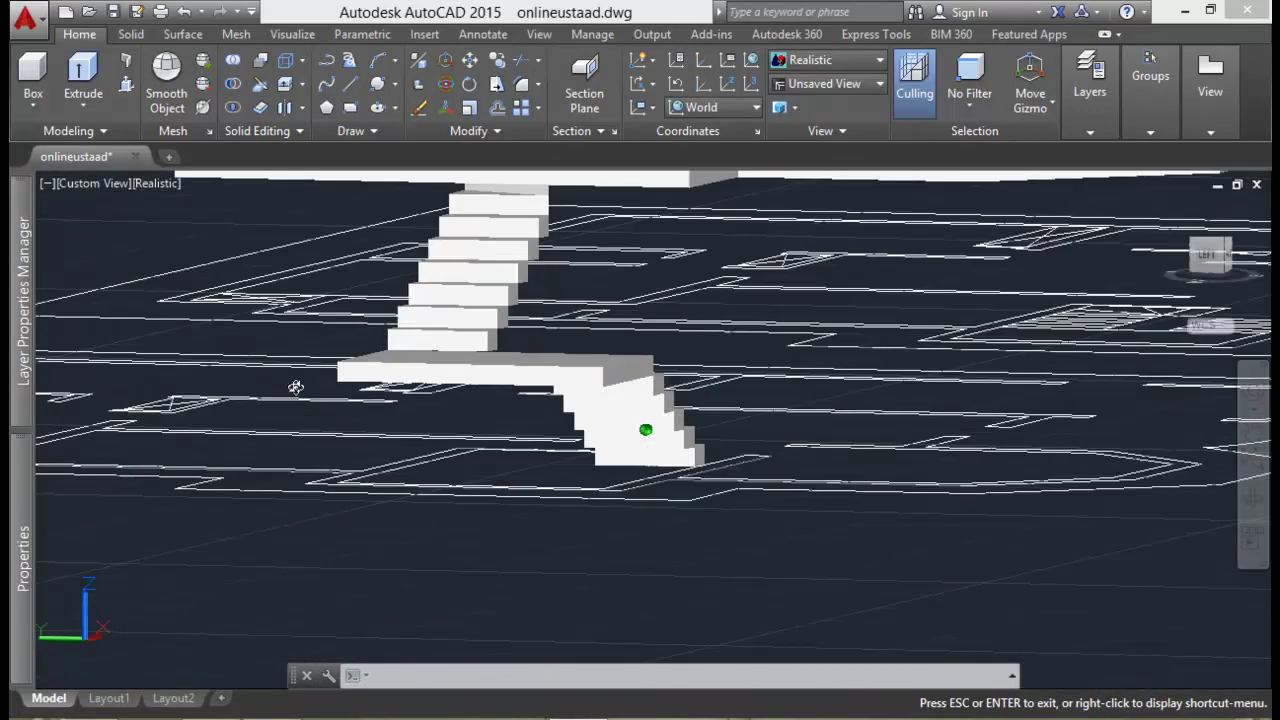
{"action": "scroll", "coordinate": [343, 417], "scroll_direction": "up", "scroll_amount": 5}
{"action": "scroll", "coordinate": [366, 449], "scroll_direction": "up", "scroll_amount": 3}
{"action": "key", "text": "Escape"}
{"action": "scroll", "coordinate": [360, 445], "scroll_direction": "down", "scroll_amount": 3}
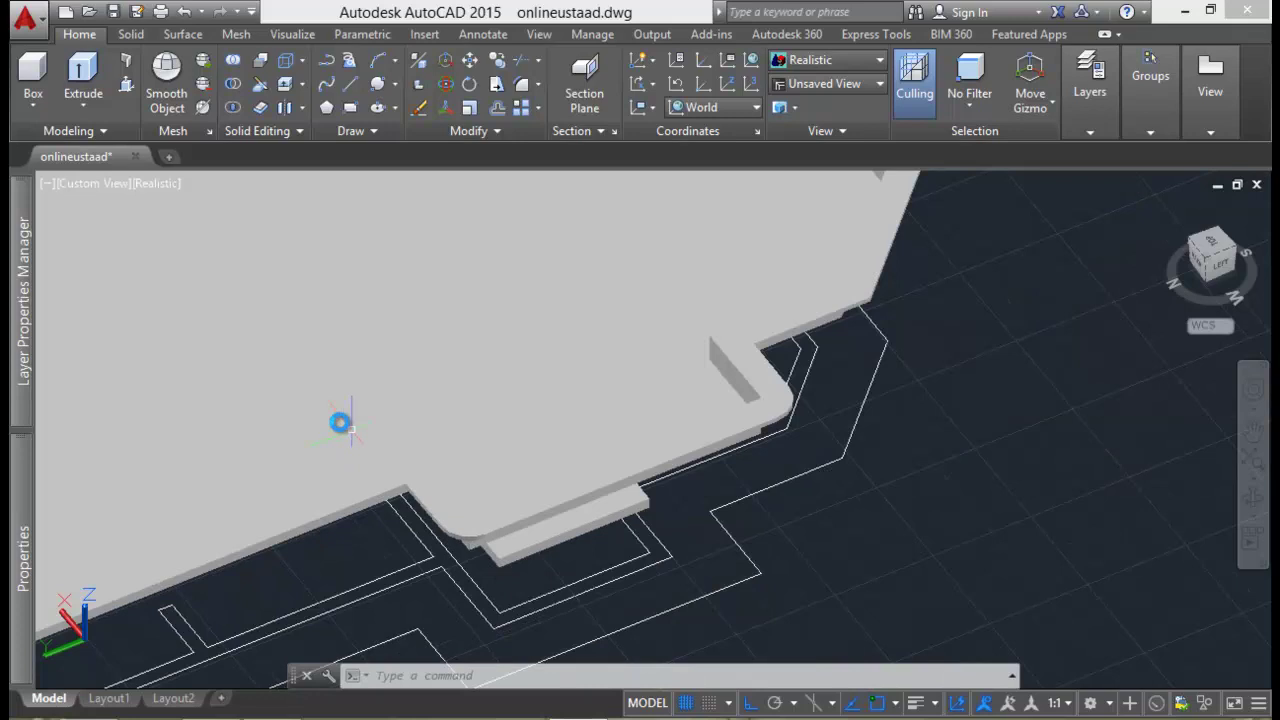
{"action": "scroll", "coordinate": [320, 405], "scroll_direction": "down", "scroll_amount": 3}
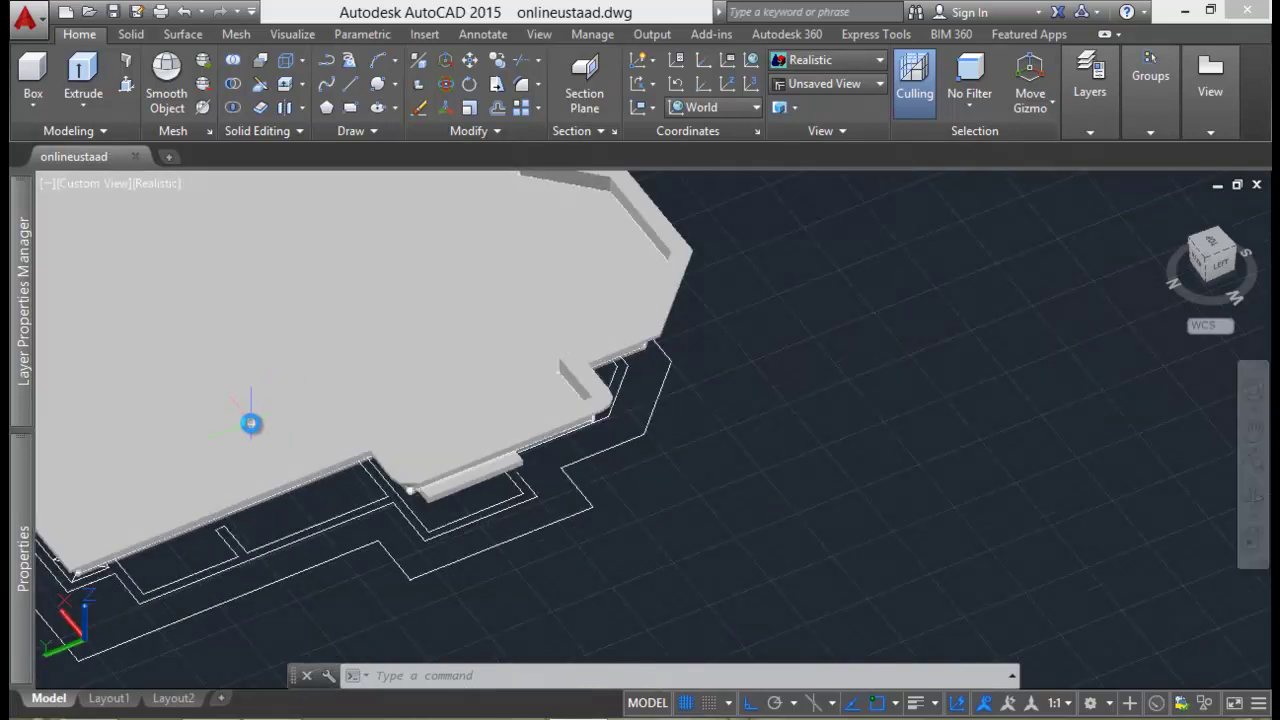
{"action": "scroll", "coordinate": [251, 423], "scroll_direction": "up", "scroll_amount": 2}
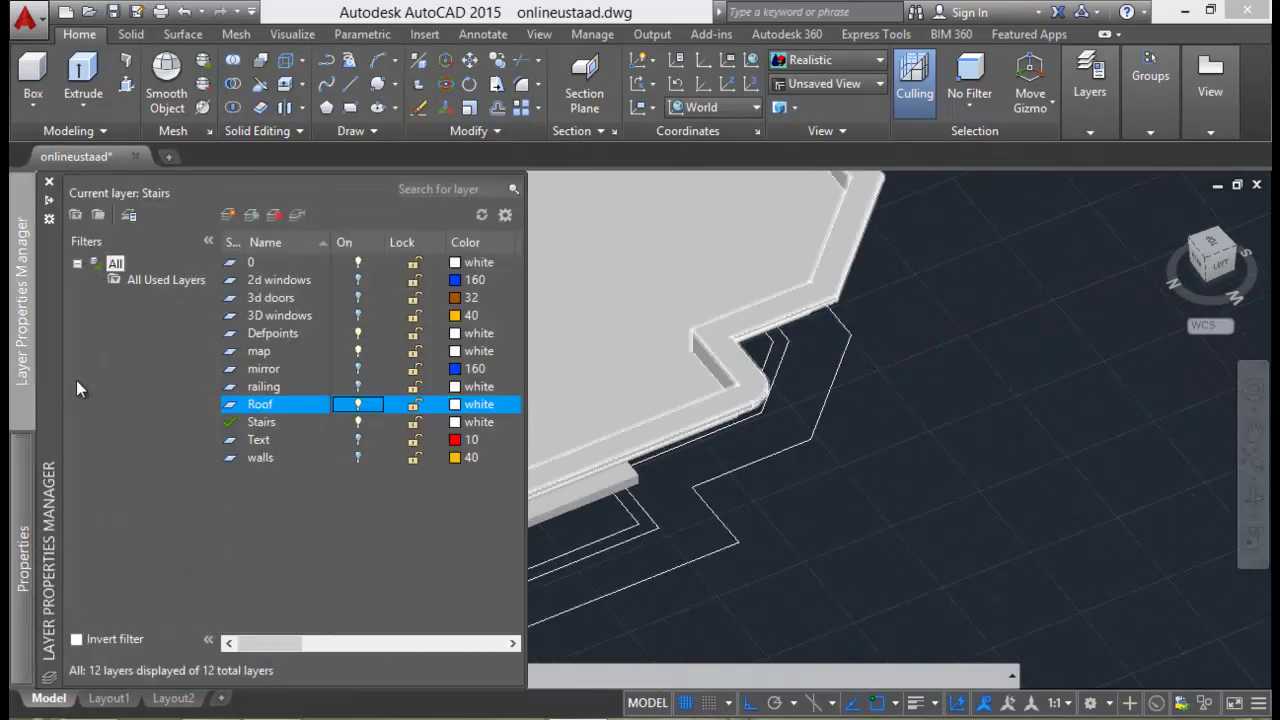
{"action": "left_click", "coordinate": [356, 406]}
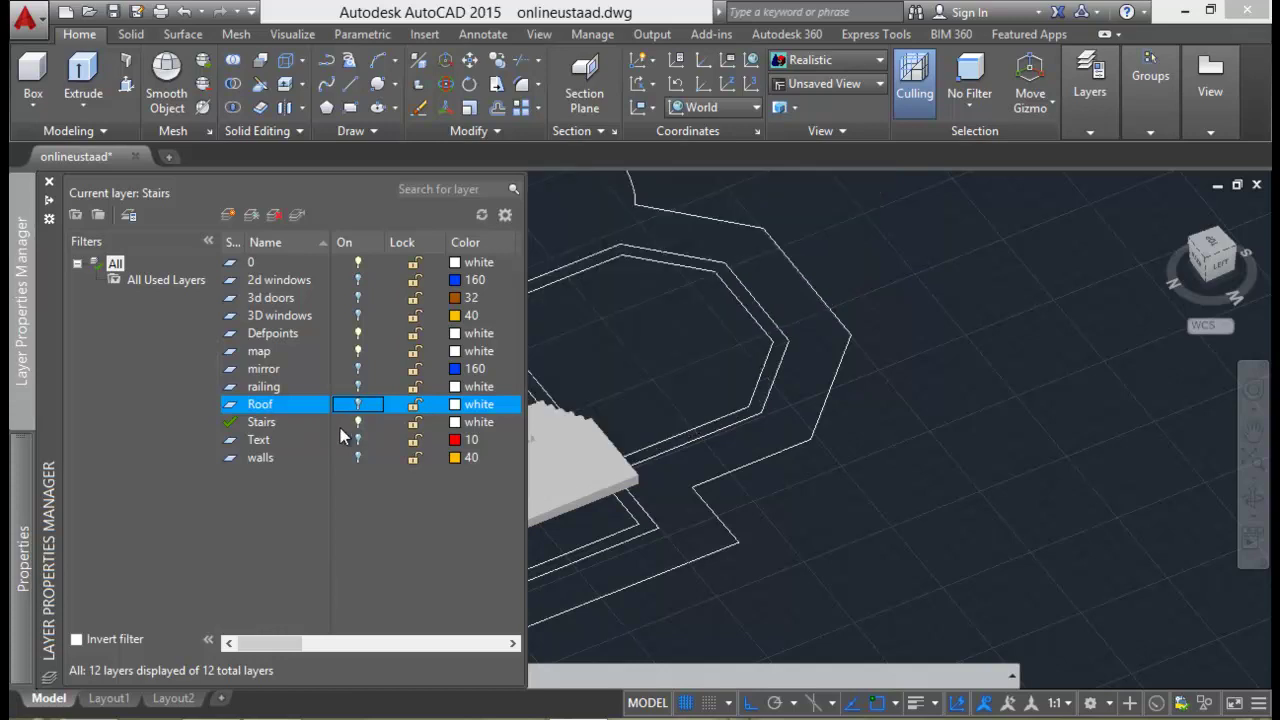
{"action": "left_click", "coordinate": [322, 424]}
Step: Clear the stair selection and orbit to a new angle on the staircase
{"action": "left_click", "coordinate": [745, 536]}
{"action": "left_click", "coordinate": [636, 462]}
{"action": "left_click", "coordinate": [445, 540]}
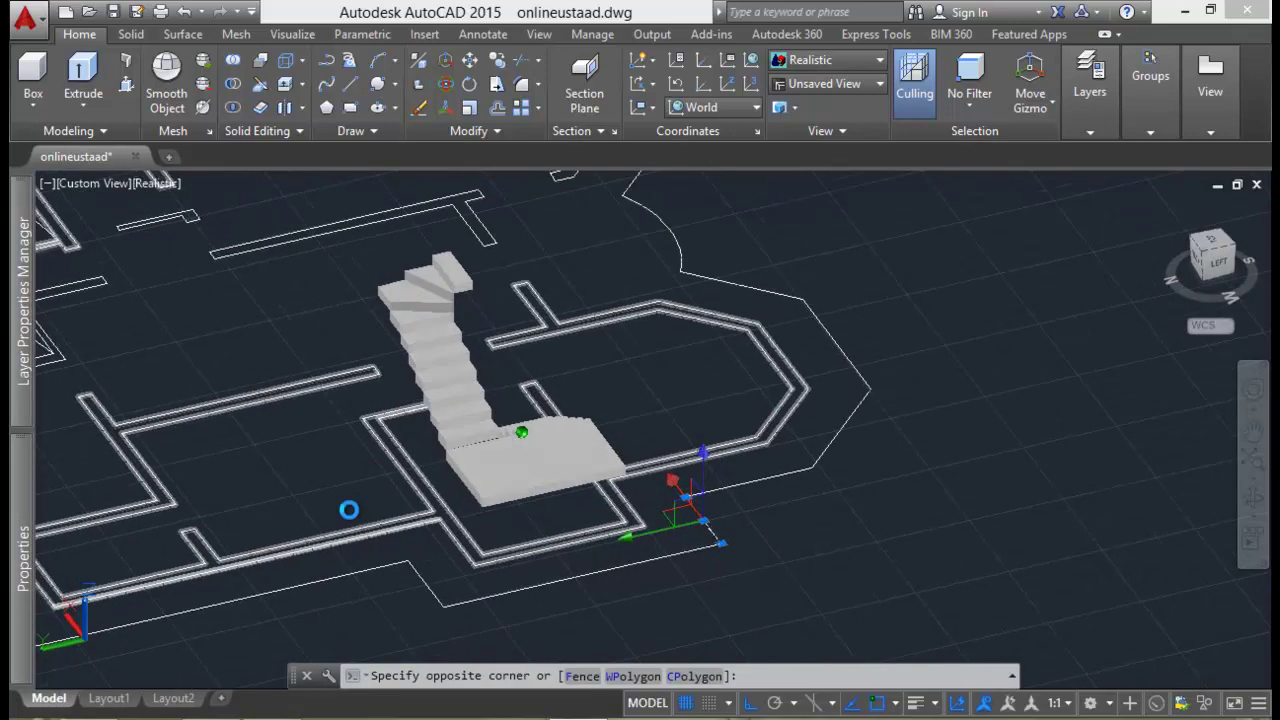
{"action": "key", "text": "Escape"}
{"action": "middle_click_drag", "start_coordinate": [343, 508], "coordinate": [335, 477], "text": "shift"}
{"action": "left_click", "coordinate": [866, 566]}
{"action": "key", "text": "Escape"}
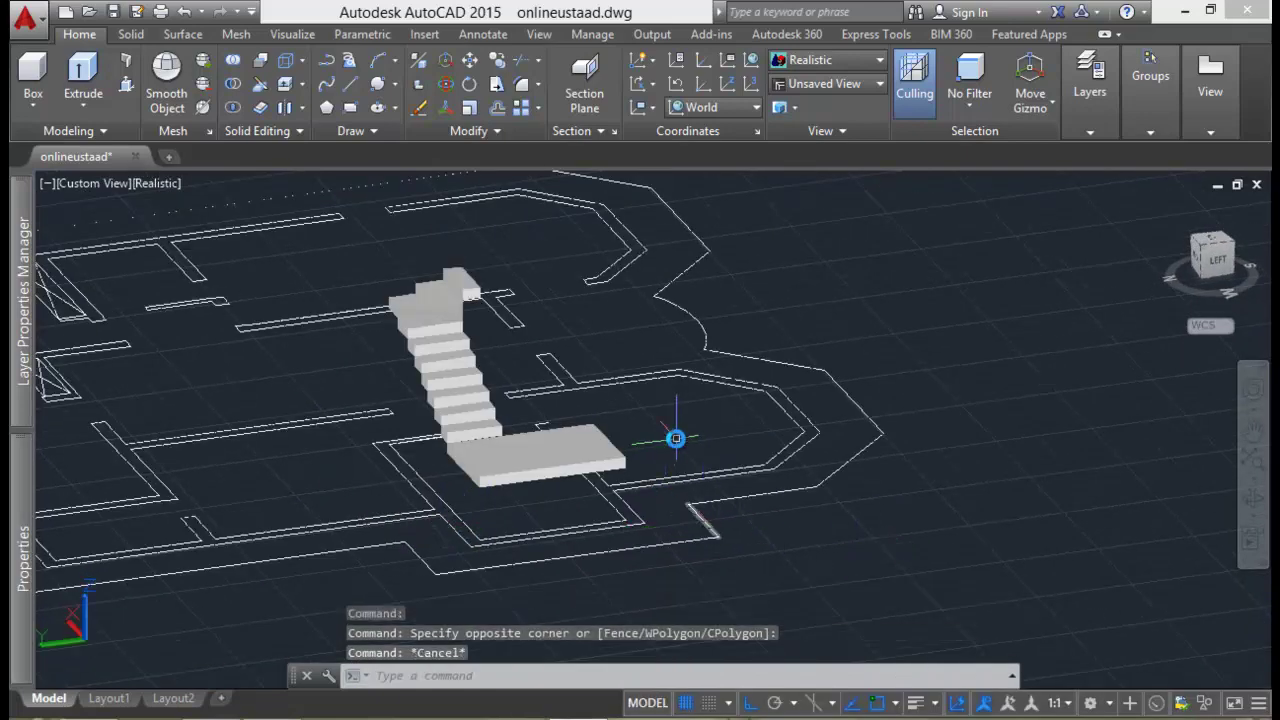
{"action": "middle_click_drag", "start_coordinate": [676, 438], "coordinate": [365, 435], "text": "shift"}
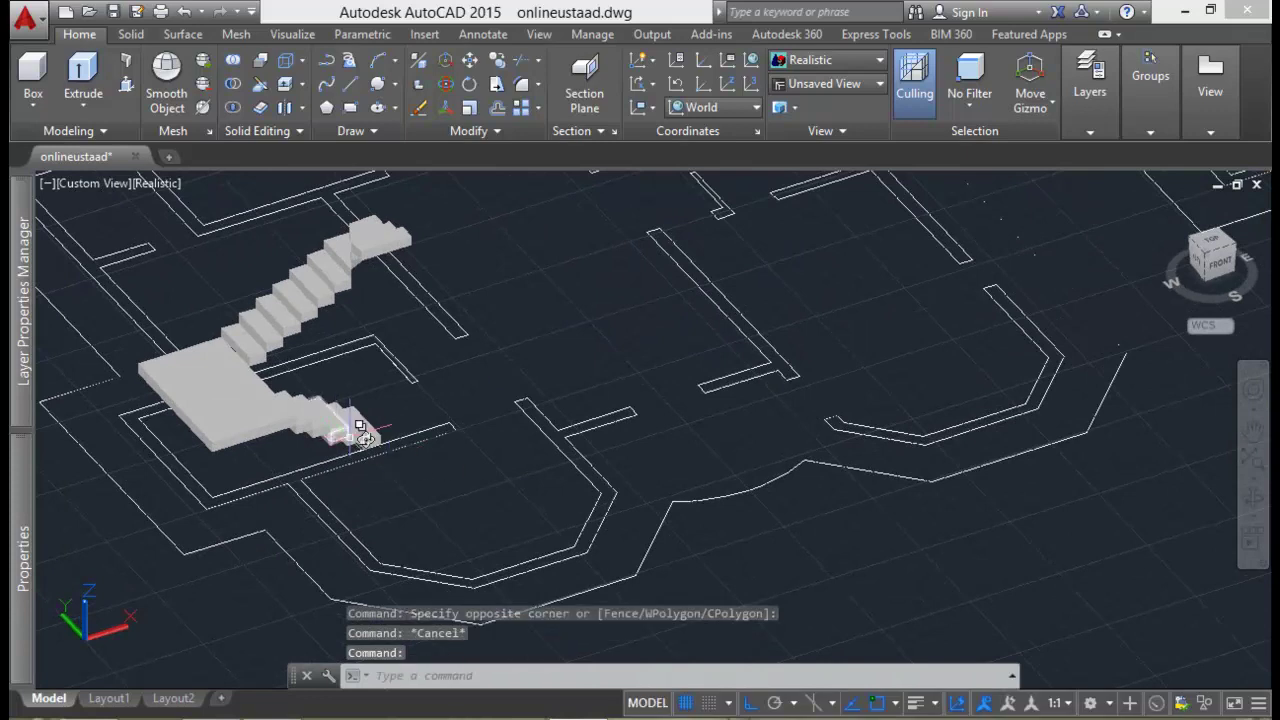
Step: Save onlineustaad.dwg and zoom out to show both floor plans
{"action": "key", "text": "ctrl+s"}
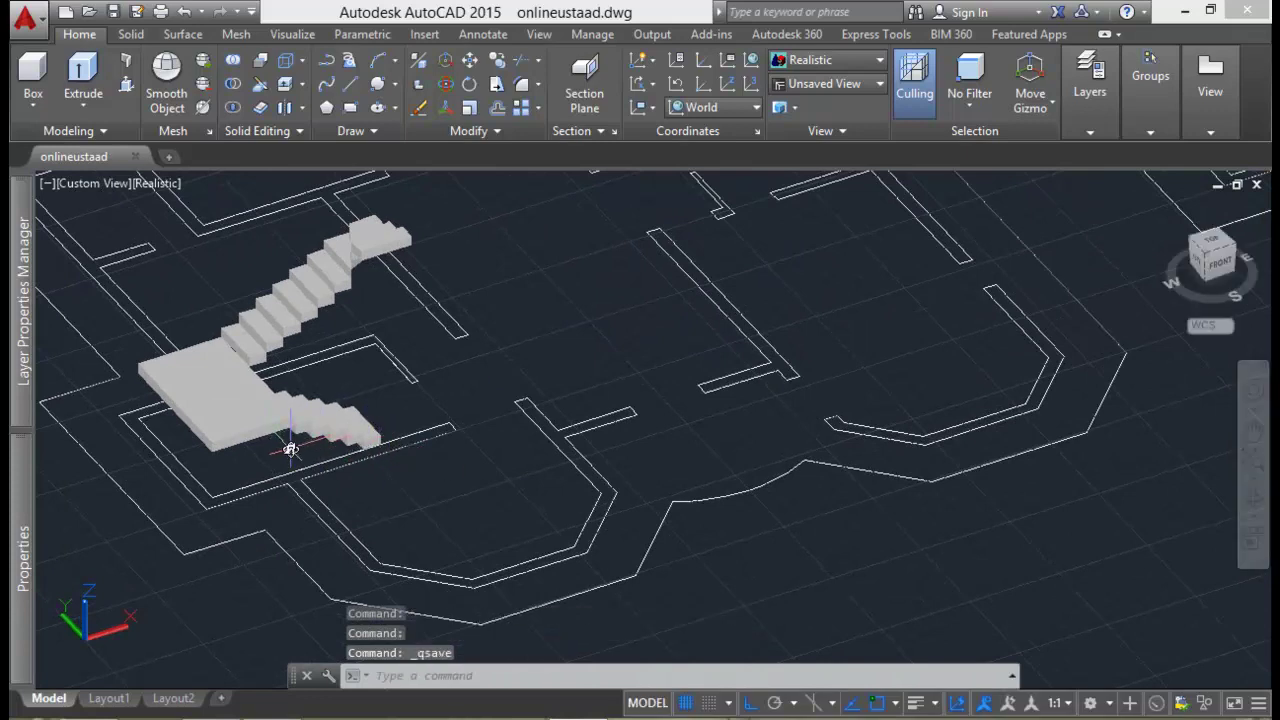
{"action": "scroll", "coordinate": [290, 449], "scroll_direction": "down", "scroll_amount": 2}
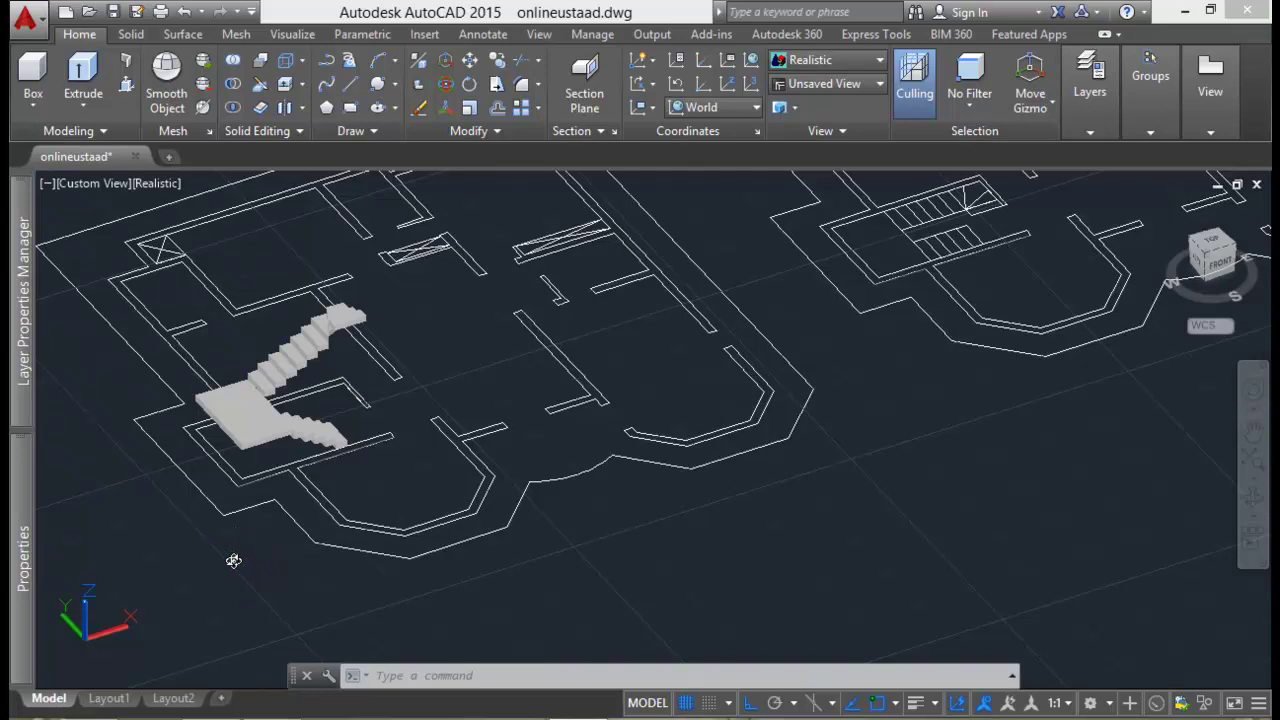
{"action": "key", "text": "ctrl+s"}
{"action": "scroll", "coordinate": [253, 478], "scroll_direction": "down", "scroll_amount": 2}
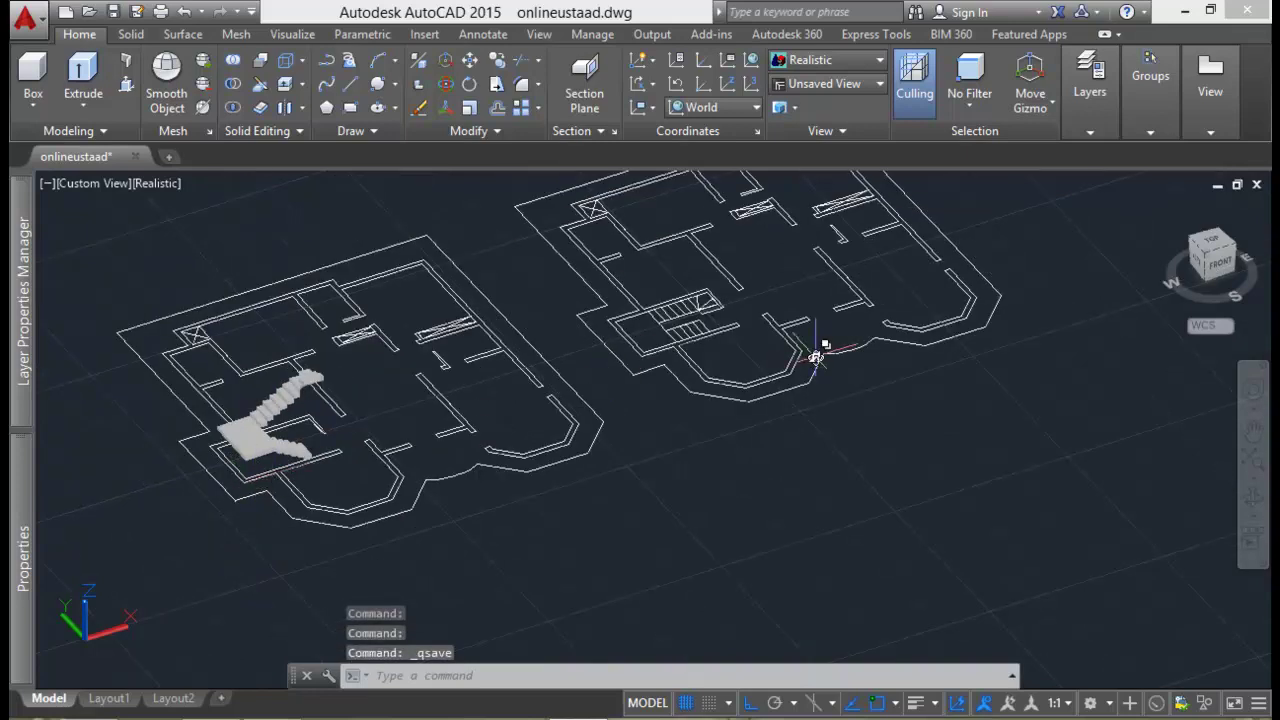
Step: Switch to Top view and zoom in on the left floor plan's stair area
{"action": "left_click", "coordinate": [1222, 250]}
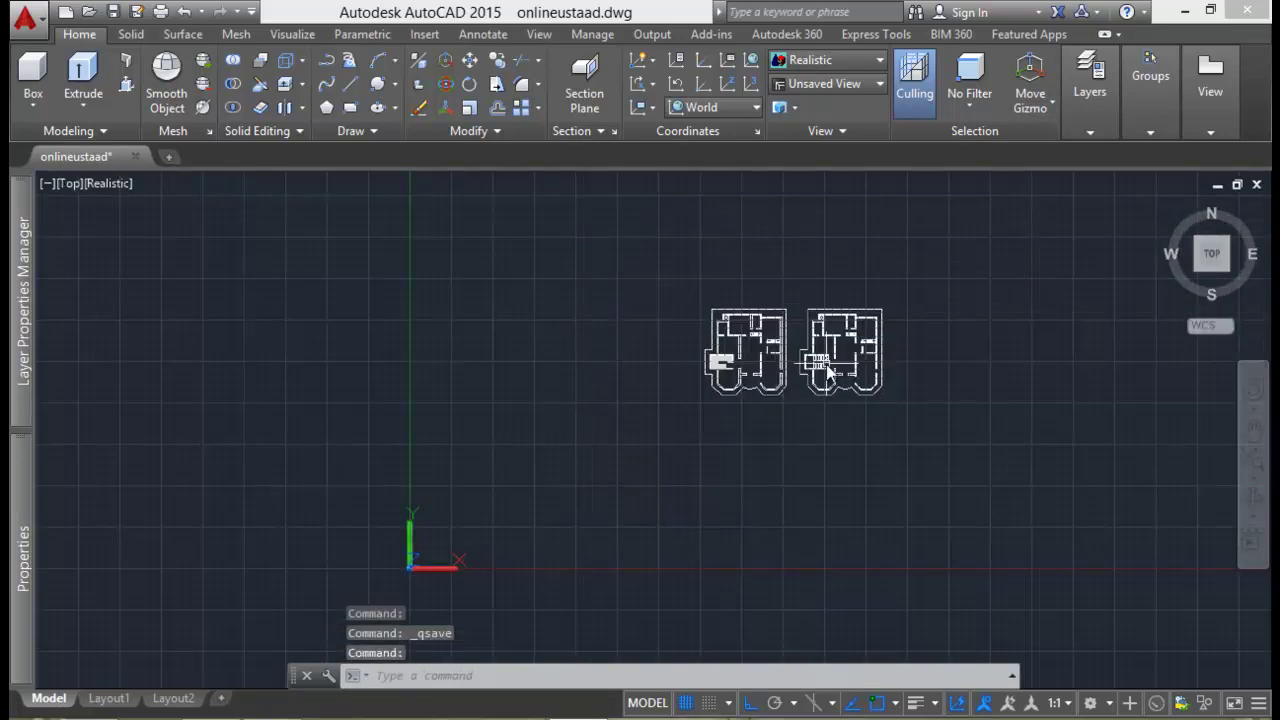
{"action": "scroll", "coordinate": [790, 366], "scroll_direction": "up", "scroll_amount": 5}
{"action": "mouse_move", "coordinate": [1212, 254]}
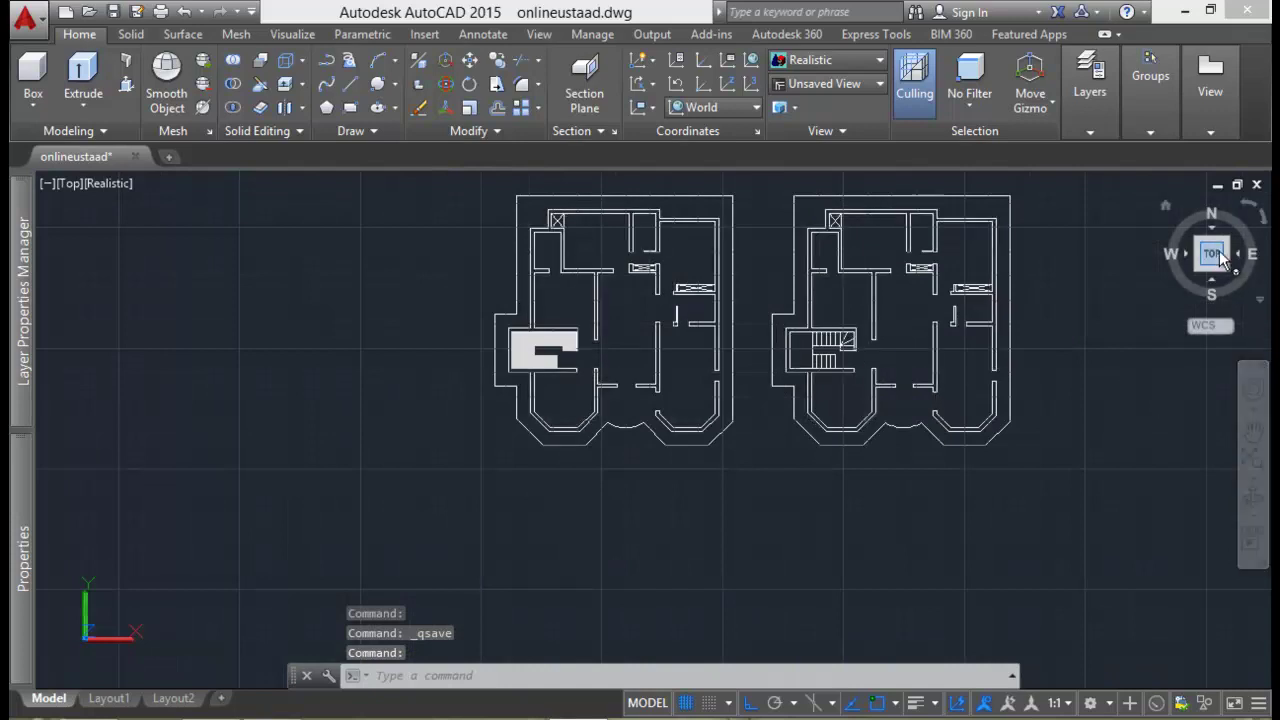
{"action": "scroll", "coordinate": [986, 295], "scroll_direction": "down", "scroll_amount": 3}
{"action": "scroll", "coordinate": [986, 295], "scroll_direction": "down", "scroll_amount": 2}
{"action": "scroll", "coordinate": [990, 300], "scroll_direction": "up", "scroll_amount": 5}
{"action": "middle_click_drag", "start_coordinate": [366, 363], "coordinate": [447, 370]}
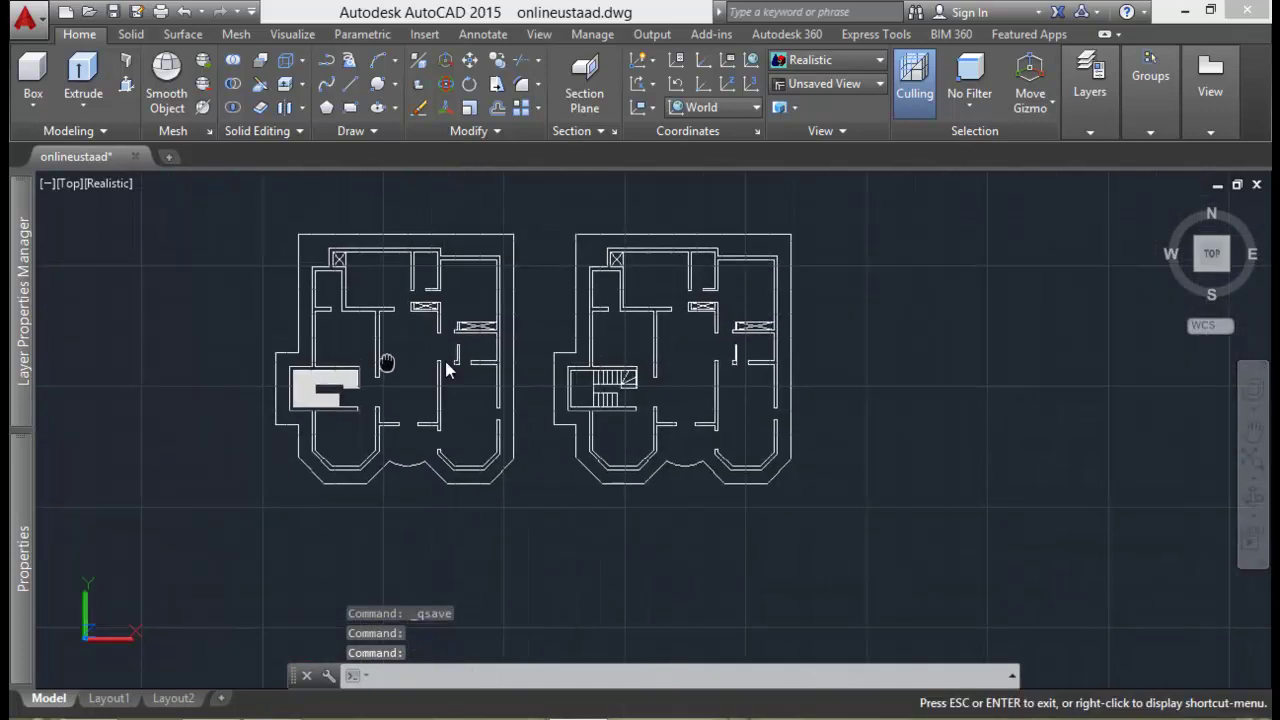
{"action": "scroll", "coordinate": [440, 390], "scroll_direction": "up", "scroll_amount": 3}
{"action": "scroll", "coordinate": [435, 405], "scroll_direction": "up", "scroll_amount": 3}
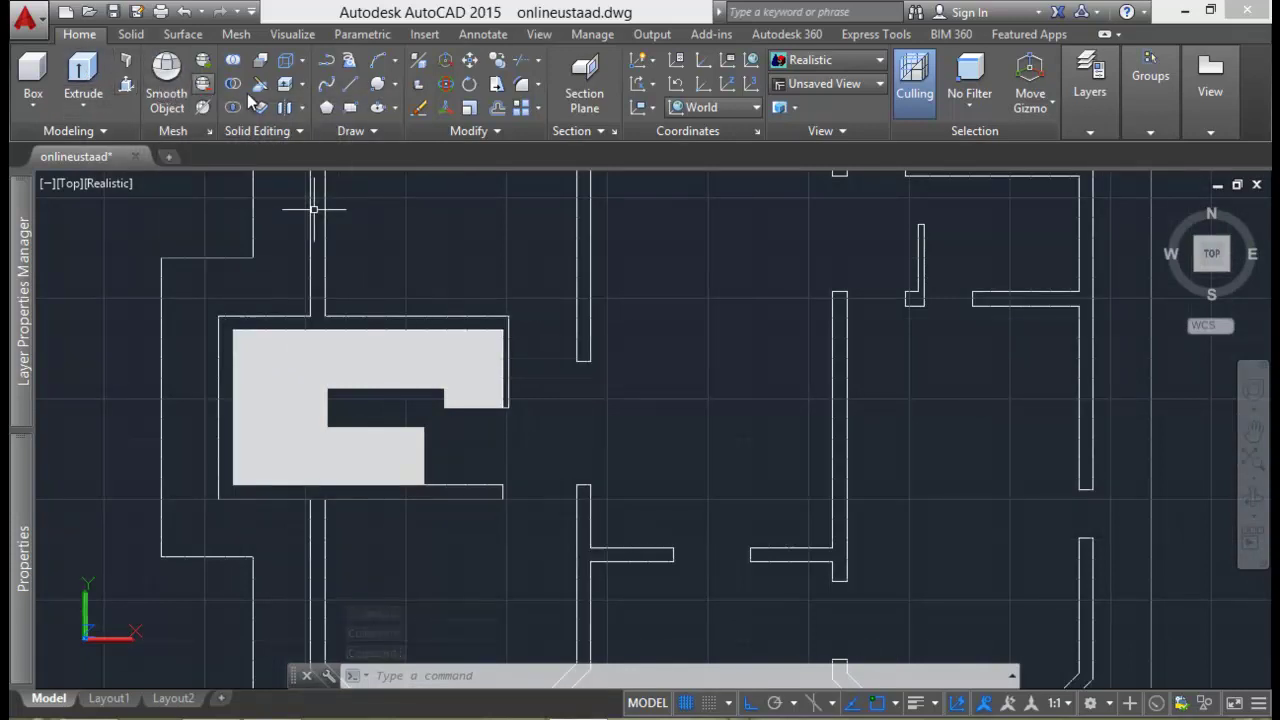
Step: Trace a polyline around the stair footprint corners, including the inner notch, then finish it
{"action": "left_click", "coordinate": [354, 84]}
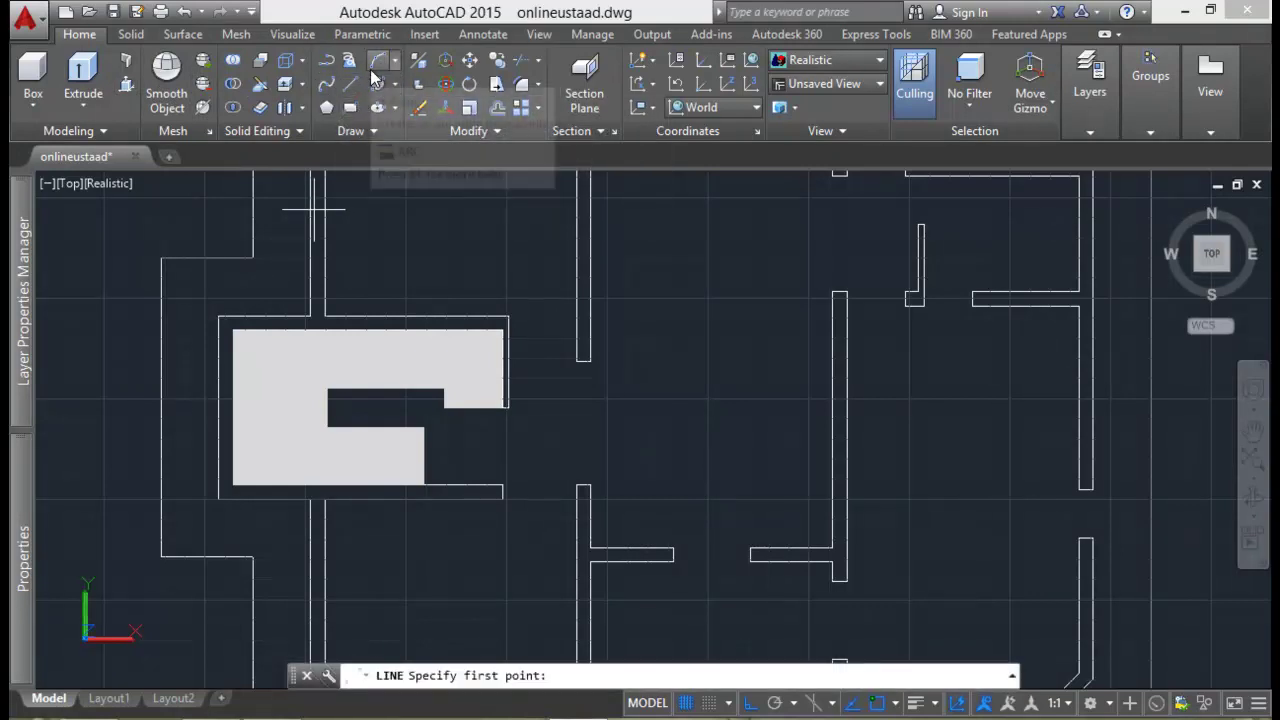
{"action": "left_click", "coordinate": [425, 490]}
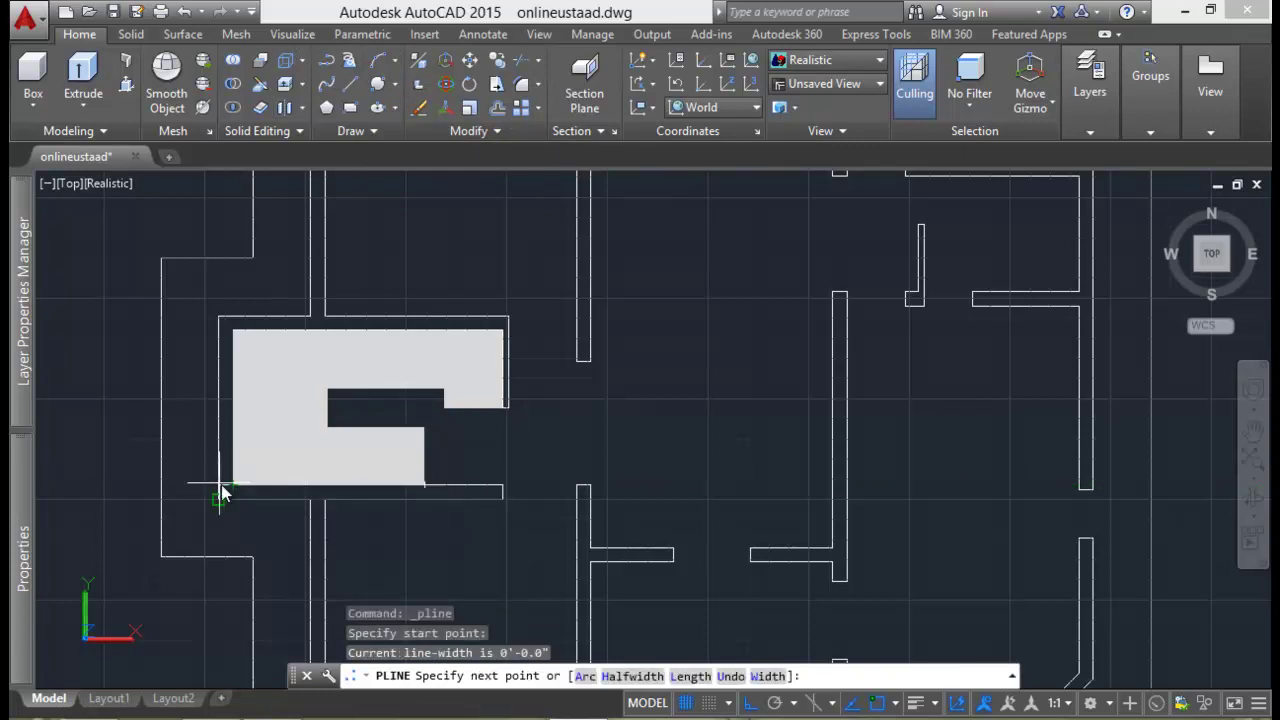
{"action": "left_click", "coordinate": [234, 491]}
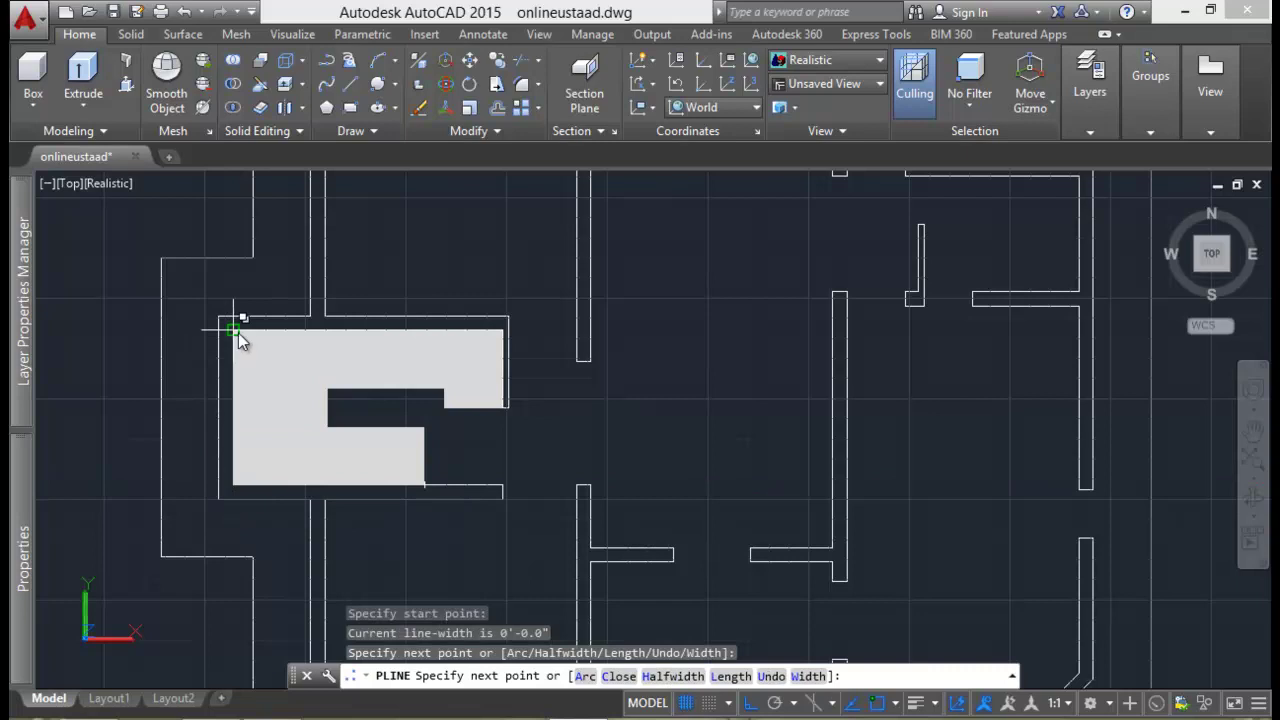
{"action": "left_click", "coordinate": [239, 341]}
{"action": "left_click", "coordinate": [503, 338]}
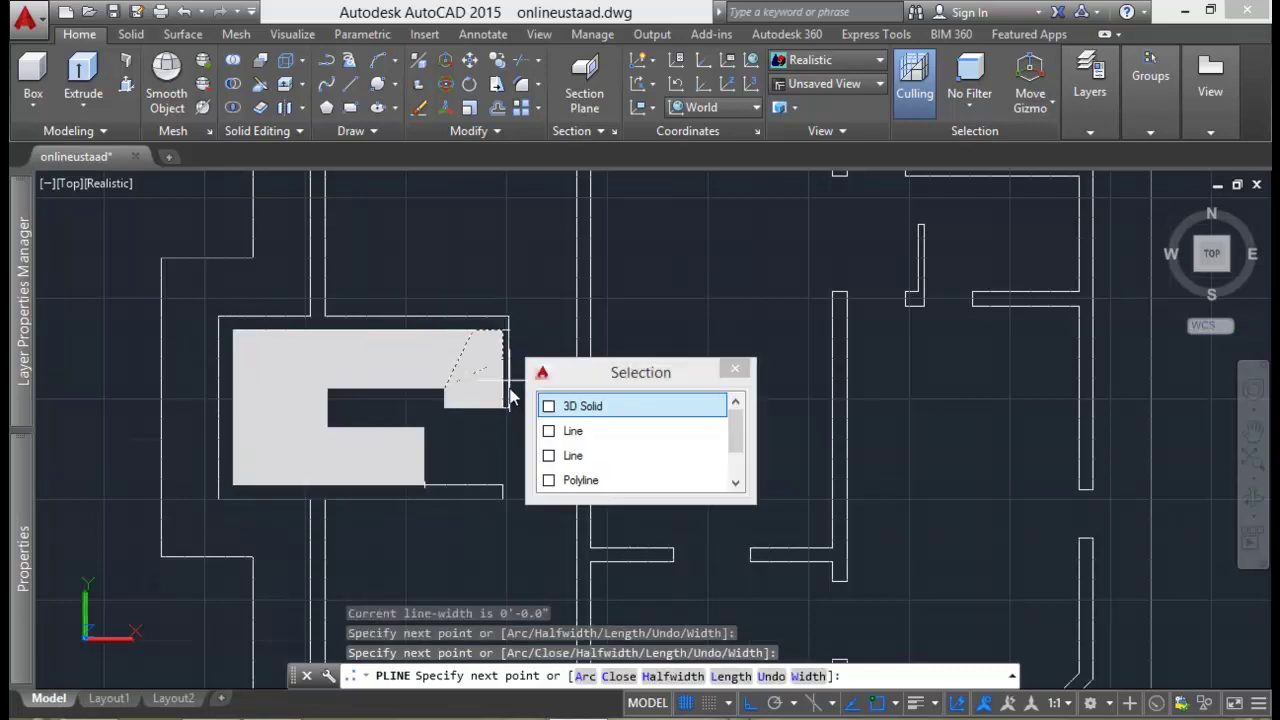
{"action": "left_click", "coordinate": [507, 416]}
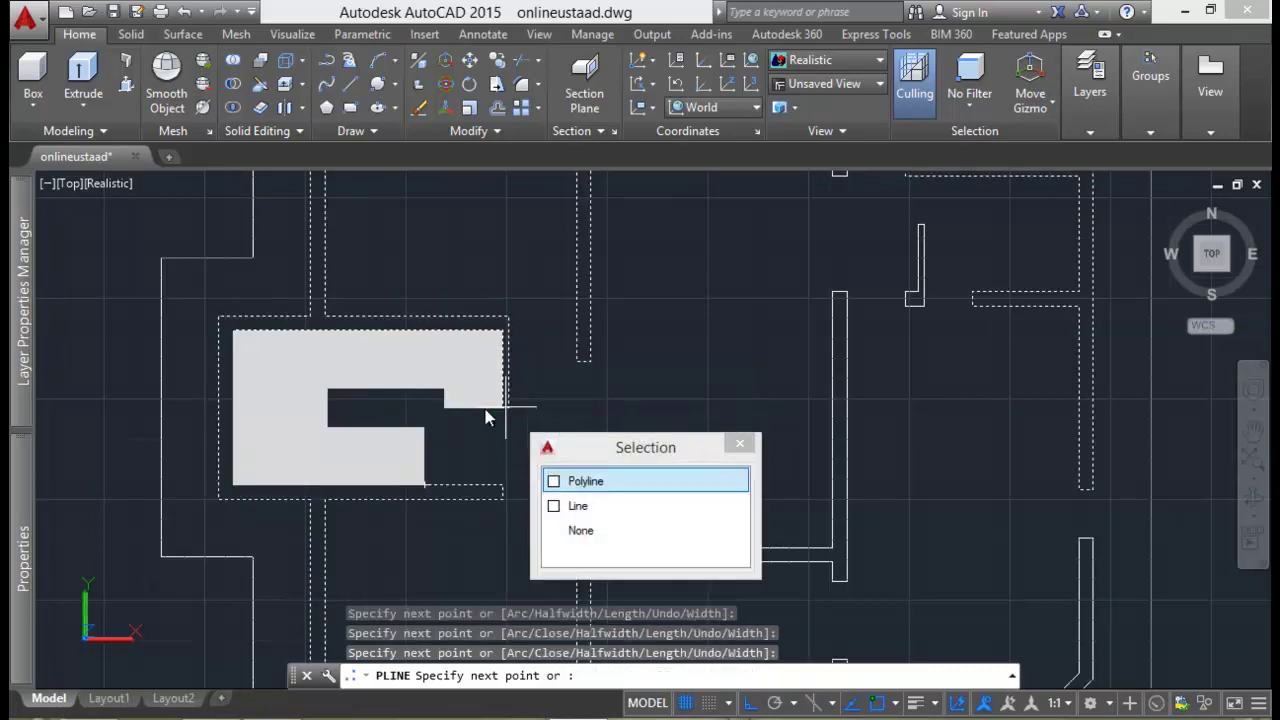
{"action": "left_click", "coordinate": [447, 418]}
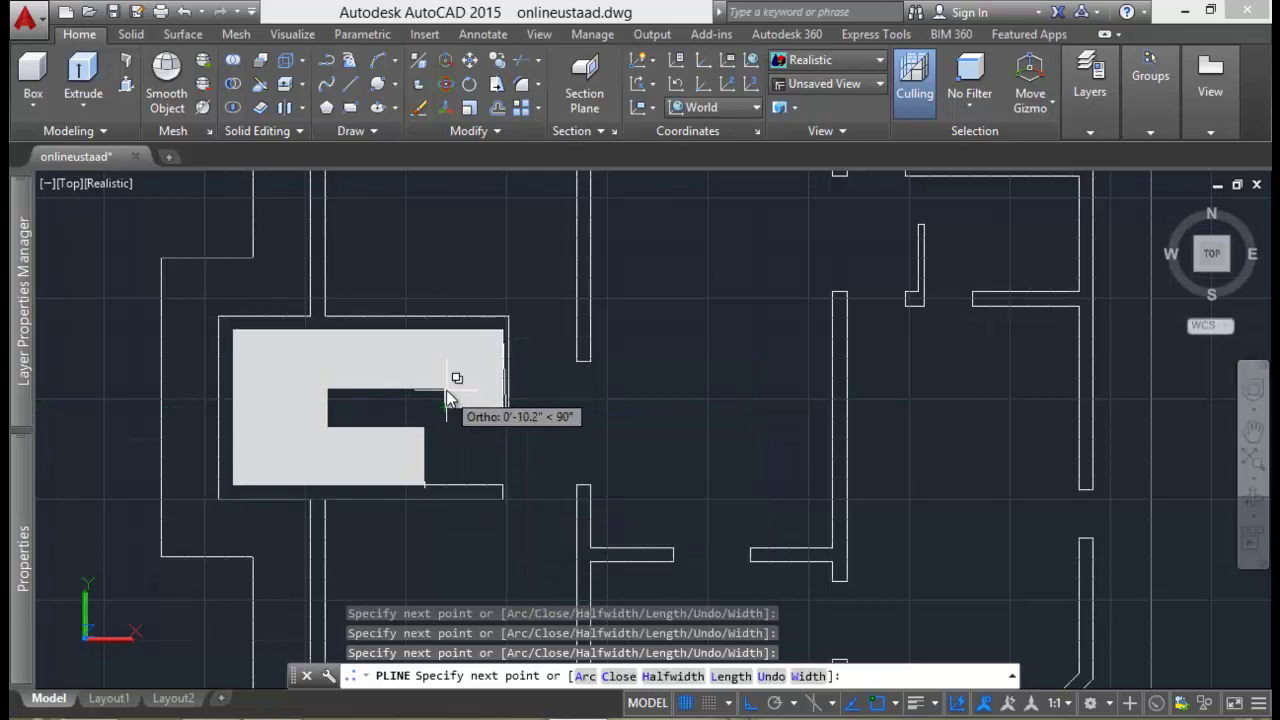
{"action": "left_click", "coordinate": [447, 398]}
{"action": "left_click", "coordinate": [328, 390]}
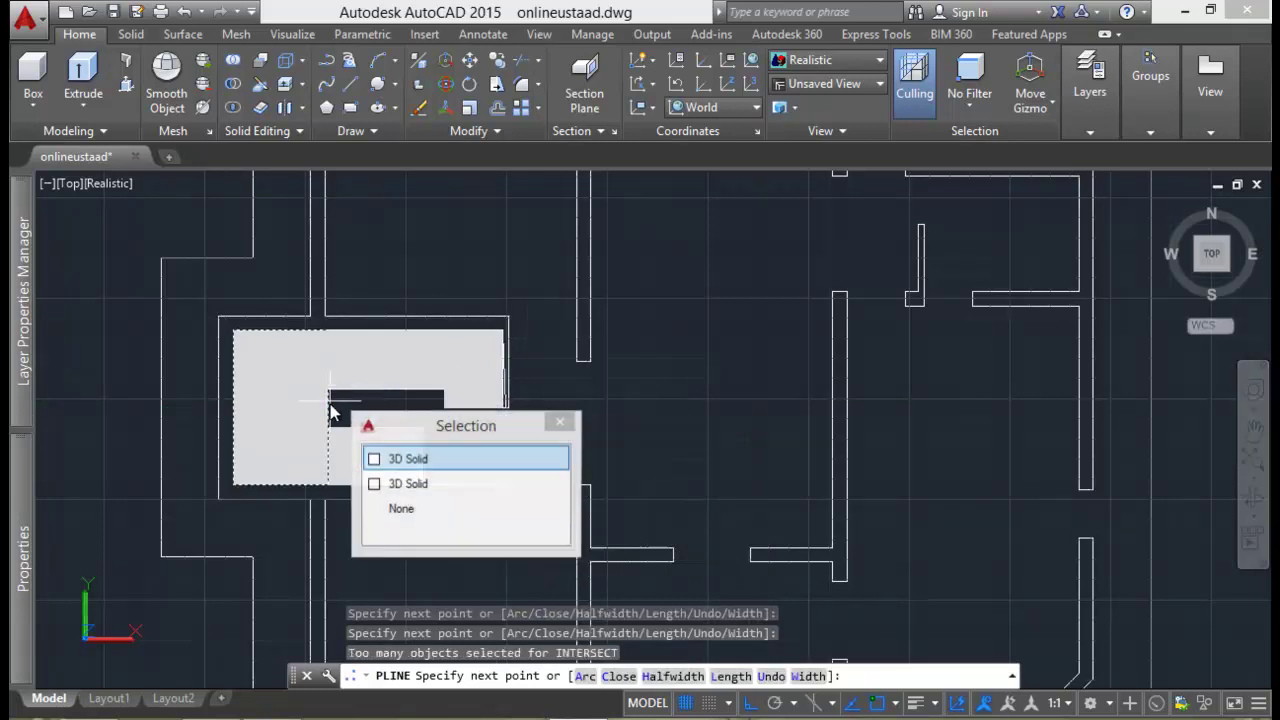
{"action": "left_click", "coordinate": [330, 428]}
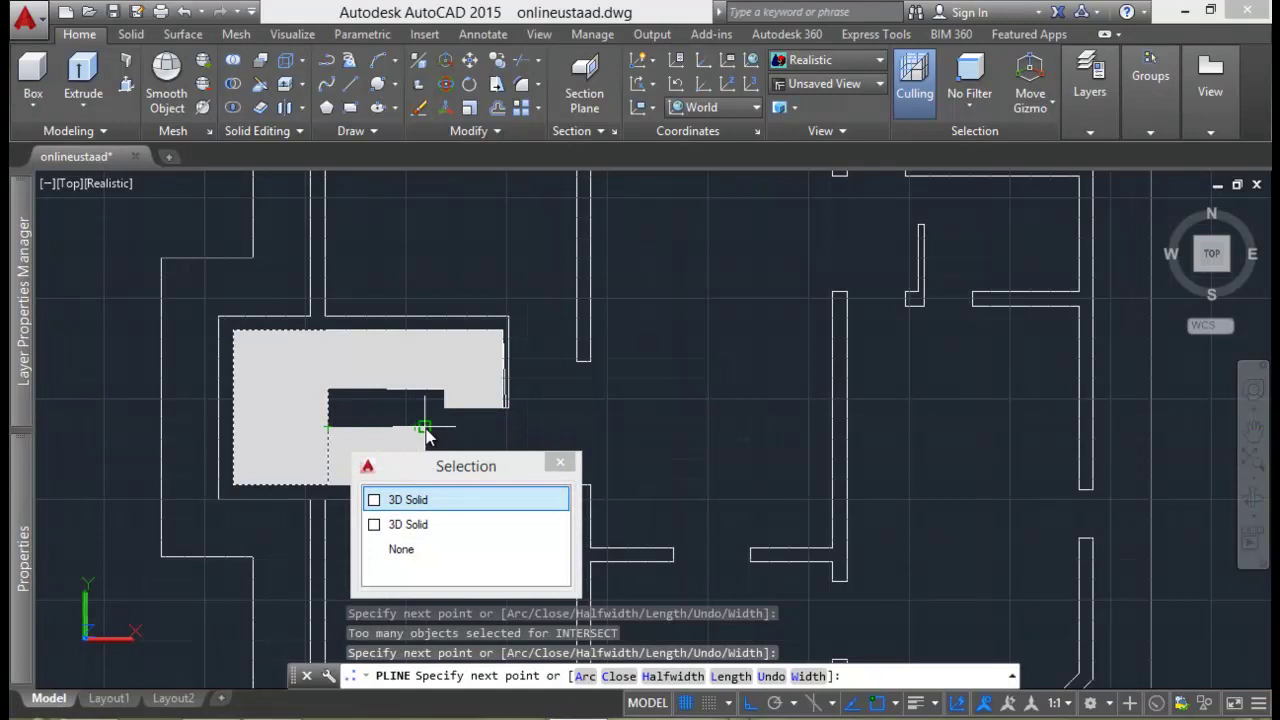
{"action": "left_click", "coordinate": [425, 430]}
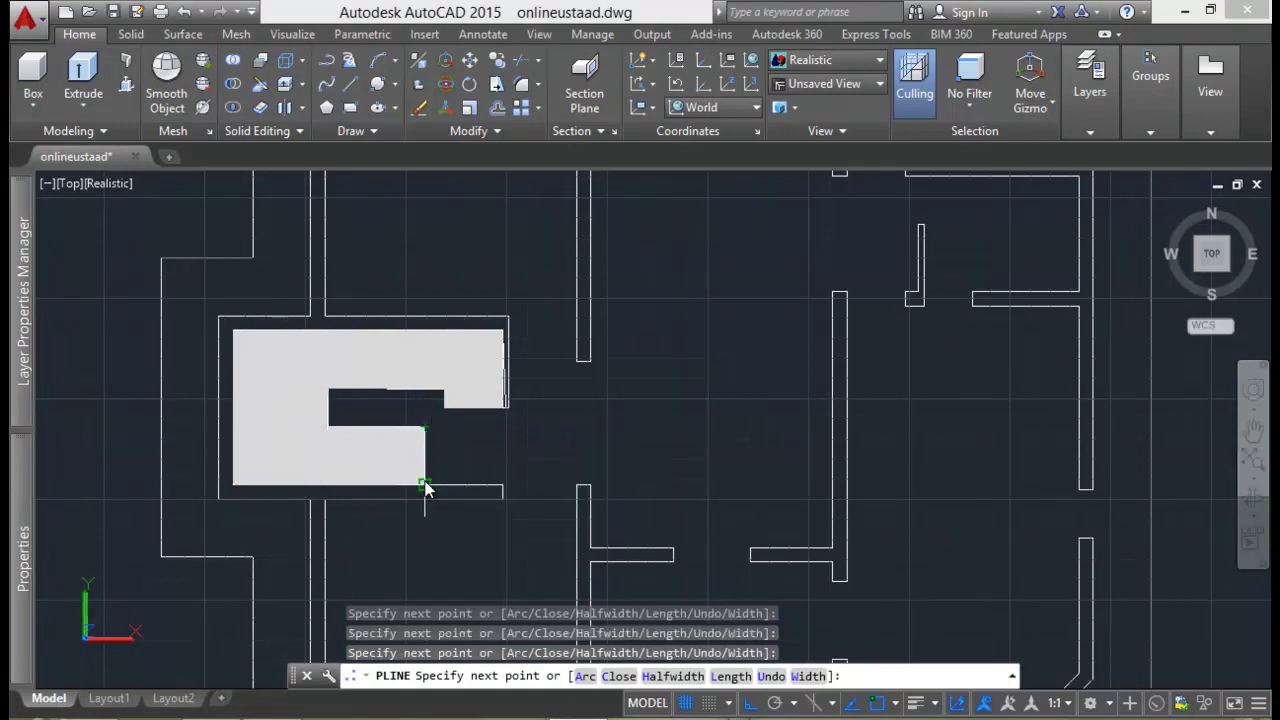
{"action": "key", "text": "Return"}
{"action": "mouse_move", "coordinate": [484, 460]}
{"action": "middle_mouse_down", "text": "shift"}
{"action": "mouse_move", "coordinate": [408, 381]}
{"action": "mouse_move", "coordinate": [500, 386]}
{"action": "middle_mouse_up", "text": "shift"}
{"action": "scroll", "coordinate": [654, 383], "scroll_direction": "up", "scroll_amount": 3}
{"action": "scroll", "coordinate": [640, 372], "scroll_direction": "up", "scroll_amount": 3}
Step: Select the new stair outline and nudge one of its corner grips
{"action": "middle_click_drag", "start_coordinate": [633, 370], "coordinate": [626, 377], "text": "shift"}
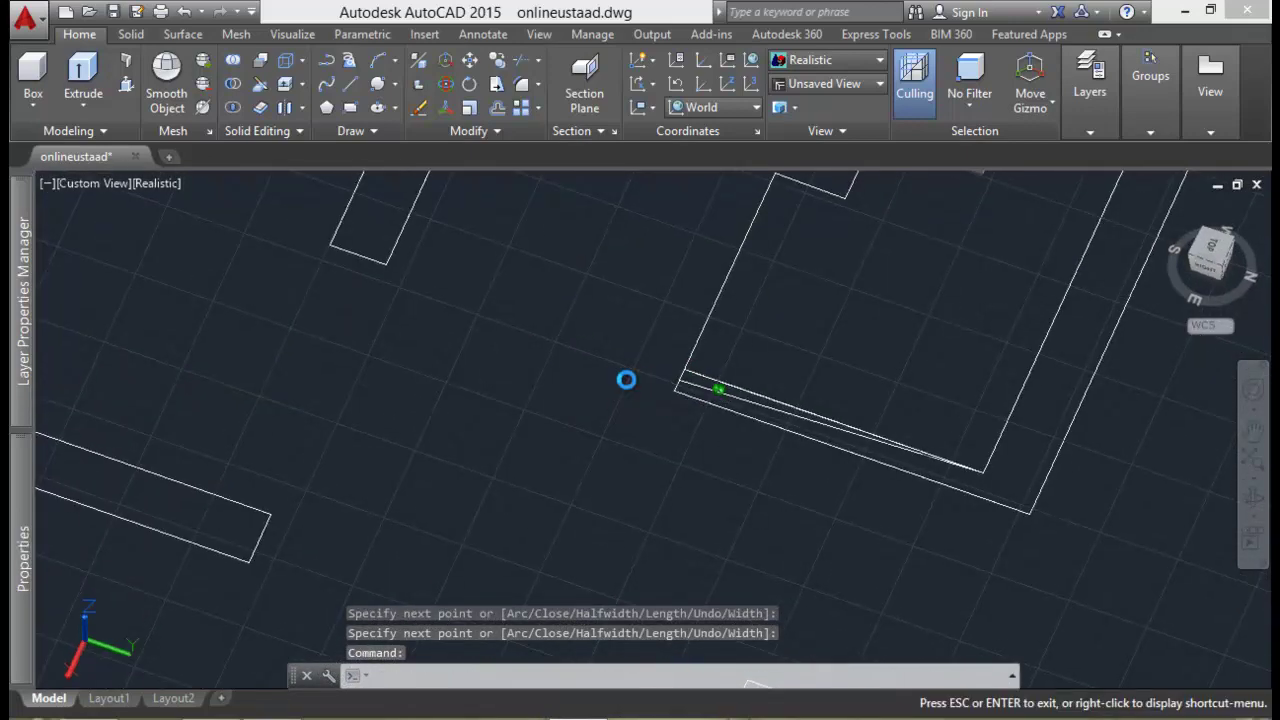
{"action": "left_click", "coordinate": [686, 377]}
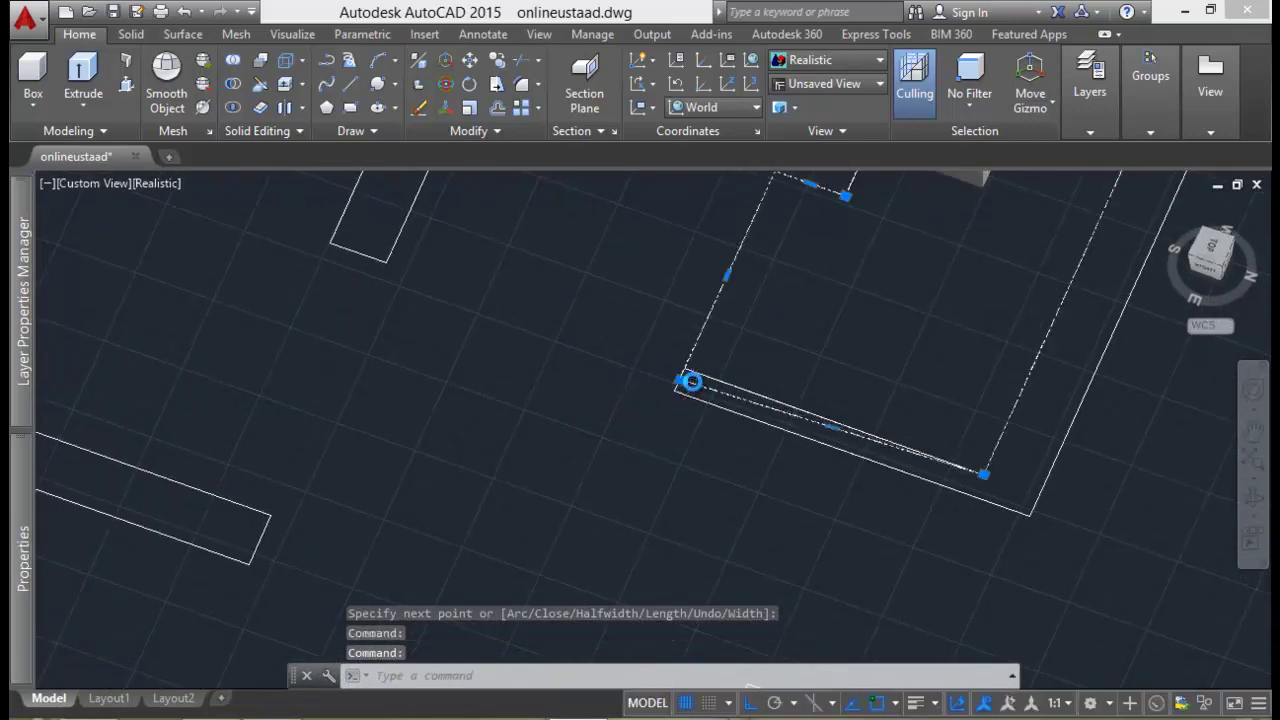
{"action": "left_click", "coordinate": [680, 382]}
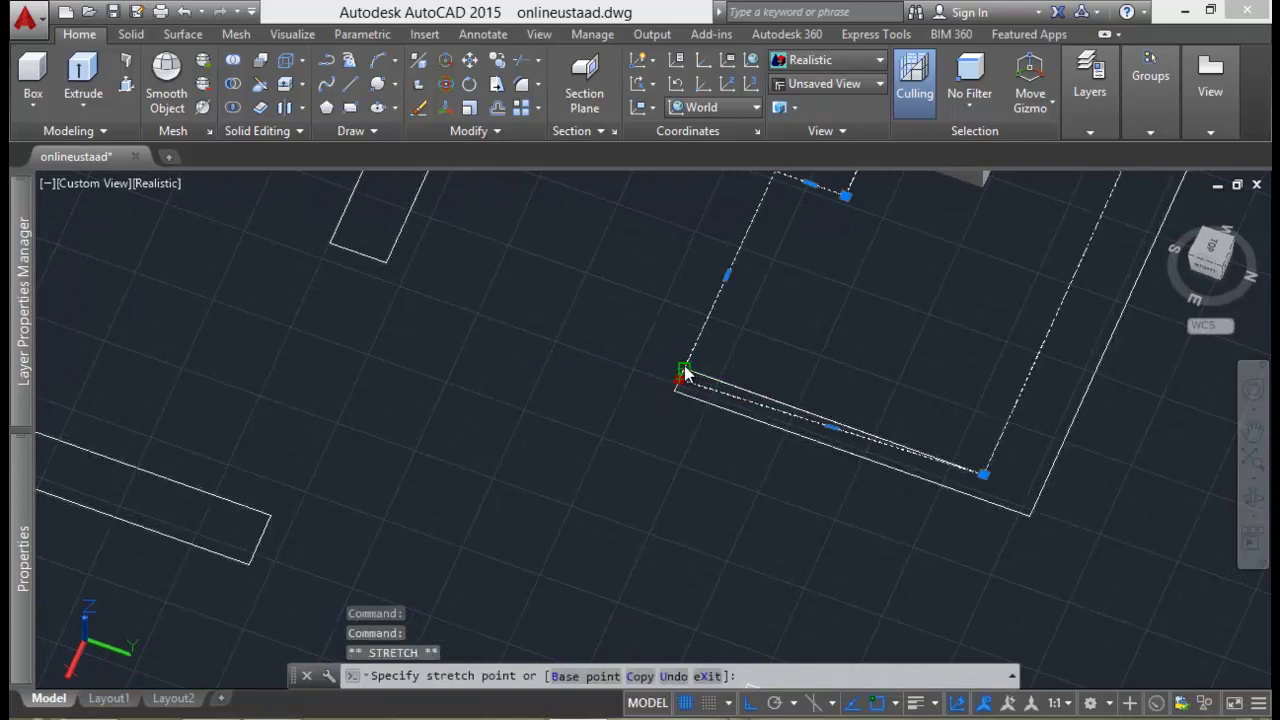
{"action": "left_click", "coordinate": [683, 372]}
{"action": "mouse_move", "coordinate": [571, 366]}
{"action": "middle_mouse_down", "text": "shift"}
{"action": "mouse_move", "coordinate": [518, 353]}
{"action": "mouse_move", "coordinate": [677, 350]}
{"action": "mouse_move", "coordinate": [309, 380]}
{"action": "mouse_move", "coordinate": [506, 383]}
{"action": "mouse_move", "coordinate": [454, 360]}
{"action": "mouse_move", "coordinate": [571, 357]}
{"action": "mouse_move", "coordinate": [457, 394]}
{"action": "mouse_move", "coordinate": [609, 308]}
{"action": "middle_mouse_up", "text": "shift"}
{"action": "key", "text": "Escape"}
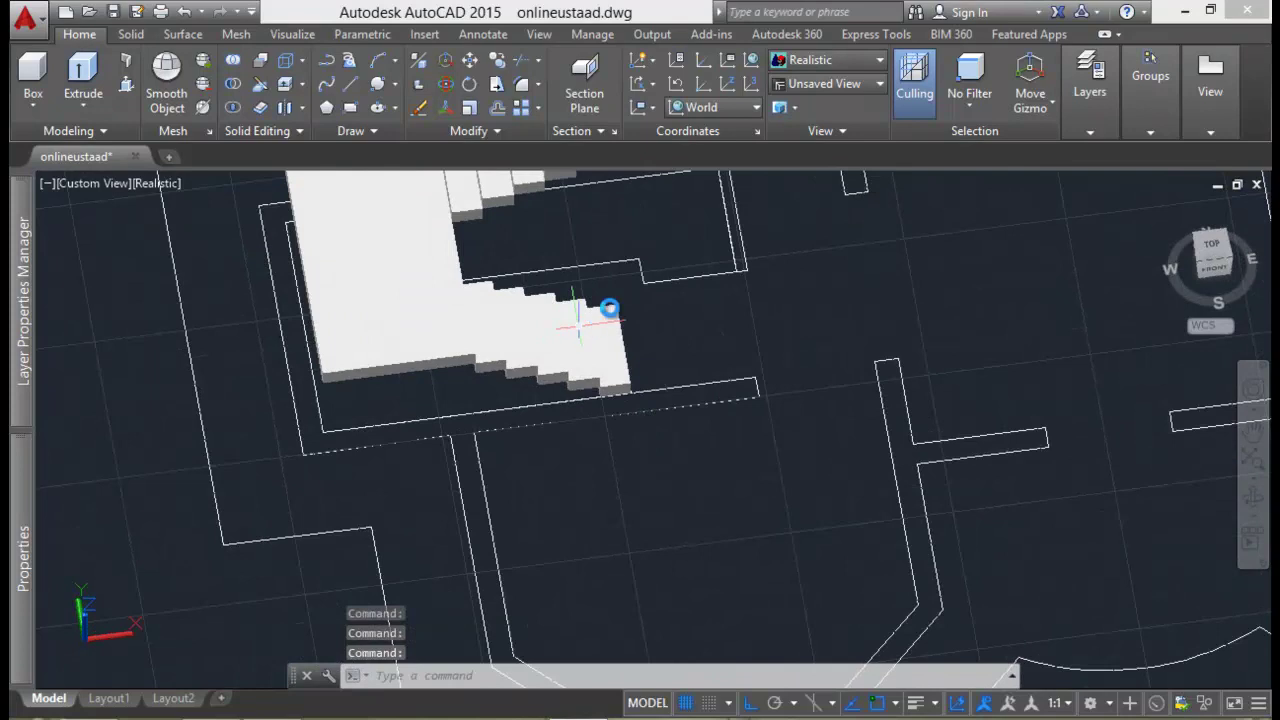
Step: Extrude the stair outline into a 40-high solid and save the drawing
{"action": "left_click", "coordinate": [84, 75]}
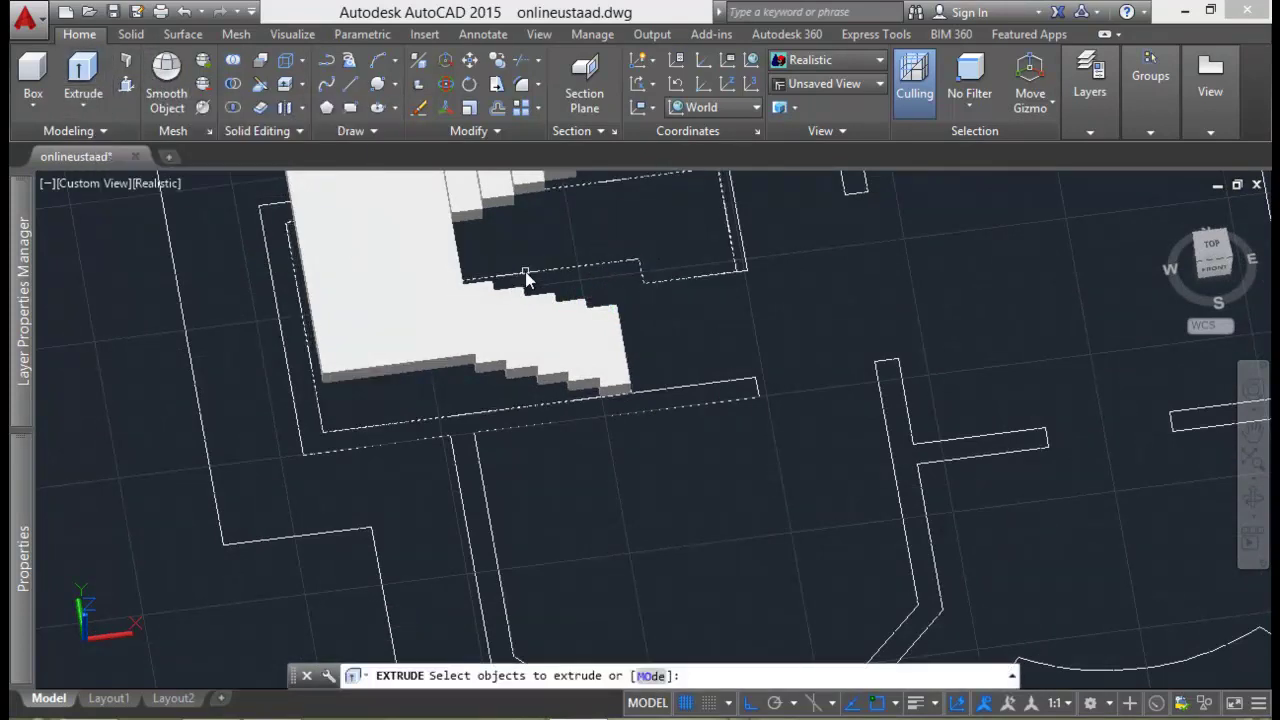
{"action": "left_click", "coordinate": [523, 280]}
{"action": "key", "text": "Return"}
{"action": "mouse_move", "coordinate": [475, 250]}
{"action": "middle_mouse_down"}
{"action": "mouse_move", "coordinate": [483, 283]}
{"action": "mouse_move", "coordinate": [345, 425]}
{"action": "middle_mouse_up"}
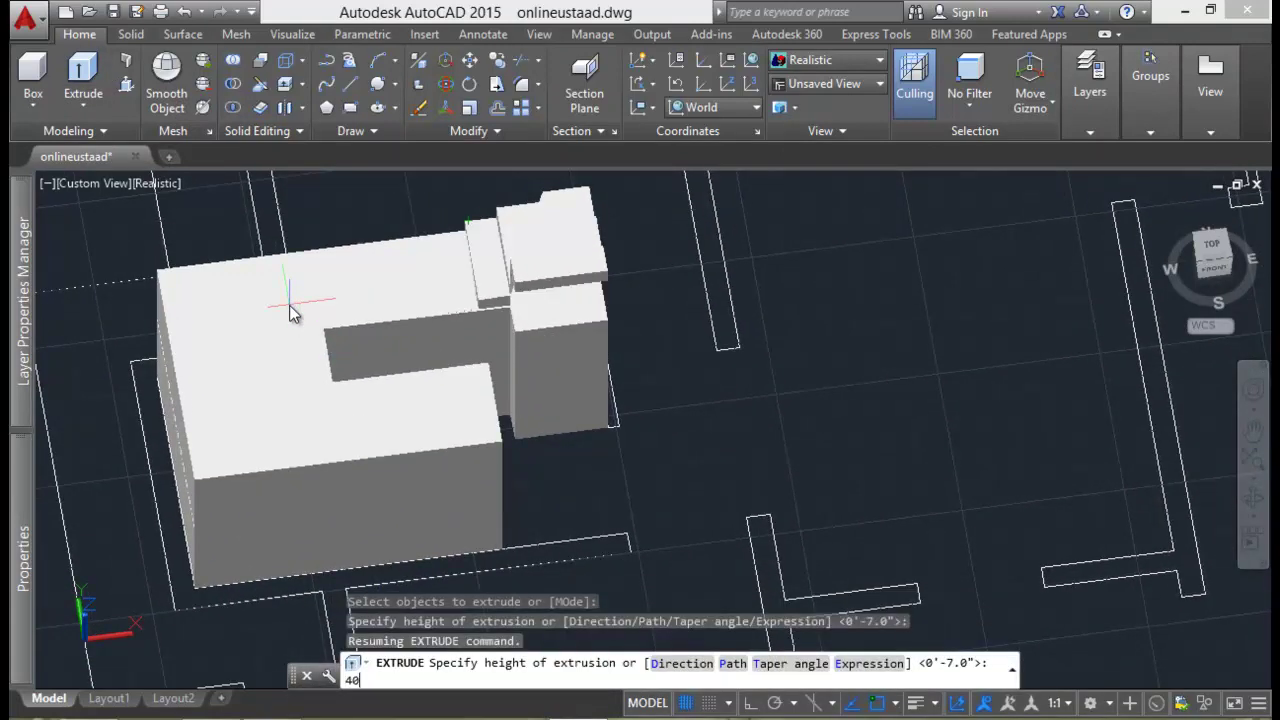
{"action": "type", "text": "40"}
{"action": "key", "text": "Return"}
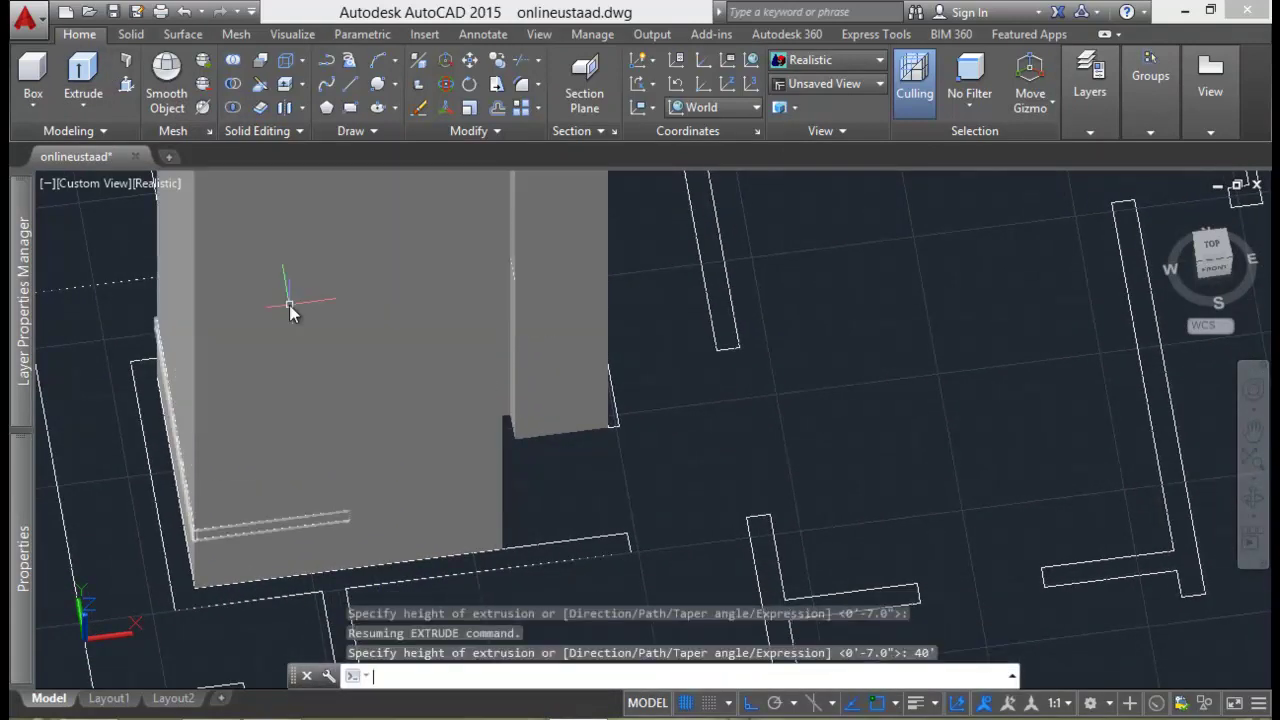
{"action": "scroll", "coordinate": [436, 368], "scroll_direction": "down", "scroll_amount": 8}
{"action": "middle_click_drag", "start_coordinate": [436, 368], "coordinate": [311, 320], "text": "shift"}
{"action": "scroll", "coordinate": [457, 331], "scroll_direction": "up", "scroll_amount": 4}
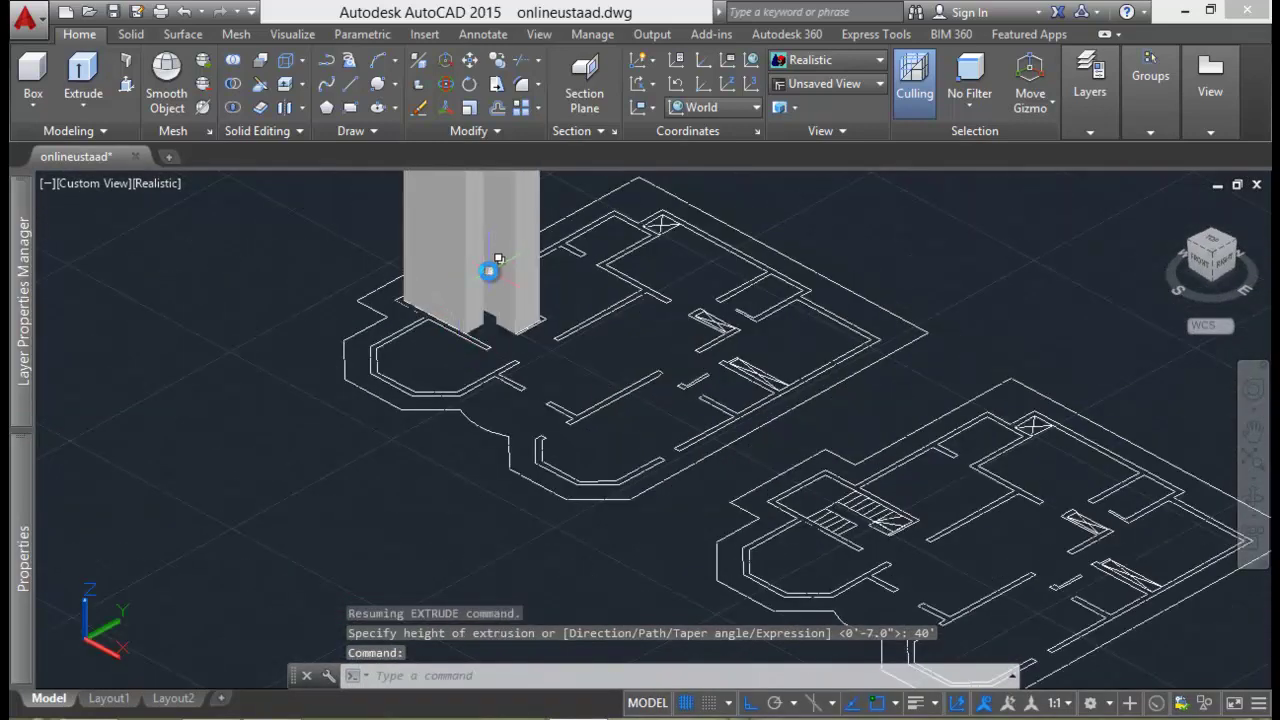
{"action": "scroll", "coordinate": [511, 264], "scroll_direction": "up", "scroll_amount": 2}
{"action": "scroll", "coordinate": [502, 272], "scroll_direction": "down", "scroll_amount": 1}
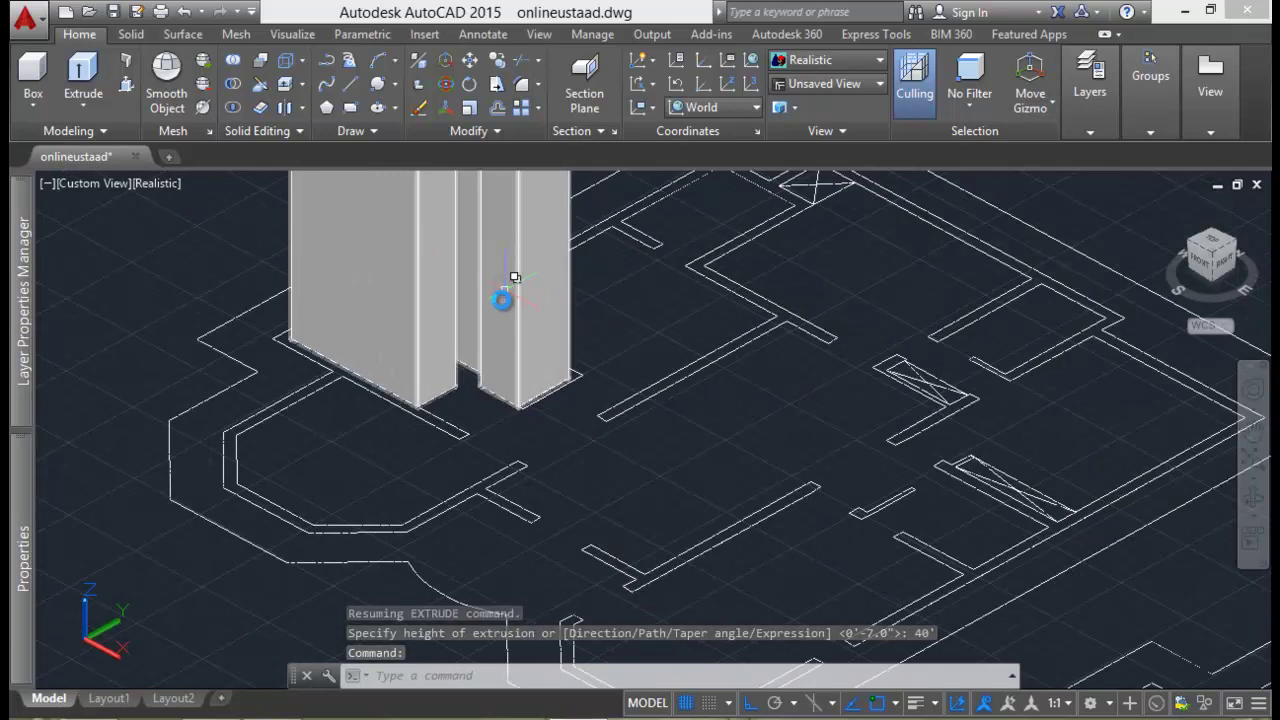
{"action": "key", "text": "ctrl+s"}
{"action": "scroll", "coordinate": [829, 393], "scroll_direction": "down", "scroll_amount": 2}
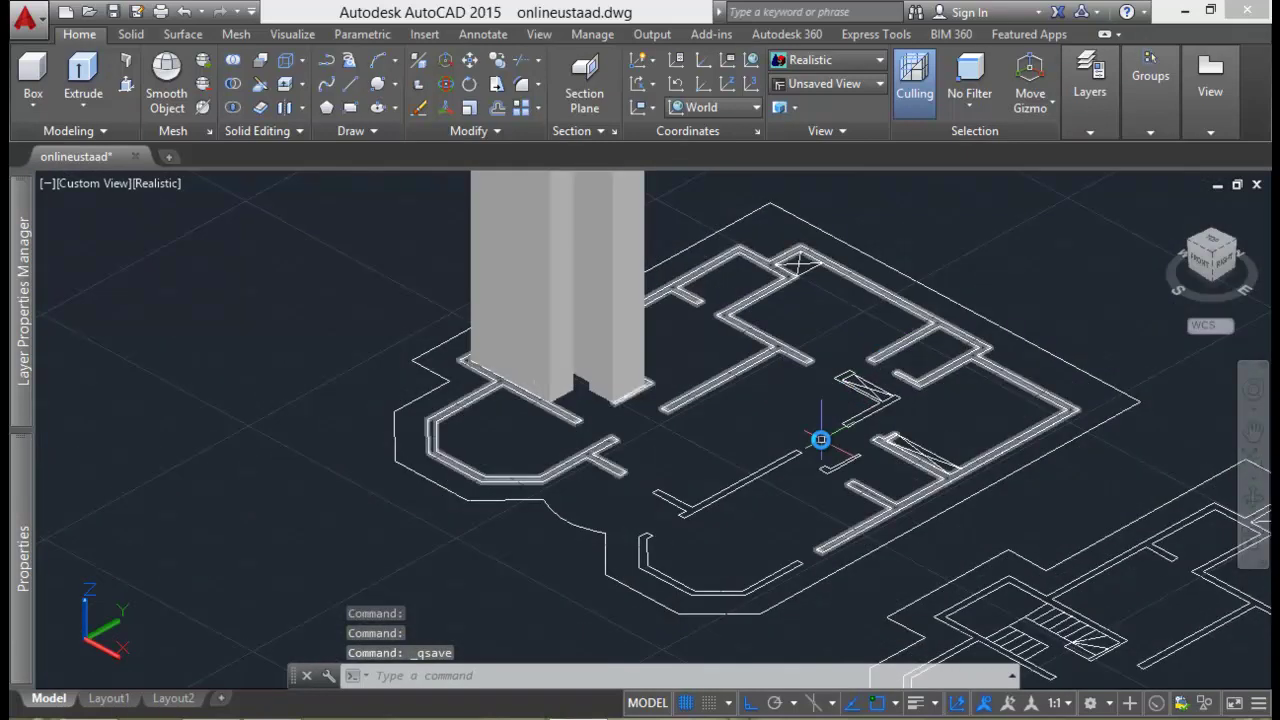
{"action": "mouse_move", "coordinate": [23, 300]}
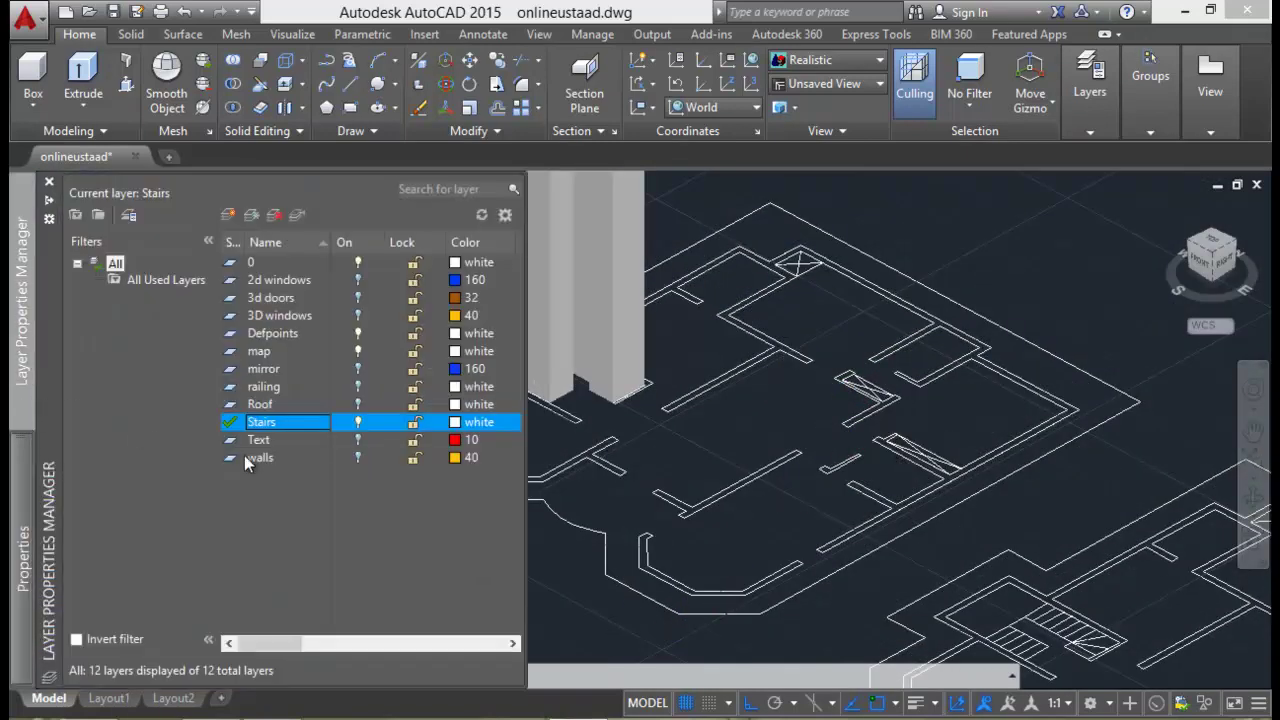
Step: Switch the Roof layer's lightbulb on so the grey slab reappears over the stair solid
{"action": "left_click", "coordinate": [233, 403]}
{"action": "left_click", "coordinate": [356, 404]}
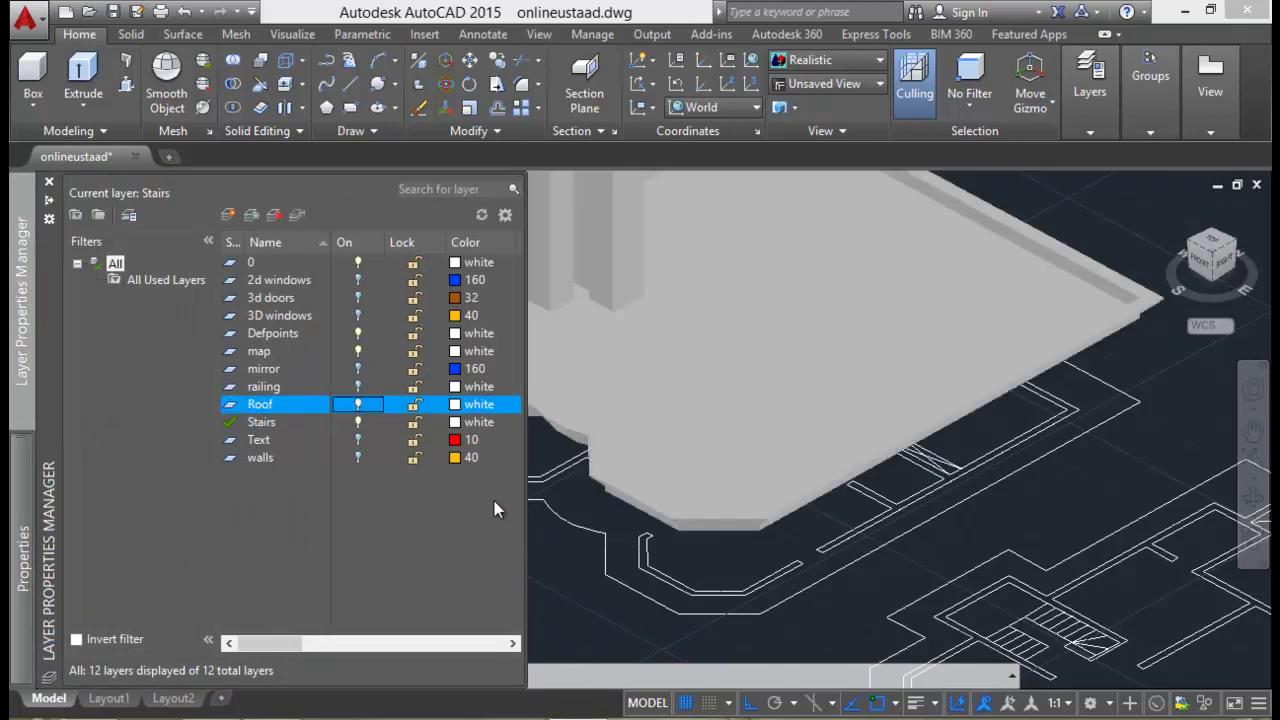
{"action": "left_click", "coordinate": [550, 605]}
{"action": "left_click", "coordinate": [375, 590]}
{"action": "mouse_move", "coordinate": [455, 582]}
{"action": "middle_mouse_down", "text": "shift"}
{"action": "mouse_move", "coordinate": [520, 537]}
{"action": "mouse_move", "coordinate": [557, 534]}
{"action": "mouse_move", "coordinate": [541, 488]}
{"action": "middle_mouse_up", "text": "shift"}
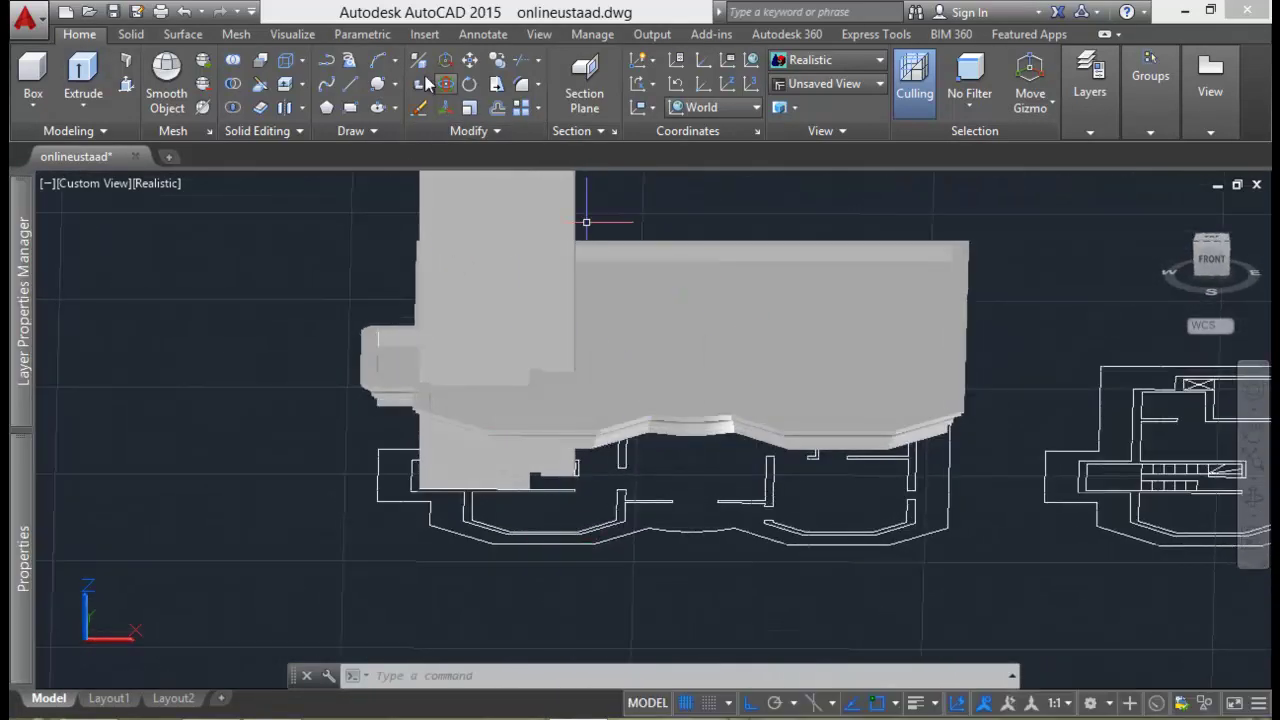
Step: Subtract the tall stair solid from the roof slab to open a stairwell, then save
{"action": "left_click", "coordinate": [233, 85]}
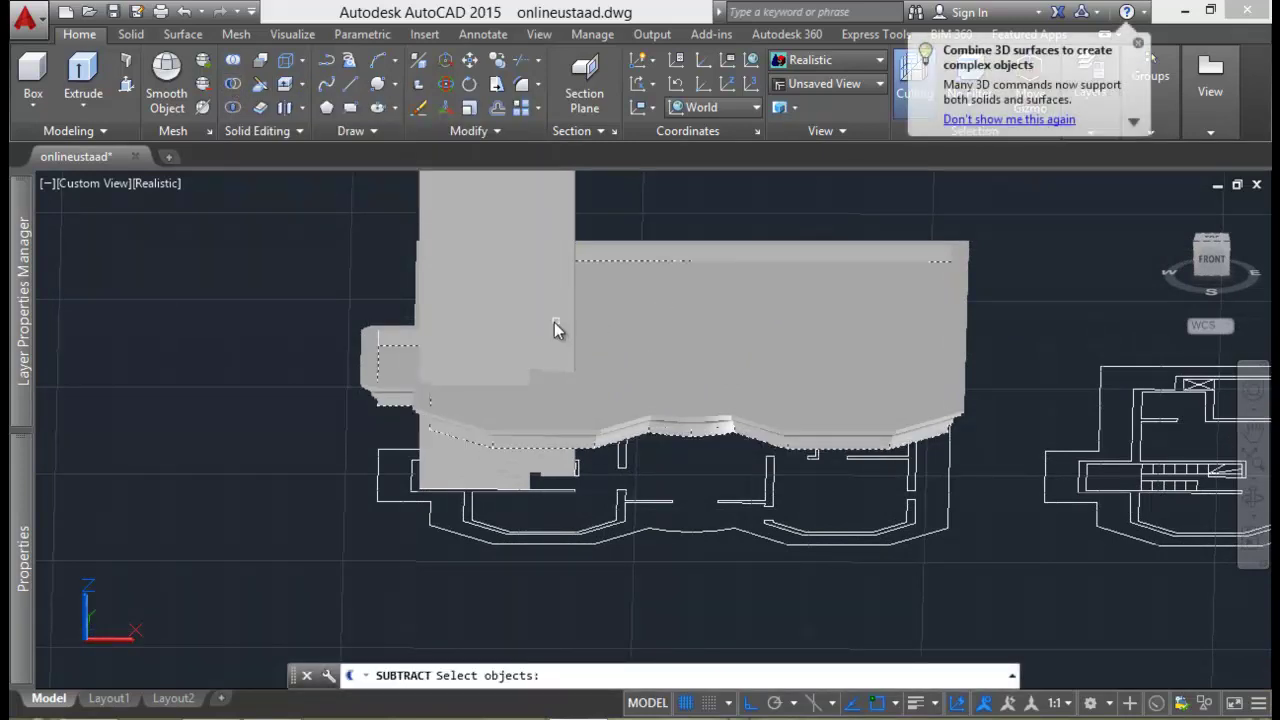
{"action": "left_click", "coordinate": [482, 316]}
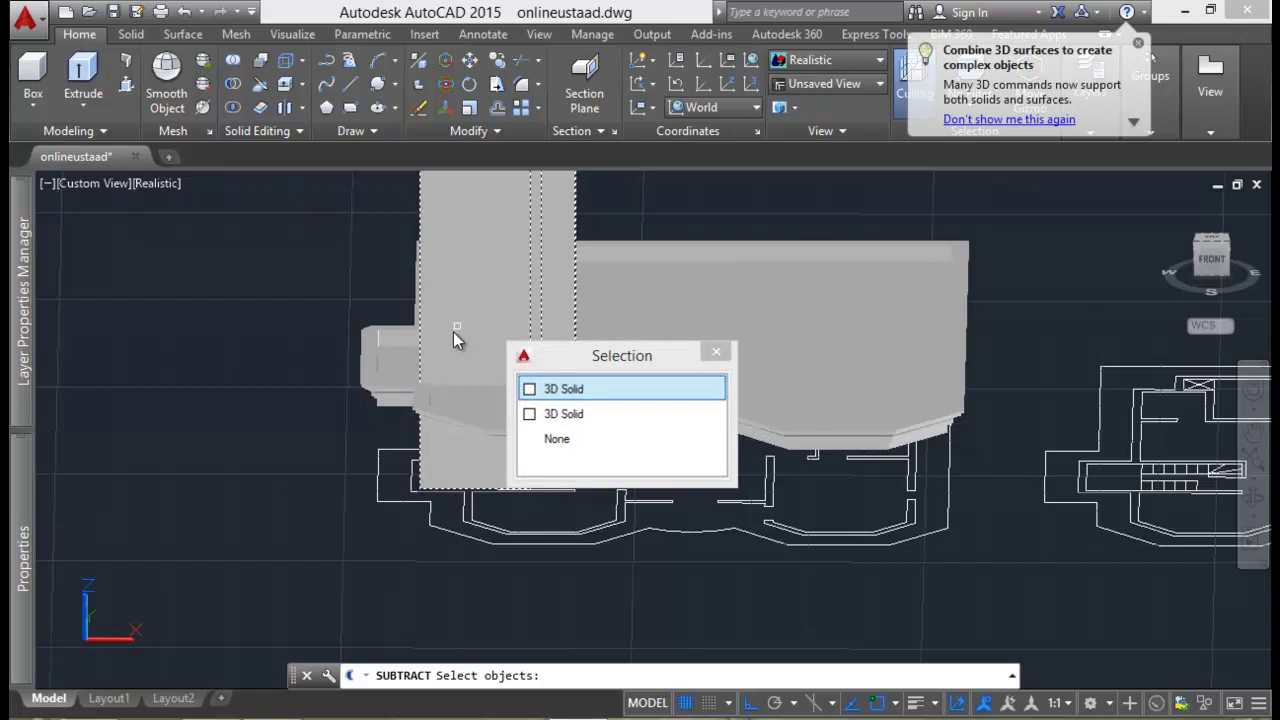
{"action": "key", "text": "Return"}
{"action": "key", "text": "Return"}
{"action": "mouse_move", "coordinate": [478, 363]}
{"action": "middle_mouse_down", "text": "shift"}
{"action": "mouse_move", "coordinate": [376, 398]}
{"action": "mouse_move", "coordinate": [411, 352]}
{"action": "mouse_move", "coordinate": [176, 395]}
{"action": "middle_mouse_up", "text": "shift"}
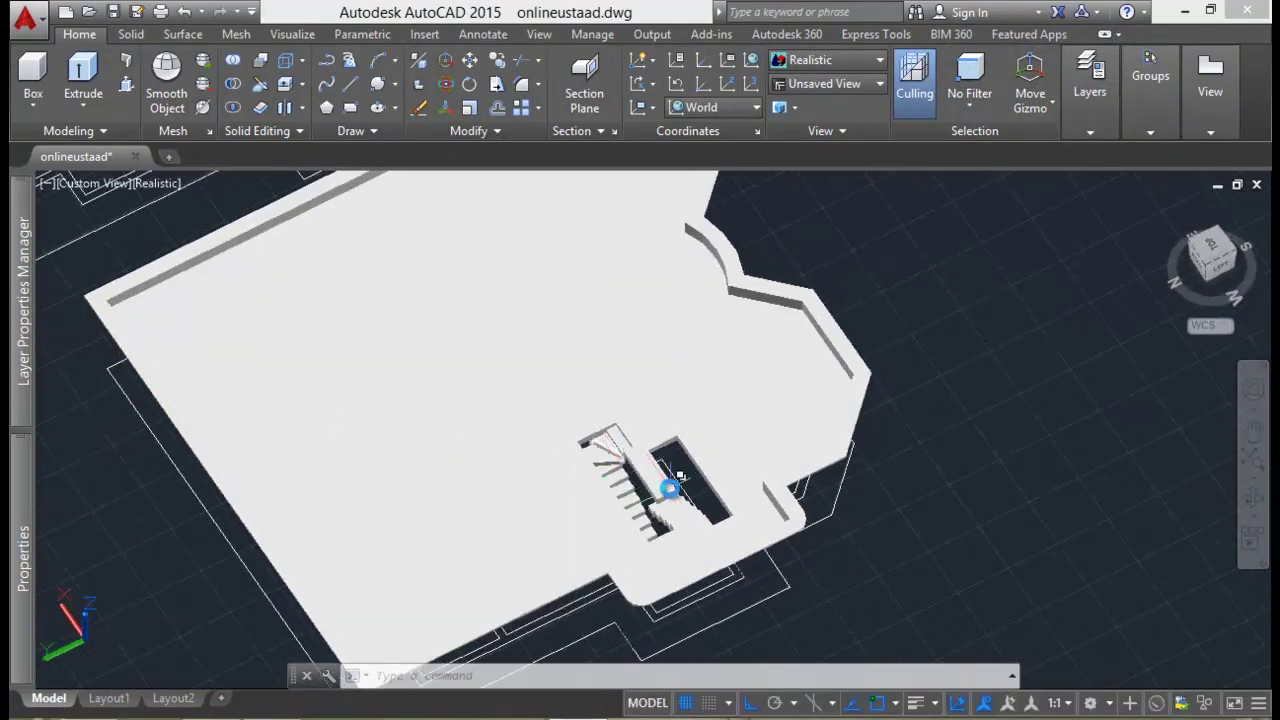
{"action": "mouse_move", "coordinate": [679, 475]}
{"action": "middle_mouse_down", "text": "shift"}
{"action": "mouse_move", "coordinate": [454, 441]}
{"action": "mouse_move", "coordinate": [615, 467]}
{"action": "mouse_move", "coordinate": [646, 577]}
{"action": "middle_mouse_up", "text": "shift"}
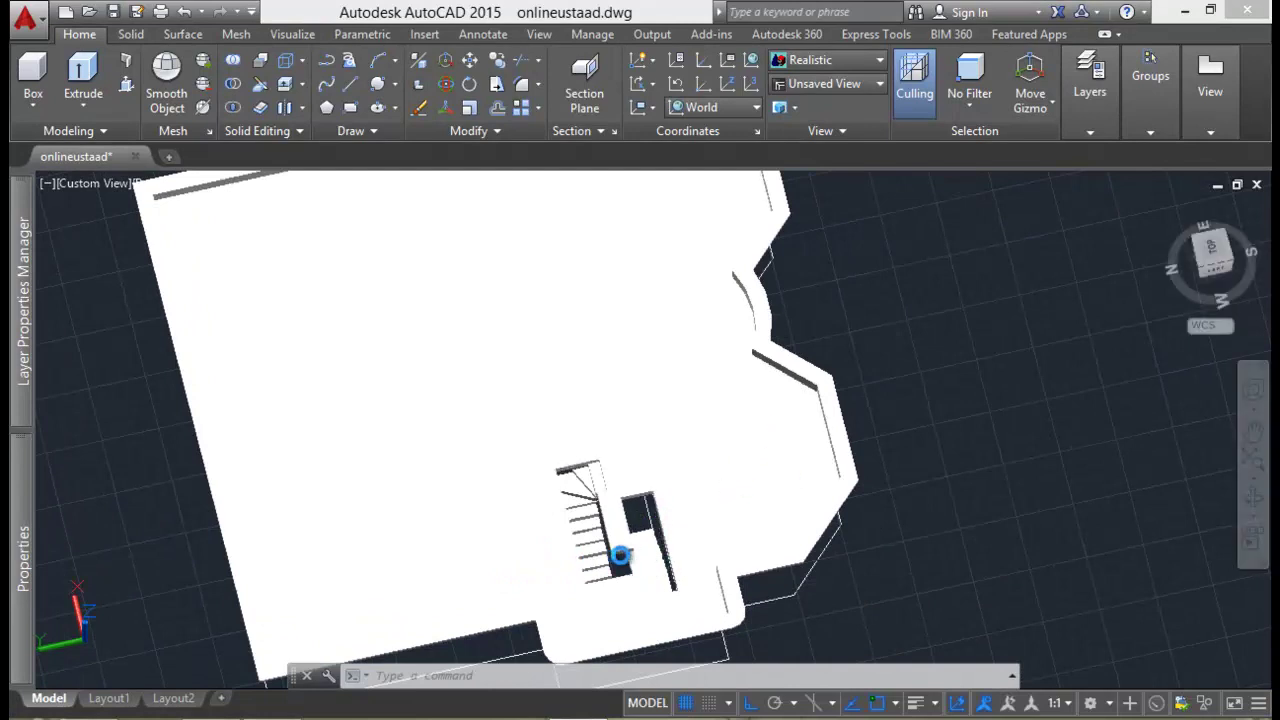
{"action": "scroll", "coordinate": [620, 556], "scroll_direction": "up", "scroll_amount": 2}
{"action": "scroll", "coordinate": [650, 540], "scroll_direction": "up", "scroll_amount": 2}
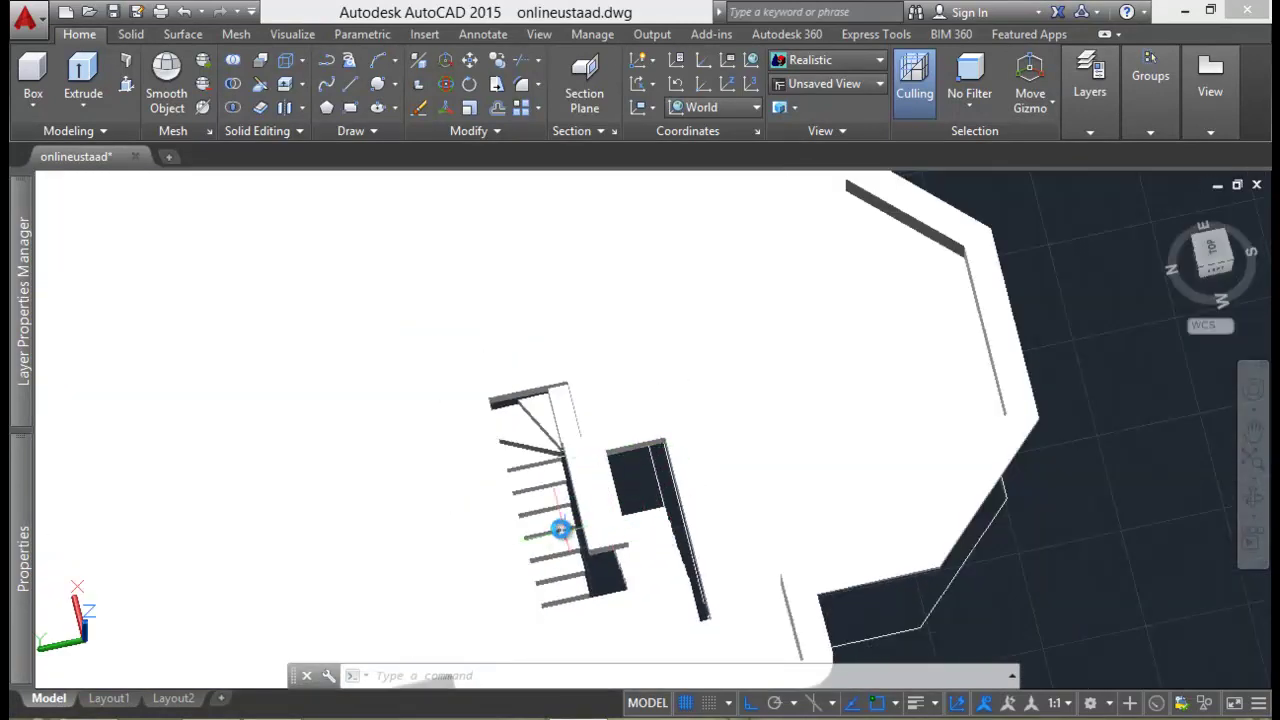
{"action": "mouse_move", "coordinate": [557, 507]}
{"action": "middle_mouse_down", "text": "shift"}
{"action": "mouse_move", "coordinate": [679, 456]}
{"action": "mouse_move", "coordinate": [737, 456]}
{"action": "mouse_move", "coordinate": [428, 434]}
{"action": "mouse_move", "coordinate": [349, 383]}
{"action": "mouse_move", "coordinate": [349, 351]}
{"action": "mouse_move", "coordinate": [431, 363]}
{"action": "mouse_move", "coordinate": [424, 392]}
{"action": "middle_mouse_up", "text": "shift"}
{"action": "key", "text": "ctrl+s"}
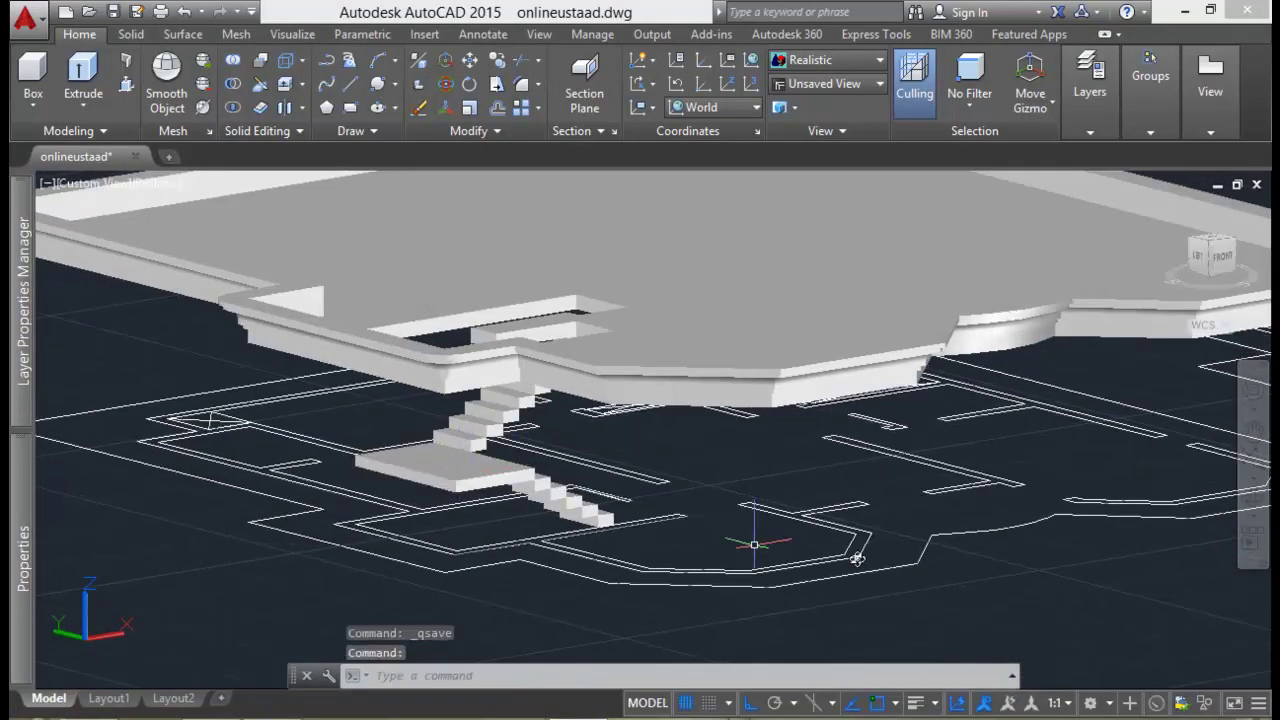
Step: Change the Stairs layer colour to index colour 13 (red)
{"action": "left_click", "coordinate": [1089, 80]}
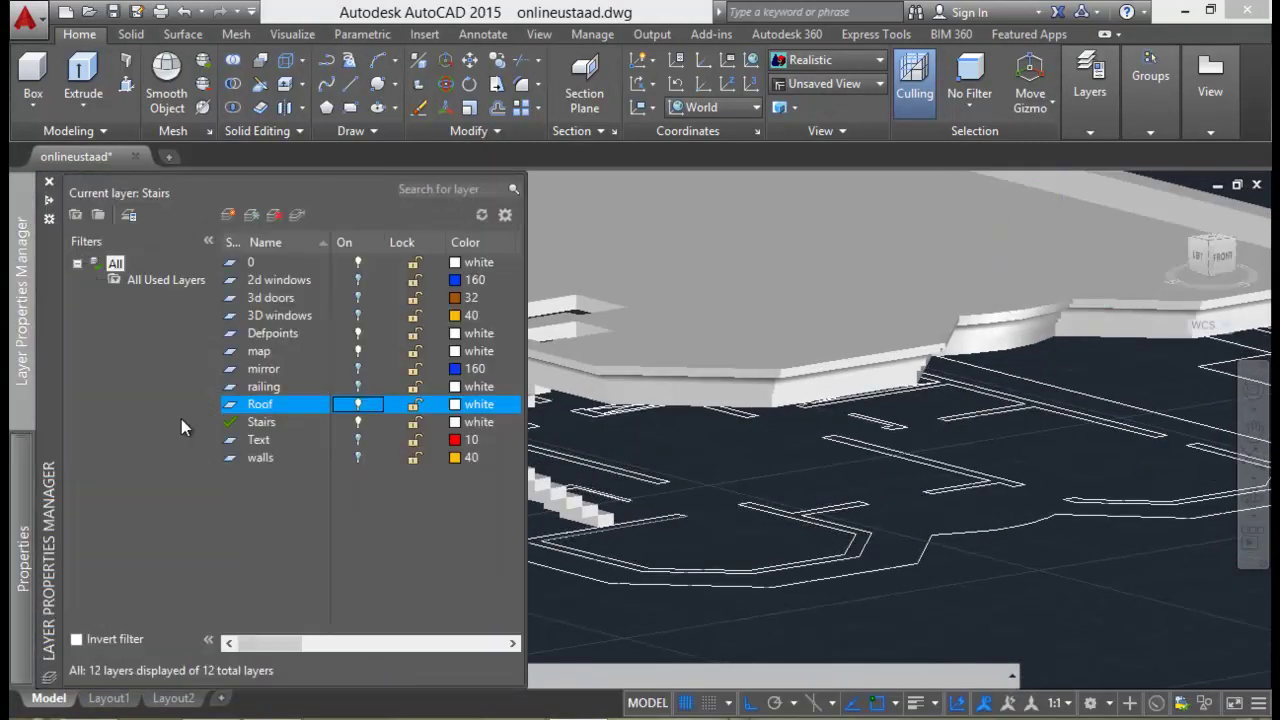
{"action": "left_click", "coordinate": [465, 423]}
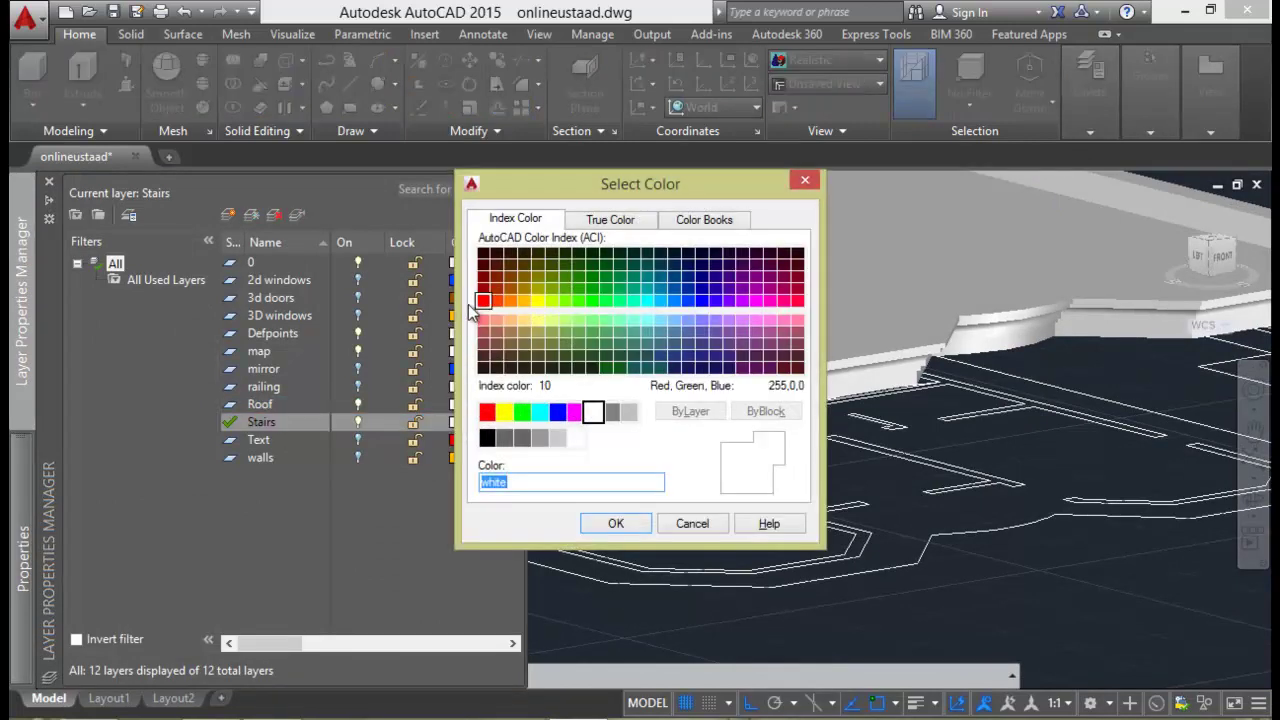
{"action": "left_click", "coordinate": [484, 334]}
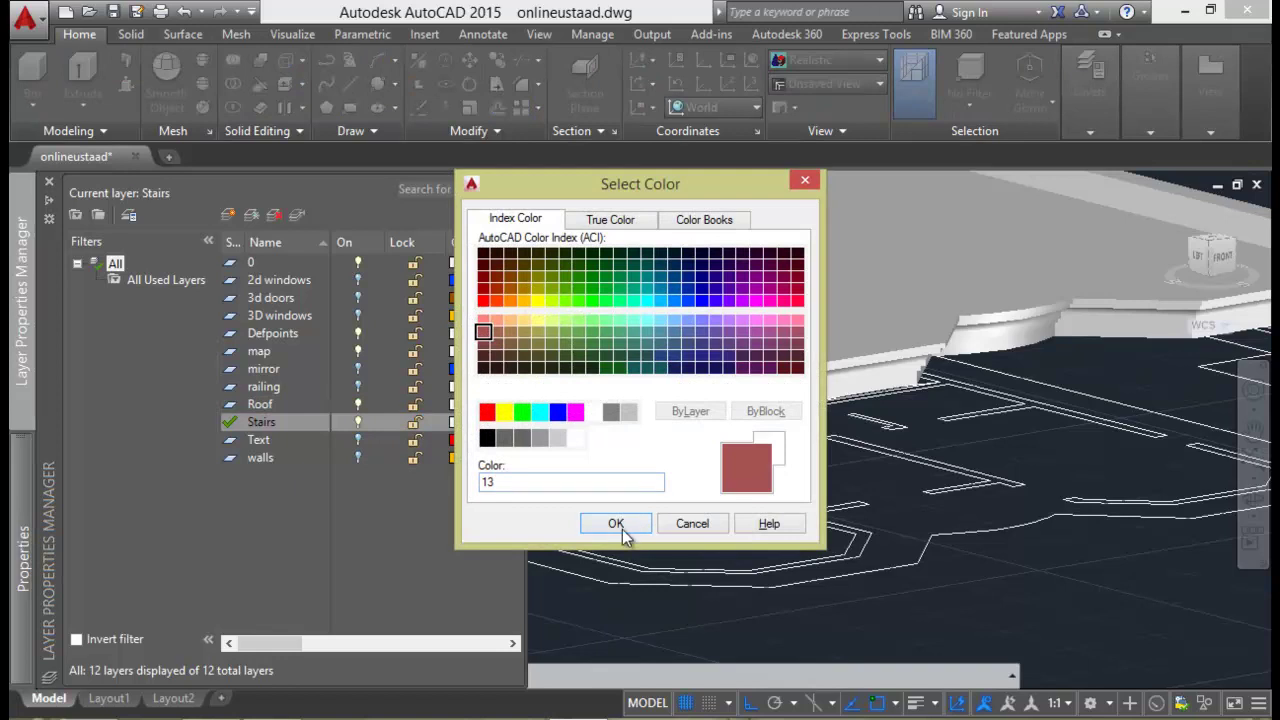
{"action": "left_click", "coordinate": [620, 530]}
{"action": "mouse_move", "coordinate": [459, 568]}
{"action": "middle_mouse_down", "text": "shift"}
{"action": "mouse_move", "coordinate": [430, 494]}
{"action": "mouse_move", "coordinate": [691, 440]}
{"action": "mouse_move", "coordinate": [729, 420]}
{"action": "mouse_move", "coordinate": [677, 354]}
{"action": "mouse_move", "coordinate": [686, 346]}
{"action": "mouse_move", "coordinate": [689, 369]}
{"action": "middle_mouse_up", "text": "shift"}
Step: Zoom and orbit to a low side view of the red stairs beneath the roof opening
{"action": "scroll", "coordinate": [678, 355], "scroll_direction": "up", "scroll_amount": 5}
{"action": "scroll", "coordinate": [843, 414], "scroll_direction": "up", "scroll_amount": 2}
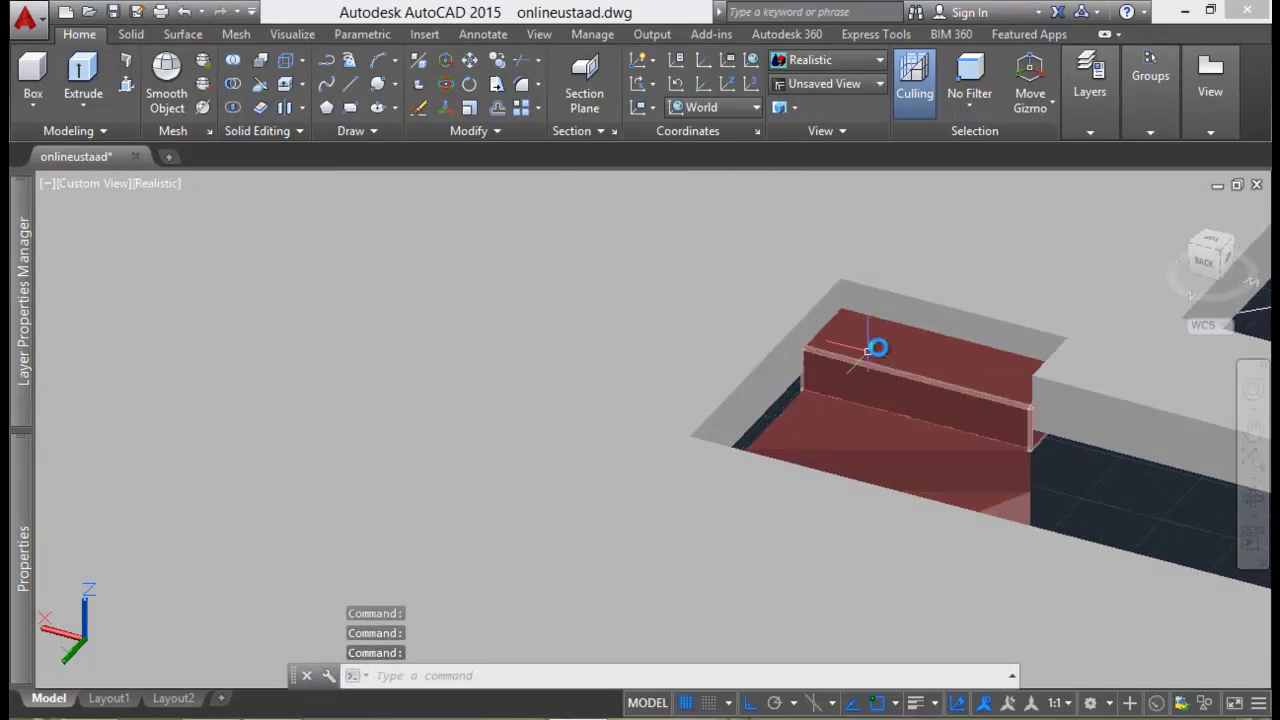
{"action": "scroll", "coordinate": [842, 343], "scroll_direction": "down", "scroll_amount": 2}
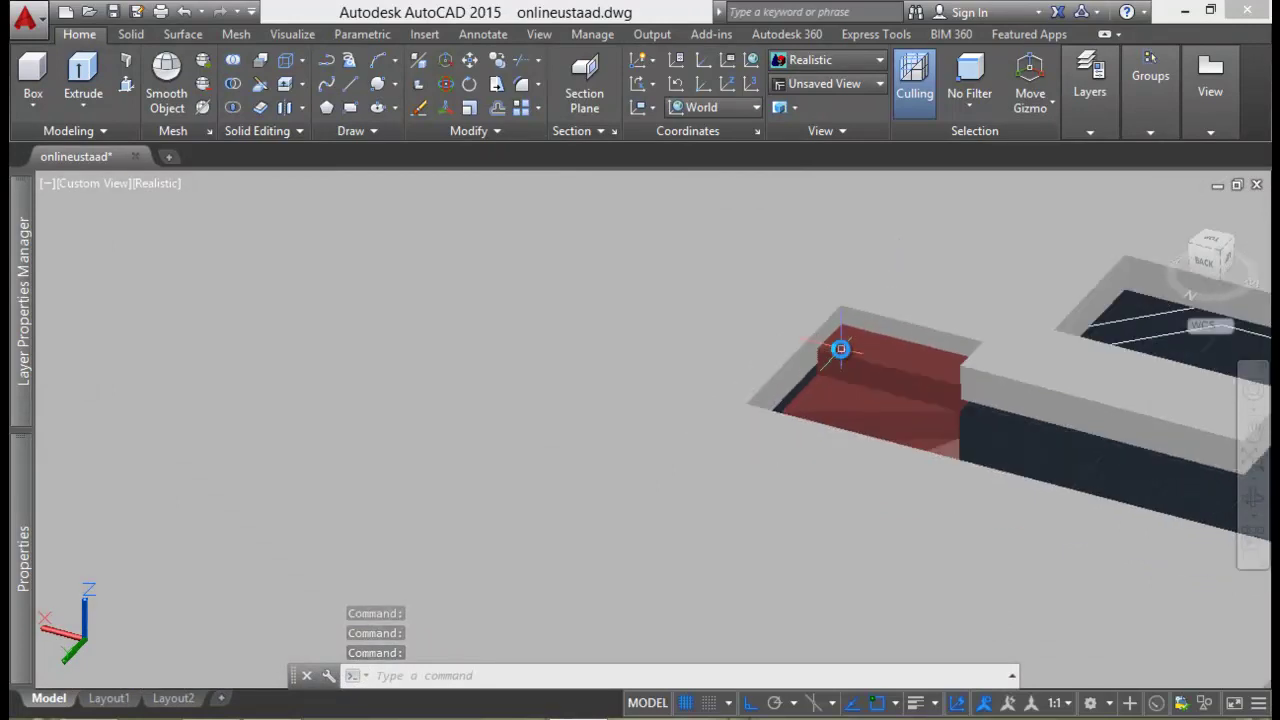
{"action": "scroll", "coordinate": [757, 445], "scroll_direction": "down", "scroll_amount": 2}
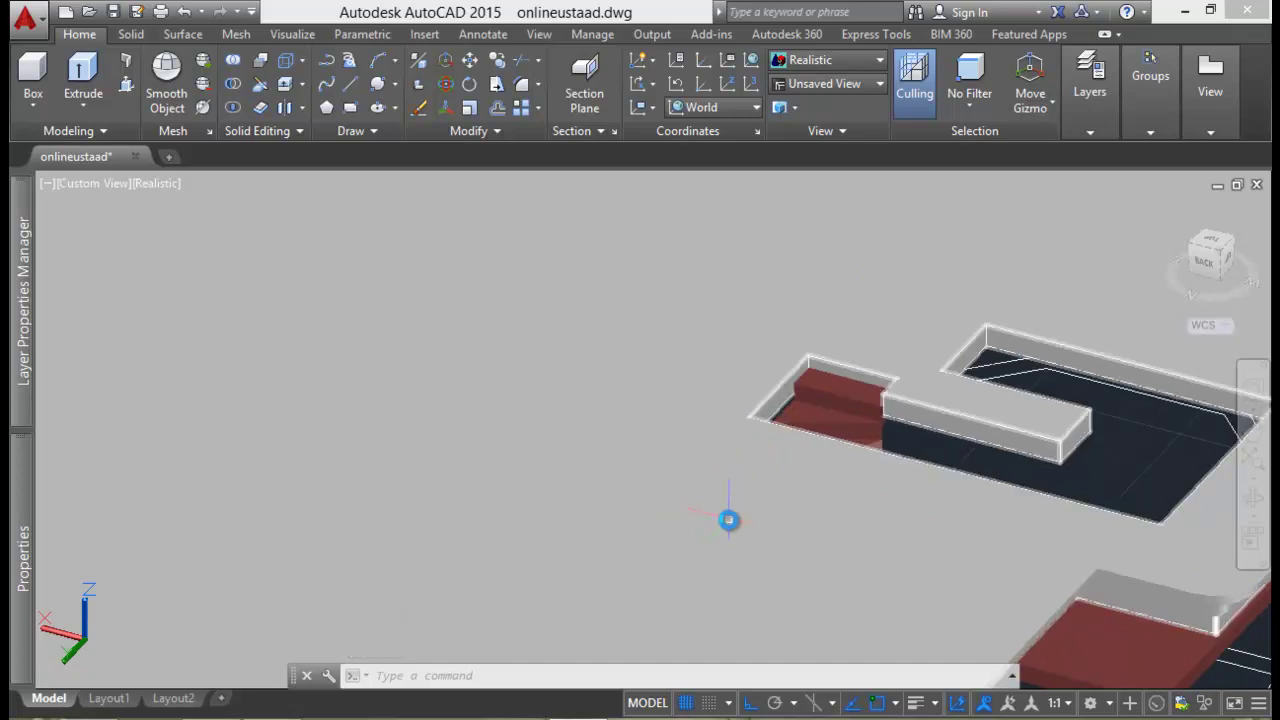
{"action": "mouse_move", "coordinate": [907, 551]}
{"action": "middle_mouse_down", "text": "shift"}
{"action": "mouse_move", "coordinate": [755, 474]}
{"action": "mouse_move", "coordinate": [621, 487]}
{"action": "middle_mouse_up", "text": "shift"}
{"action": "scroll", "coordinate": [621, 487], "scroll_direction": "down", "scroll_amount": 2}
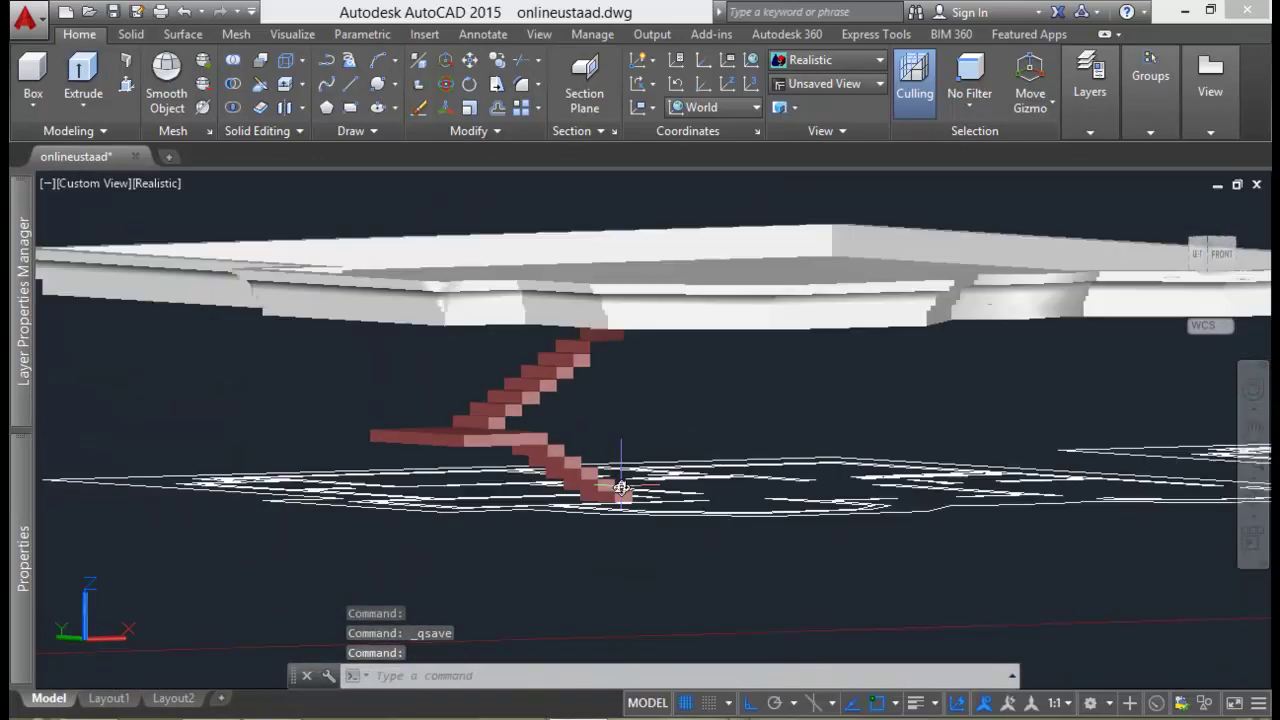
{"action": "scroll", "coordinate": [640, 490], "scroll_direction": "down", "scroll_amount": 2}
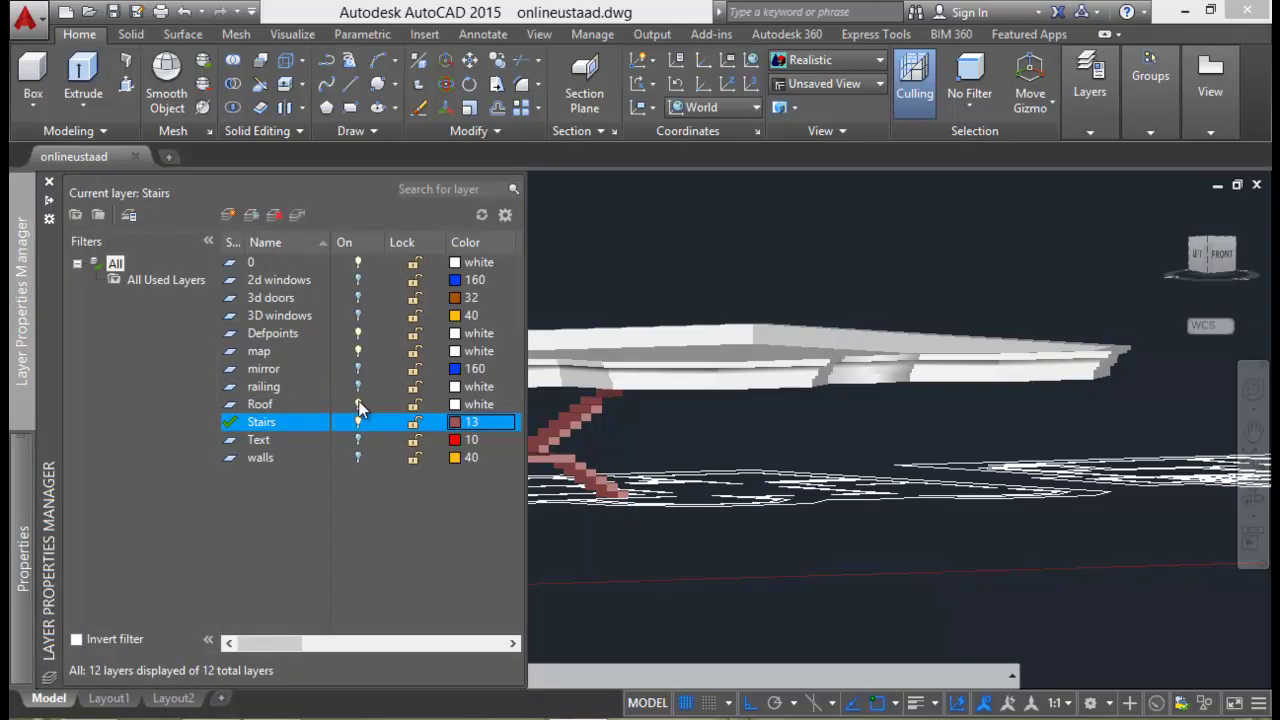
Step: Turn on the walls, 3d doors, 2d windows, 3D windows and mirror layers
{"action": "left_click", "coordinate": [357, 459]}
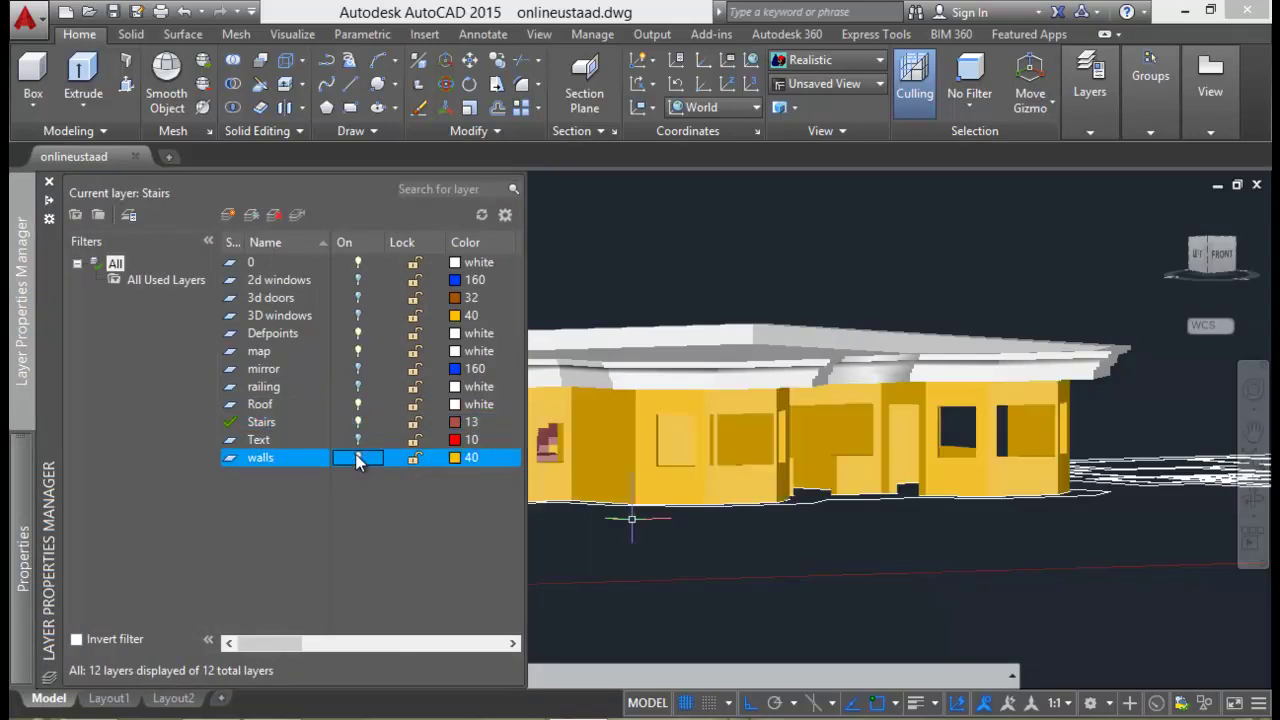
{"action": "left_click", "coordinate": [357, 298]}
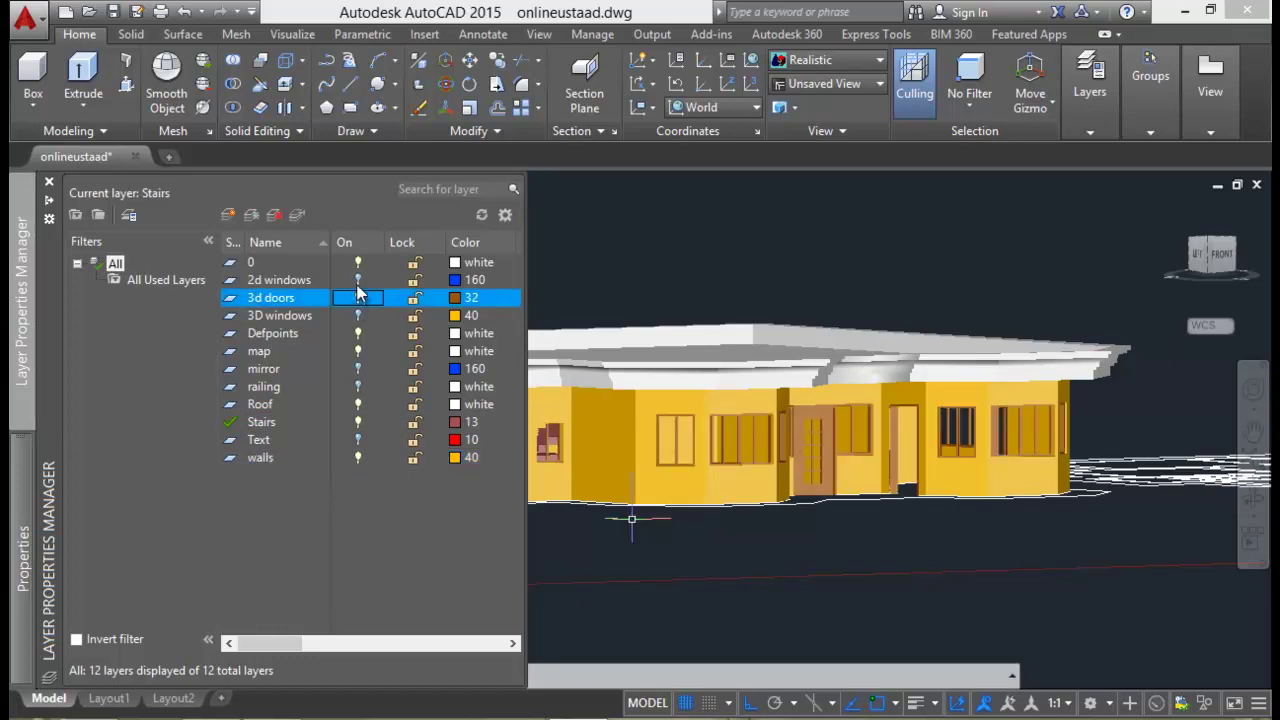
{"action": "left_click", "coordinate": [357, 280]}
{"action": "left_click", "coordinate": [357, 316]}
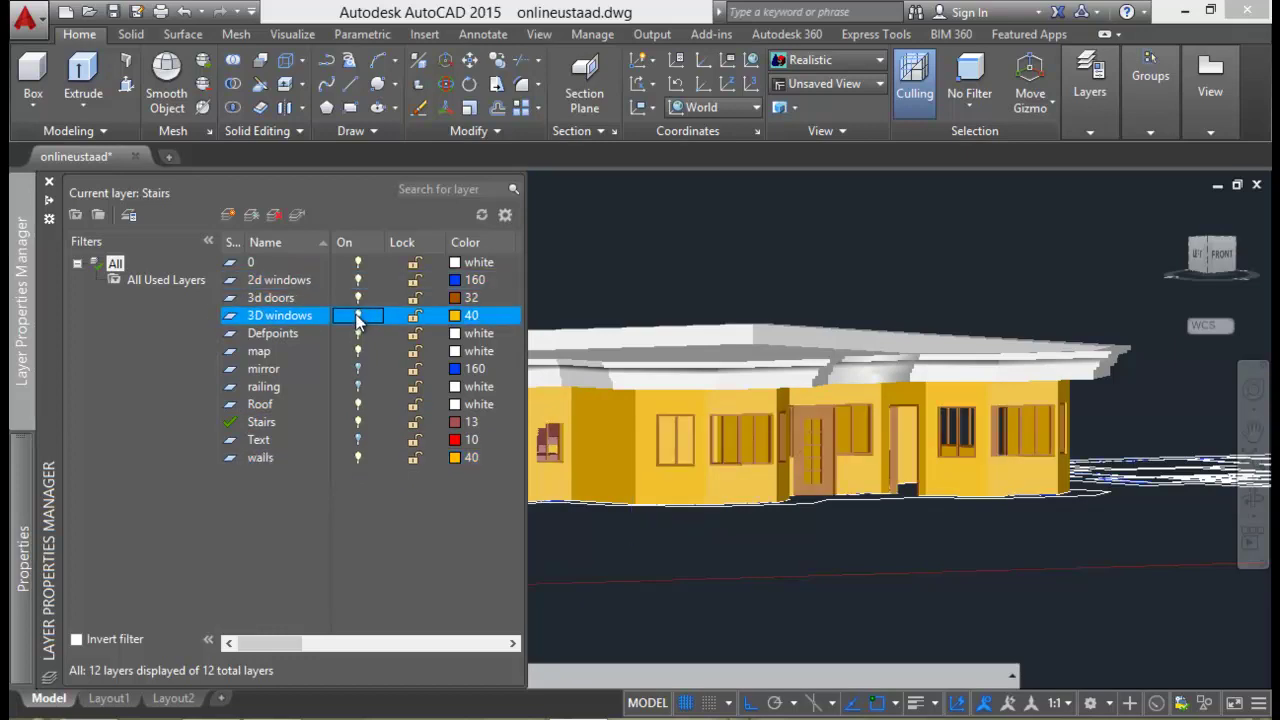
{"action": "left_click", "coordinate": [358, 369]}
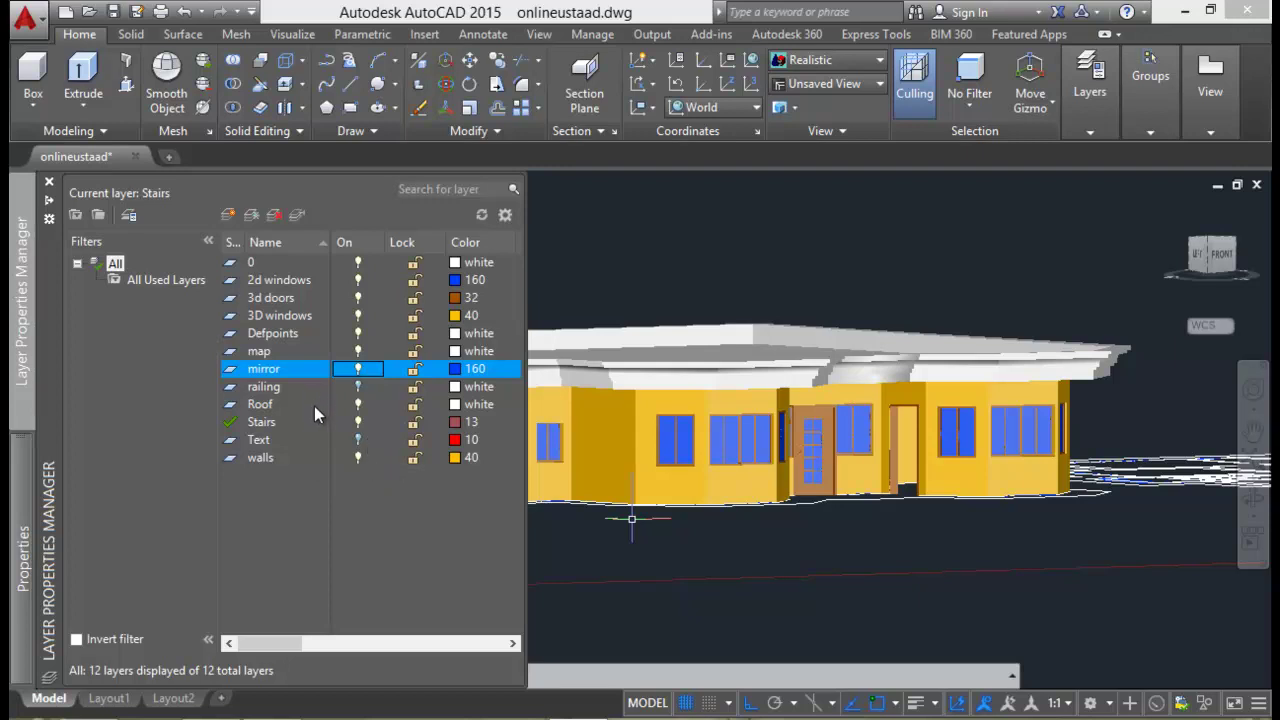
Step: Try crossing-window selections of the house from a front view, then clear them
{"action": "mouse_move", "coordinate": [785, 545]}
{"action": "middle_mouse_down", "text": "shift"}
{"action": "mouse_move", "coordinate": [703, 536]}
{"action": "mouse_move", "coordinate": [972, 441]}
{"action": "middle_mouse_up", "text": "shift"}
{"action": "left_click", "coordinate": [1035, 405]}
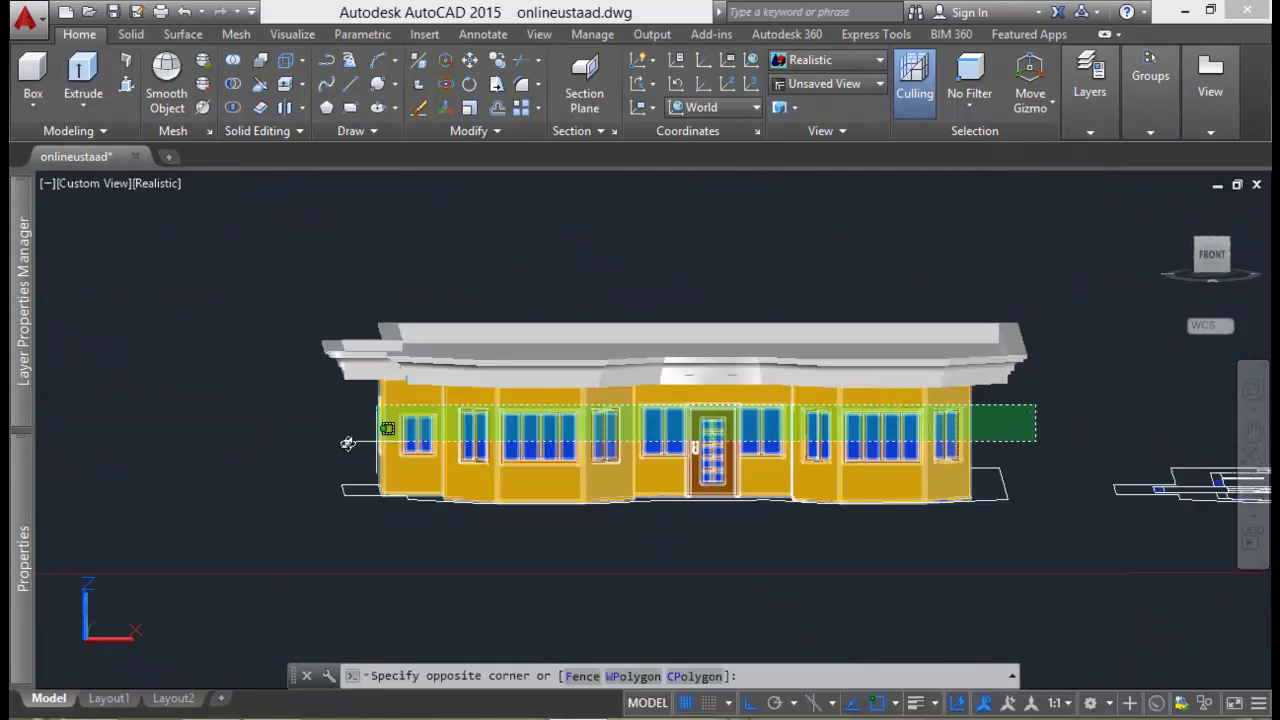
{"action": "left_click", "coordinate": [310, 450]}
{"action": "mouse_move", "coordinate": [431, 471]}
{"action": "middle_mouse_down", "text": "shift"}
{"action": "mouse_move", "coordinate": [449, 477]}
{"action": "mouse_move", "coordinate": [429, 477]}
{"action": "mouse_move", "coordinate": [437, 486]}
{"action": "mouse_move", "coordinate": [675, 490]}
{"action": "middle_mouse_up", "text": "shift"}
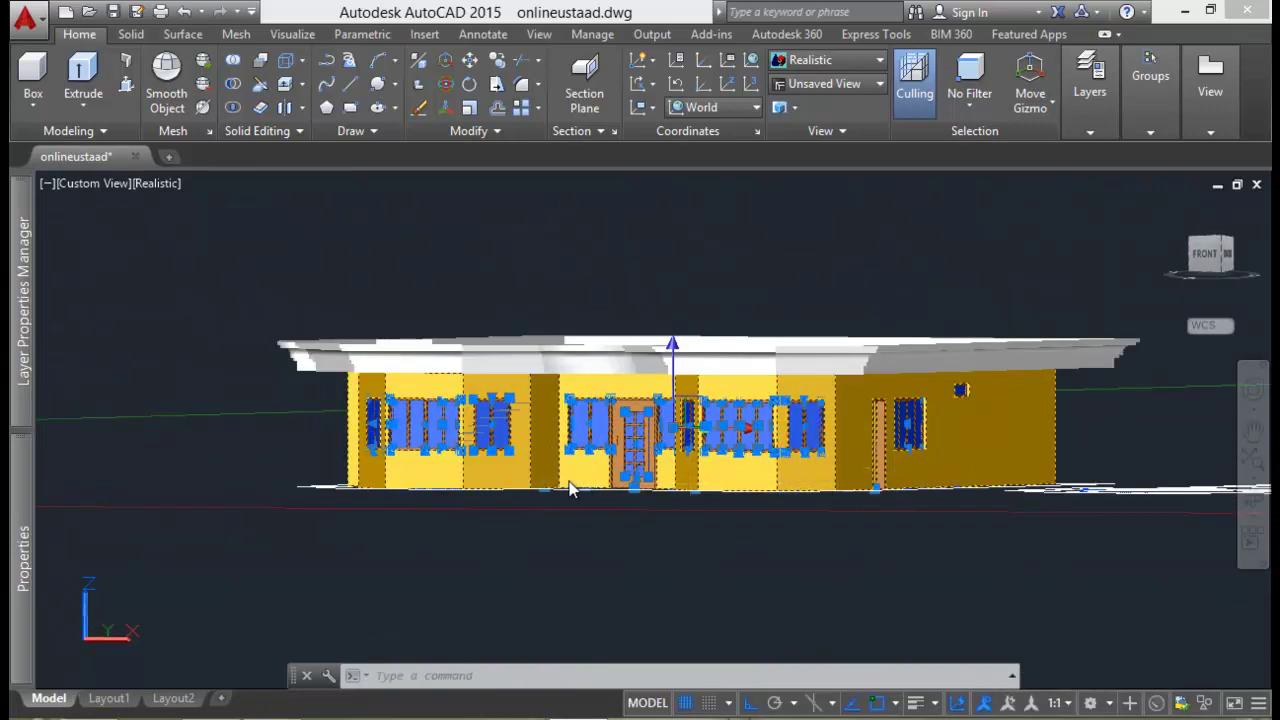
{"action": "right_click", "coordinate": [575, 490], "text": "shift"}
{"action": "key", "text": "Escape"}
{"action": "key", "text": "Escape"}
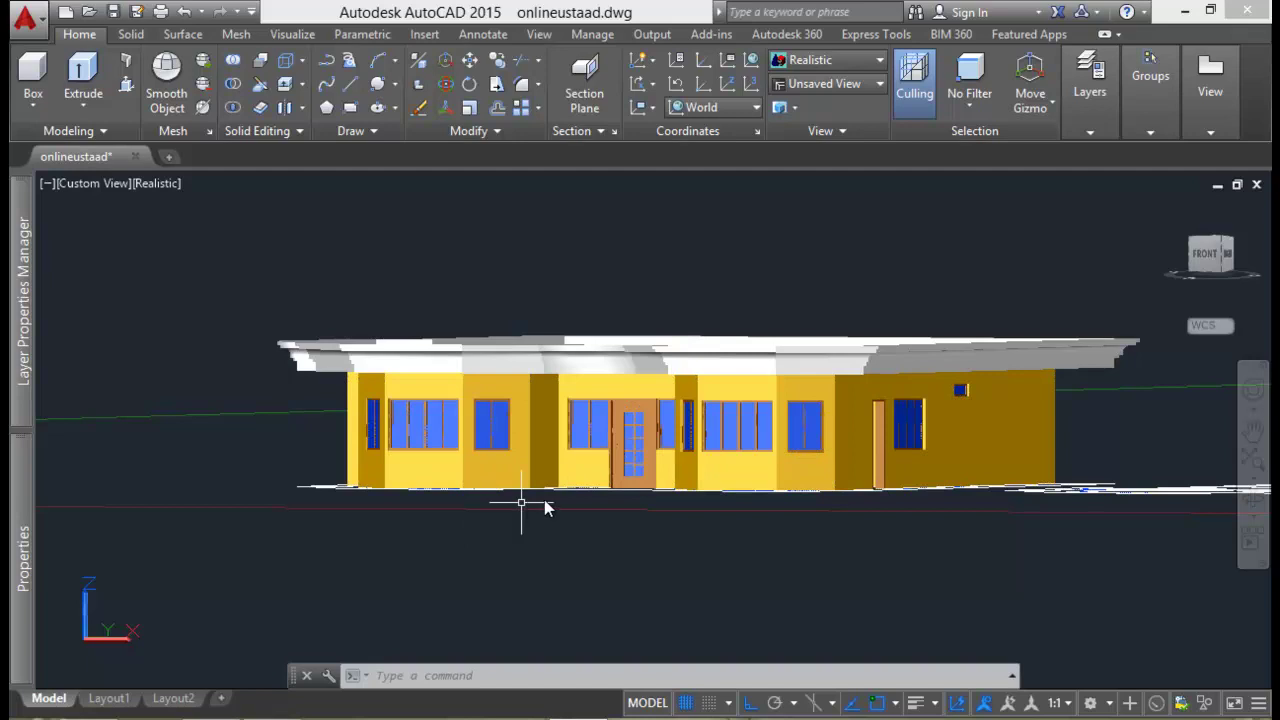
{"action": "left_click", "coordinate": [1082, 382]}
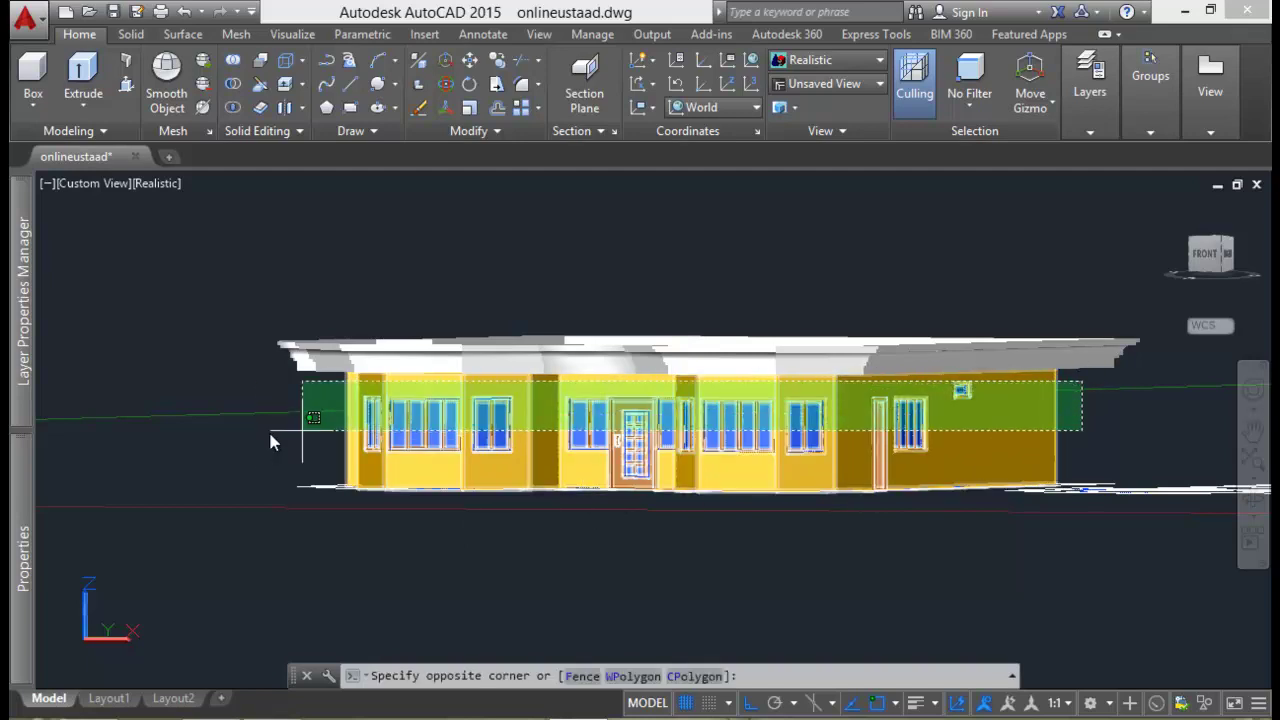
{"action": "left_click", "coordinate": [255, 470]}
{"action": "middle_click_drag", "start_coordinate": [263, 471], "coordinate": [413, 485], "text": "shift"}
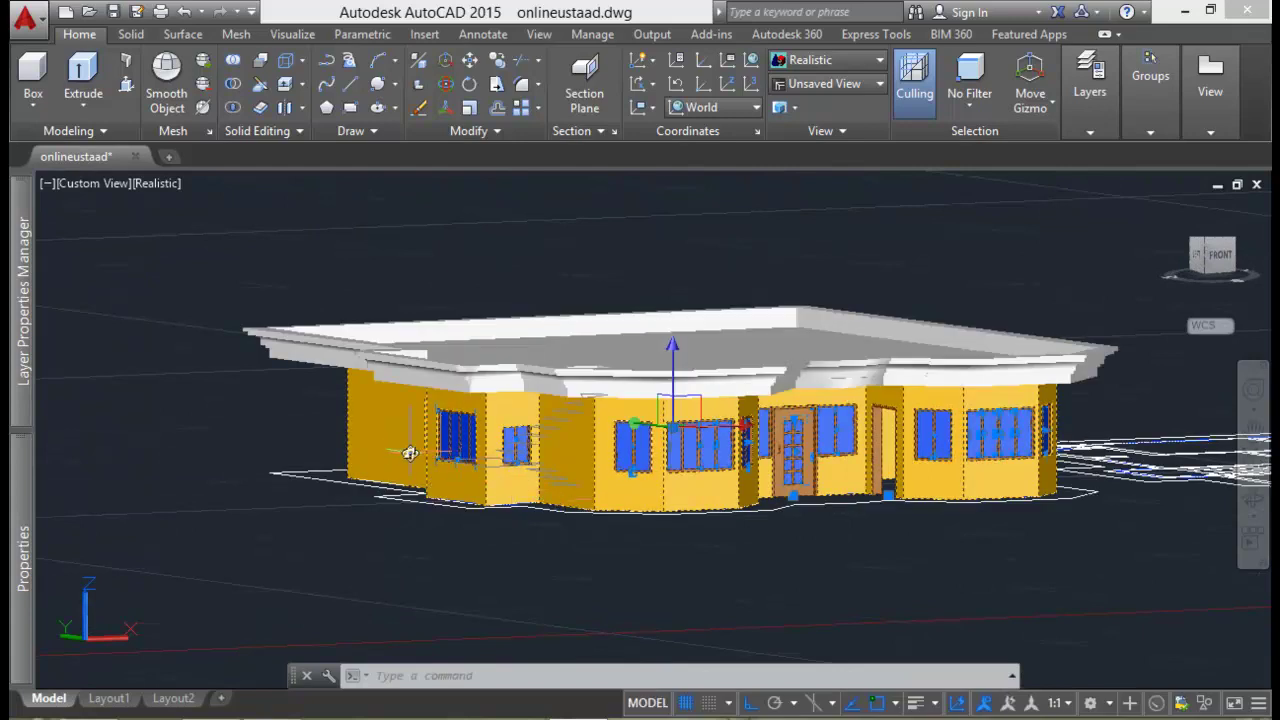
{"action": "mouse_move", "coordinate": [508, 521]}
{"action": "middle_mouse_down", "text": "shift"}
{"action": "mouse_move", "coordinate": [471, 523]}
{"action": "mouse_move", "coordinate": [443, 491]}
{"action": "mouse_move", "coordinate": [422, 502]}
{"action": "middle_mouse_up", "text": "shift"}
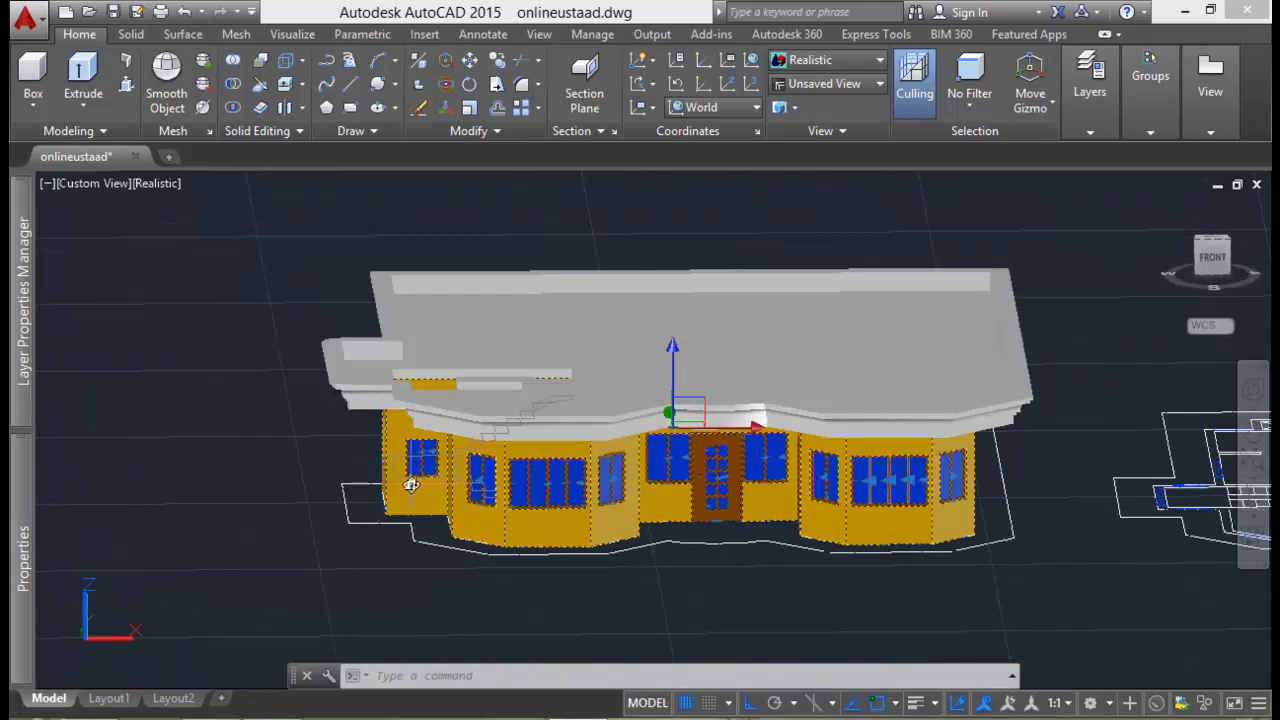
{"action": "key", "text": "Escape"}
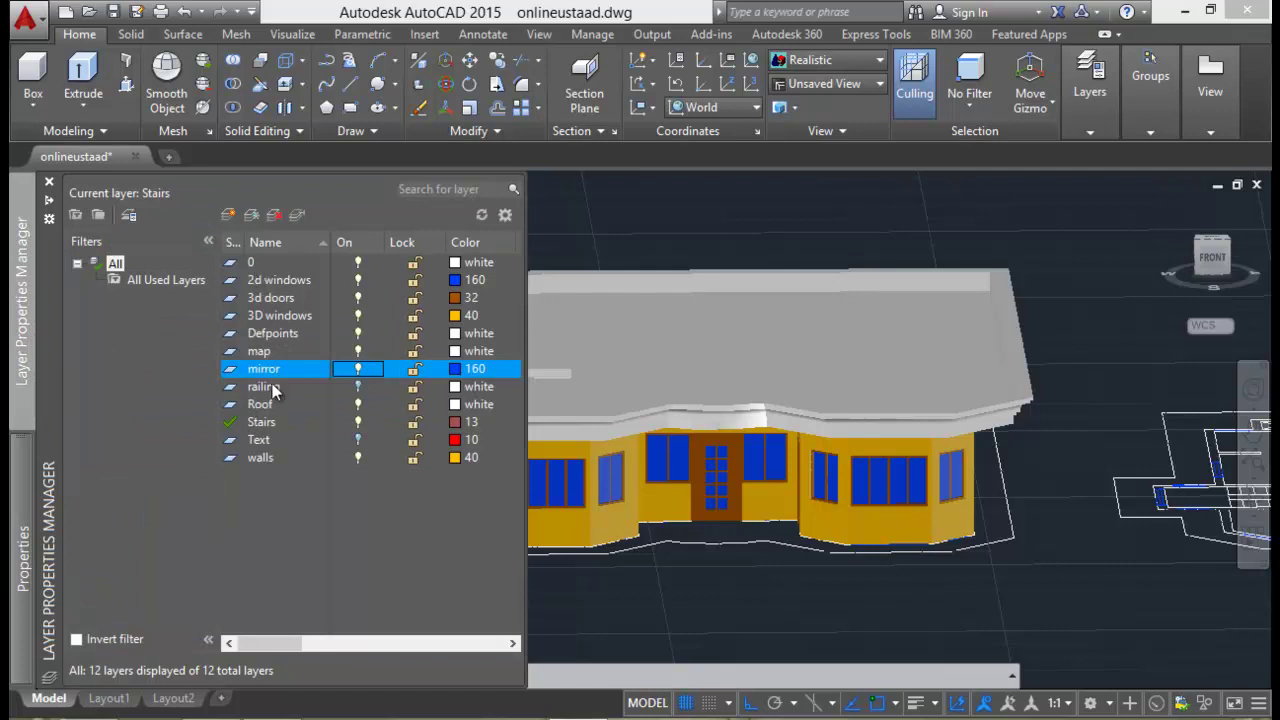
Step: Make layer 0 the current layer
{"action": "left_click", "coordinate": [243, 266]}
{"action": "double_click", "coordinate": [237, 261]}
{"action": "left_click", "coordinate": [346, 422]}
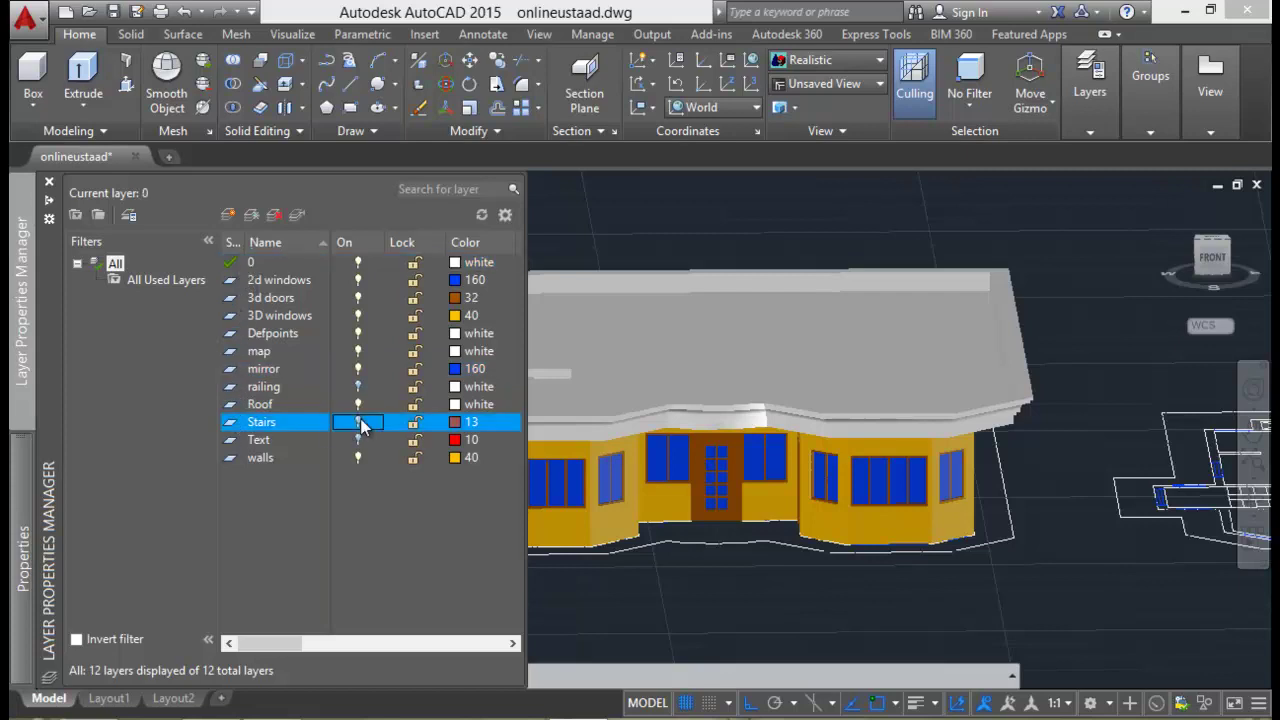
{"action": "left_click", "coordinate": [603, 614]}
{"action": "left_click", "coordinate": [578, 590]}
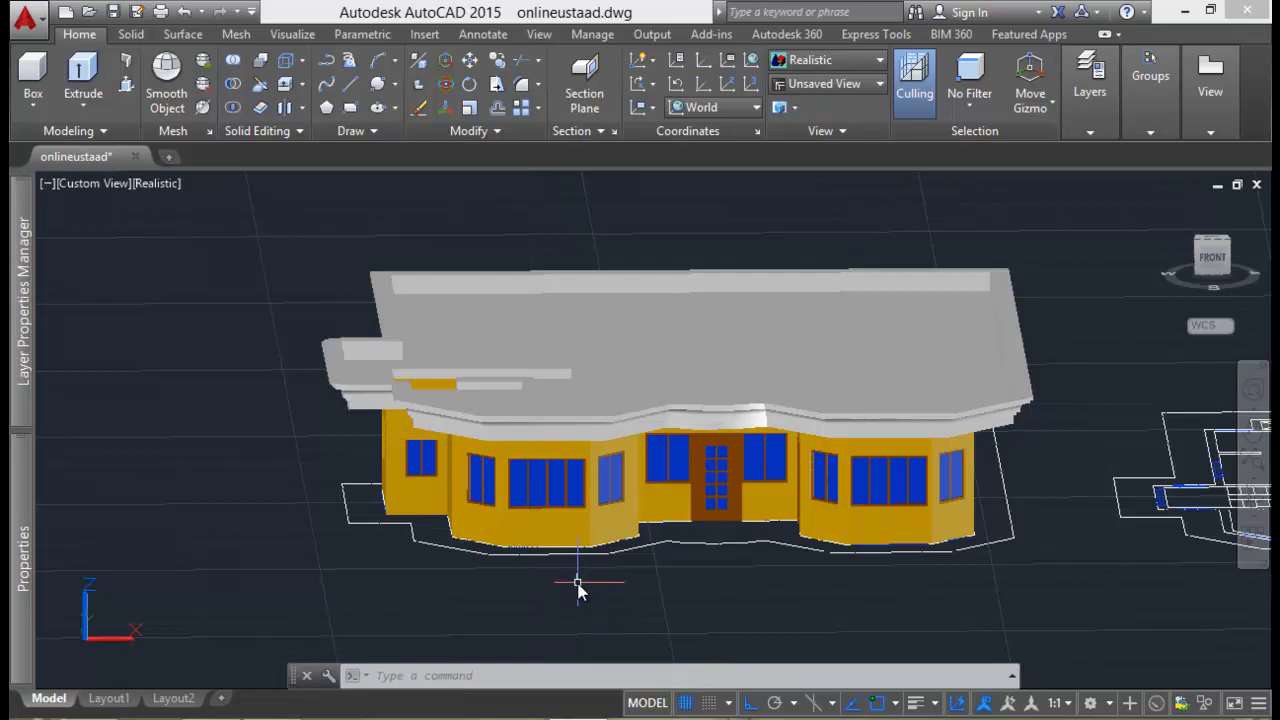
Step: Crossing-select the ground-floor walls, windows and doors from a front elevation
{"action": "mouse_move", "coordinate": [672, 612]}
{"action": "middle_mouse_down", "text": "shift"}
{"action": "mouse_move", "coordinate": [651, 591]}
{"action": "mouse_move", "coordinate": [683, 571]}
{"action": "middle_mouse_up", "text": "shift"}
{"action": "left_click", "coordinate": [1039, 460]}
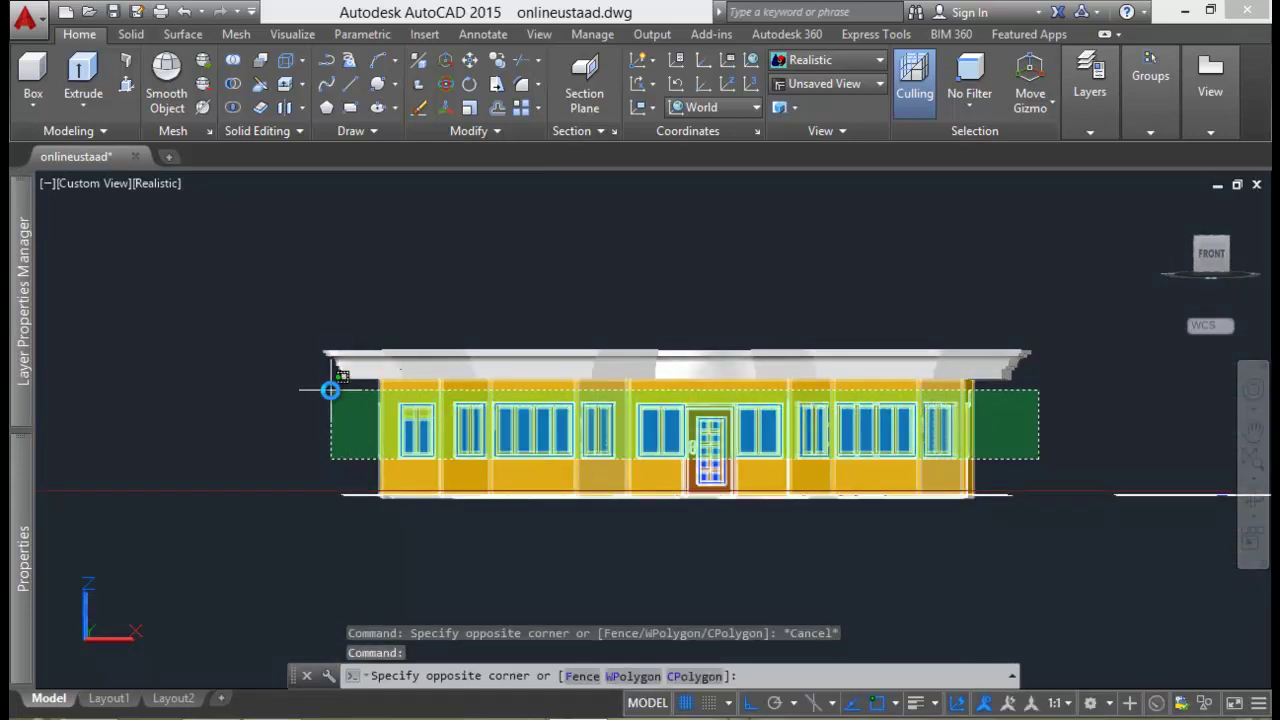
{"action": "left_click", "coordinate": [330, 390]}
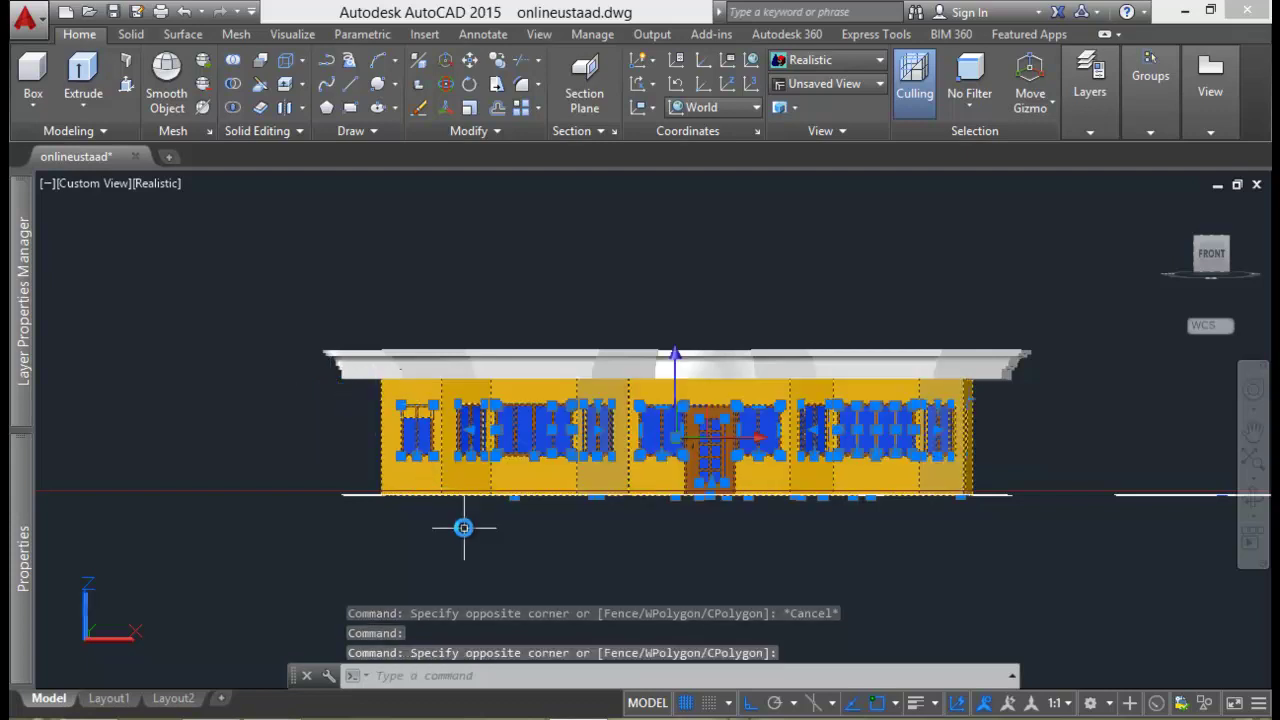
{"action": "middle_click_drag", "start_coordinate": [413, 507], "coordinate": [350, 524], "text": "shift"}
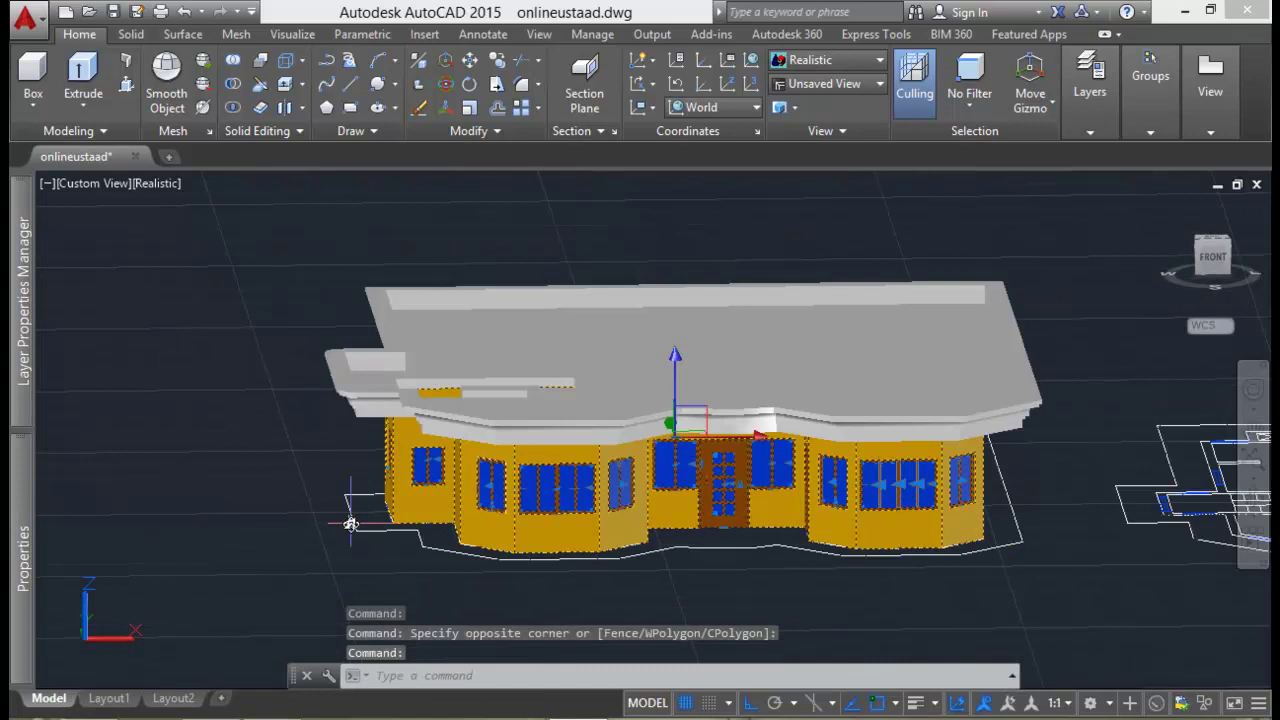
Step: Copy the selected ground floor 9'9" upward from the bottom wall corner using CO
{"action": "type", "text": "co"}
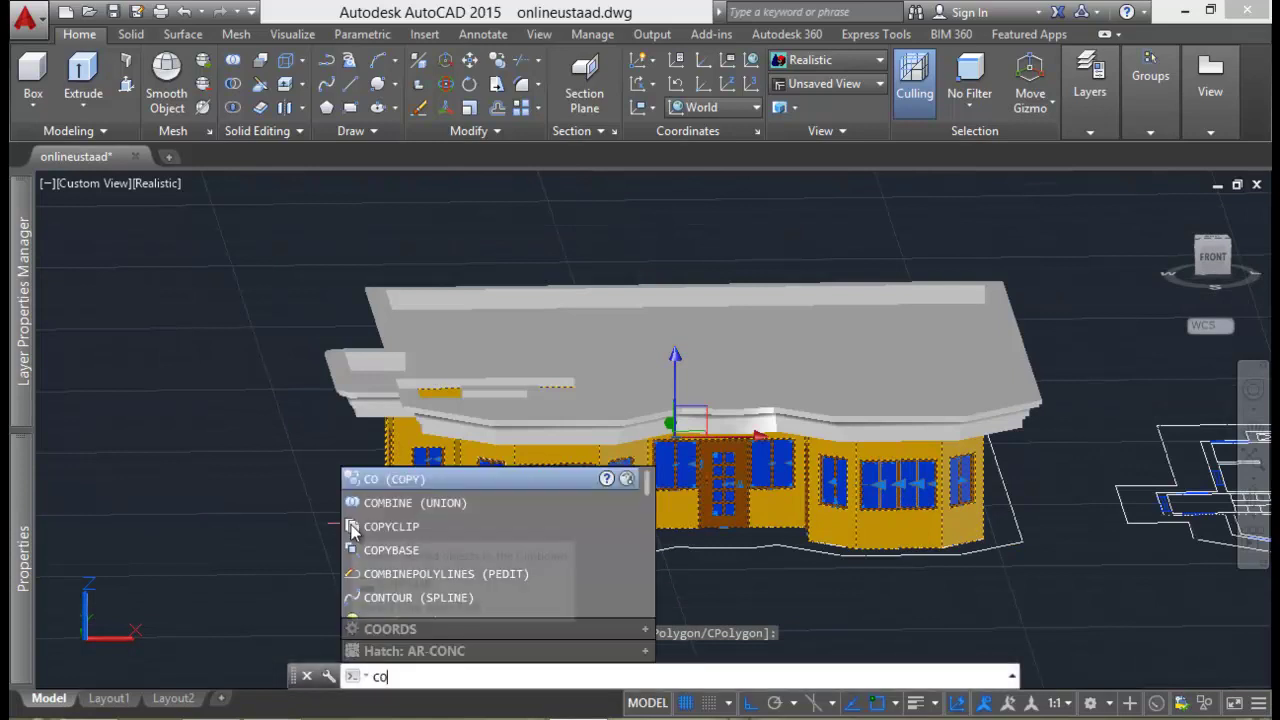
{"action": "key", "text": "Return"}
{"action": "scroll", "coordinate": [475, 563], "scroll_direction": "up", "scroll_amount": 3}
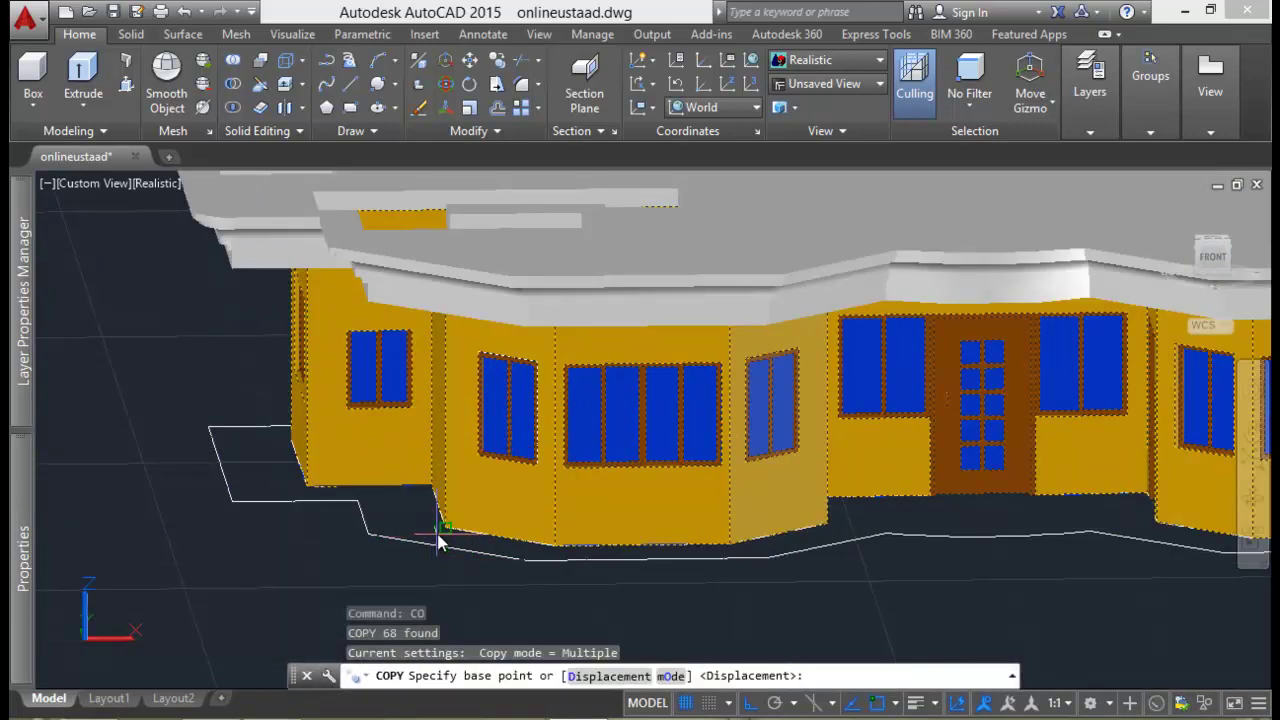
{"action": "left_click", "coordinate": [444, 530]}
{"action": "type", "text": "9'9\""}
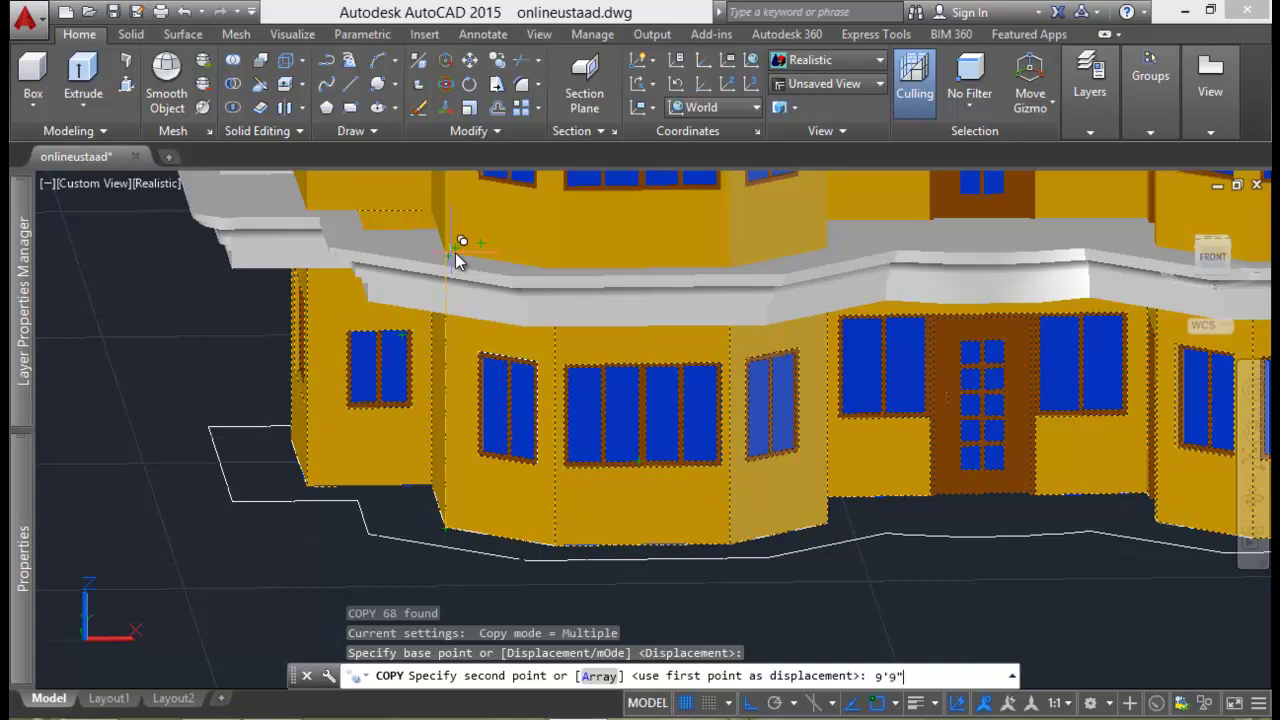
{"action": "key", "text": "Return"}
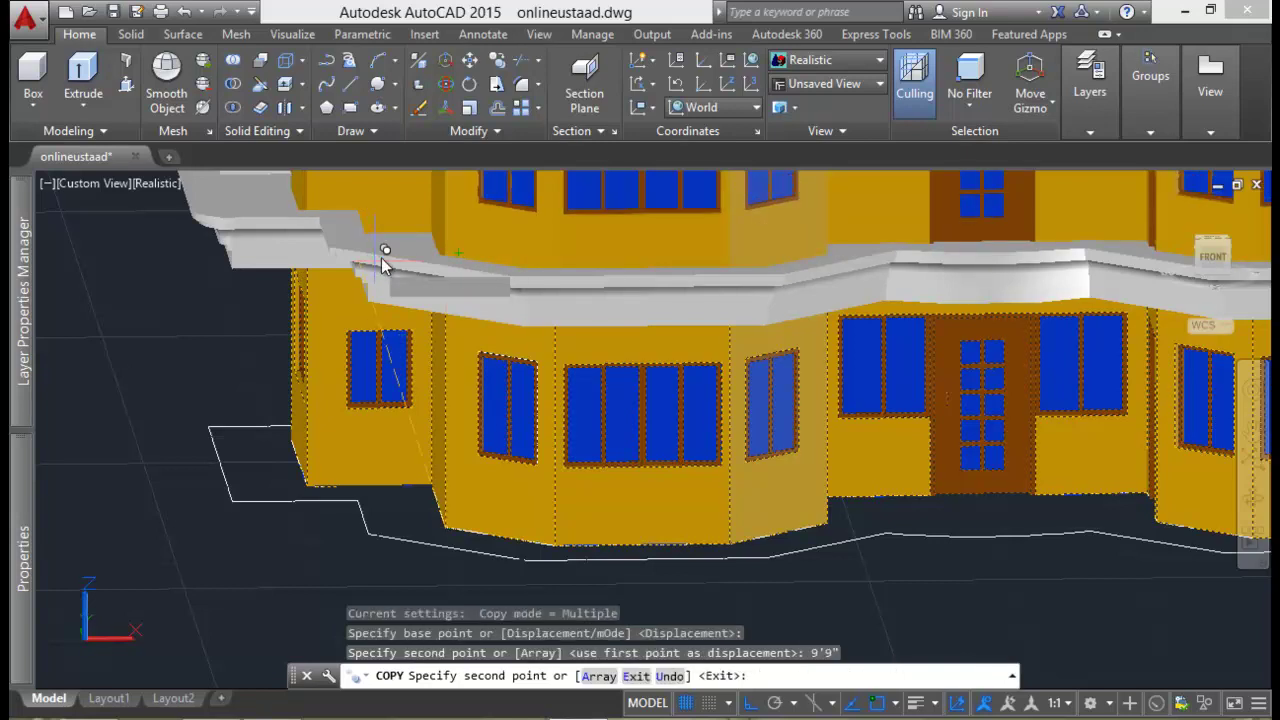
{"action": "scroll", "coordinate": [399, 244], "scroll_direction": "up", "scroll_amount": 2}
{"action": "key", "text": "Escape"}
{"action": "left_click", "coordinate": [484, 250]}
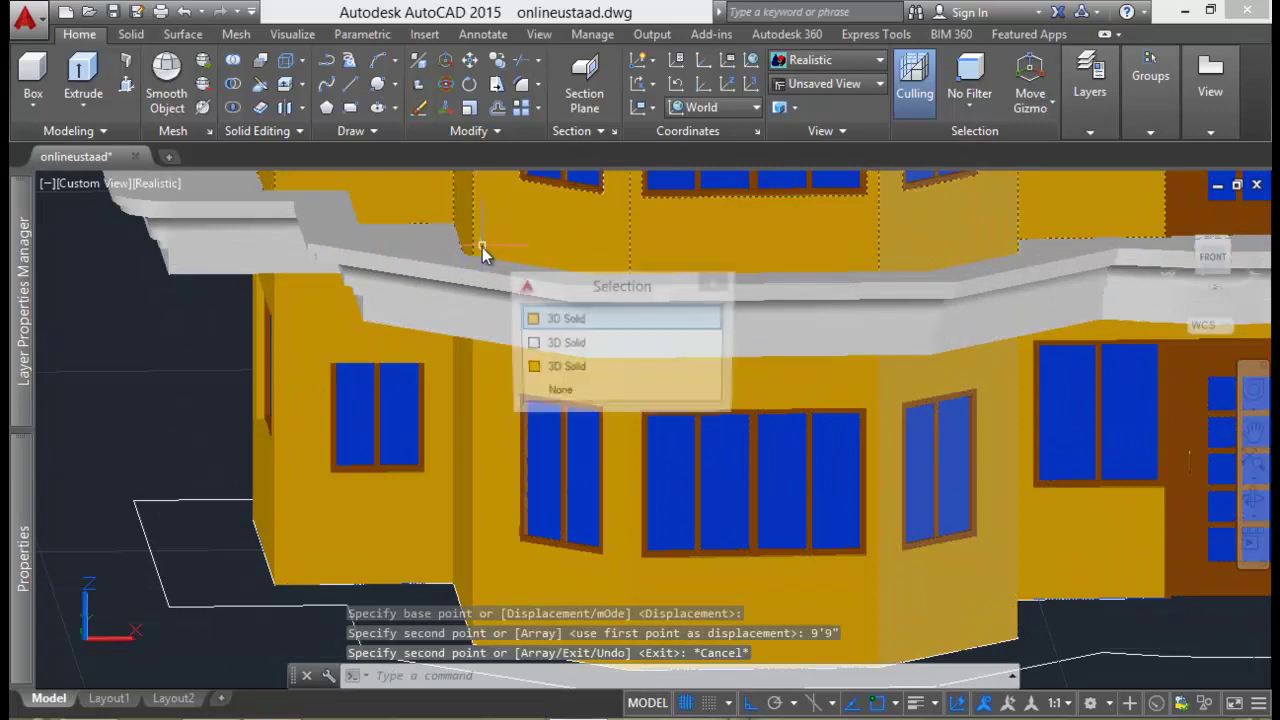
{"action": "key", "text": "Escape"}
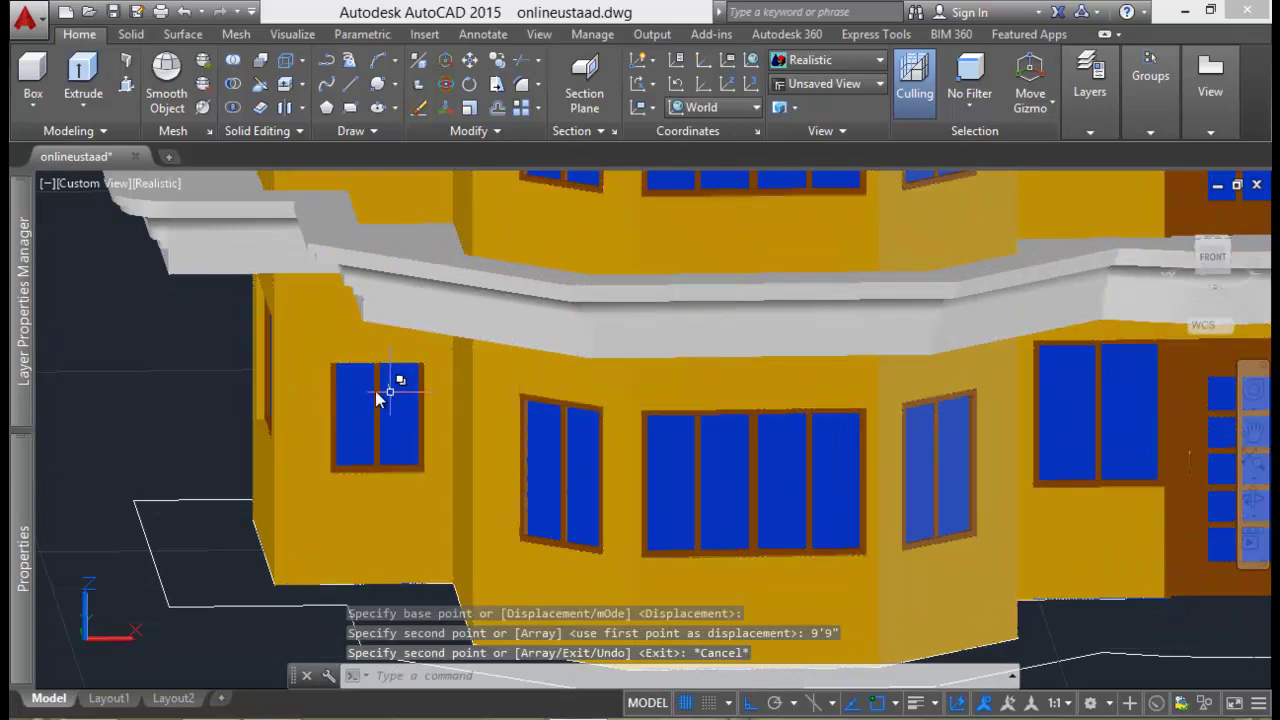
{"action": "mouse_move", "coordinate": [23, 300]}
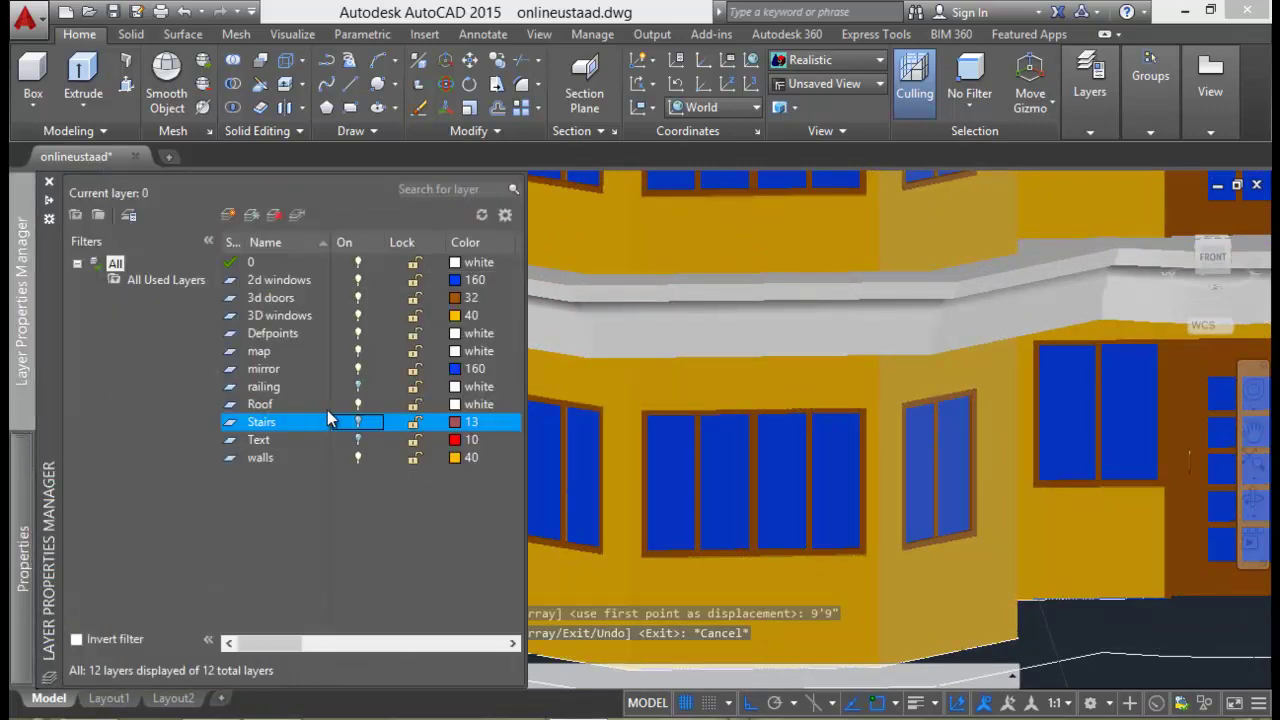
Step: Hide the Roof layer to inspect the walls, then turn it back on
{"action": "left_click", "coordinate": [359, 404]}
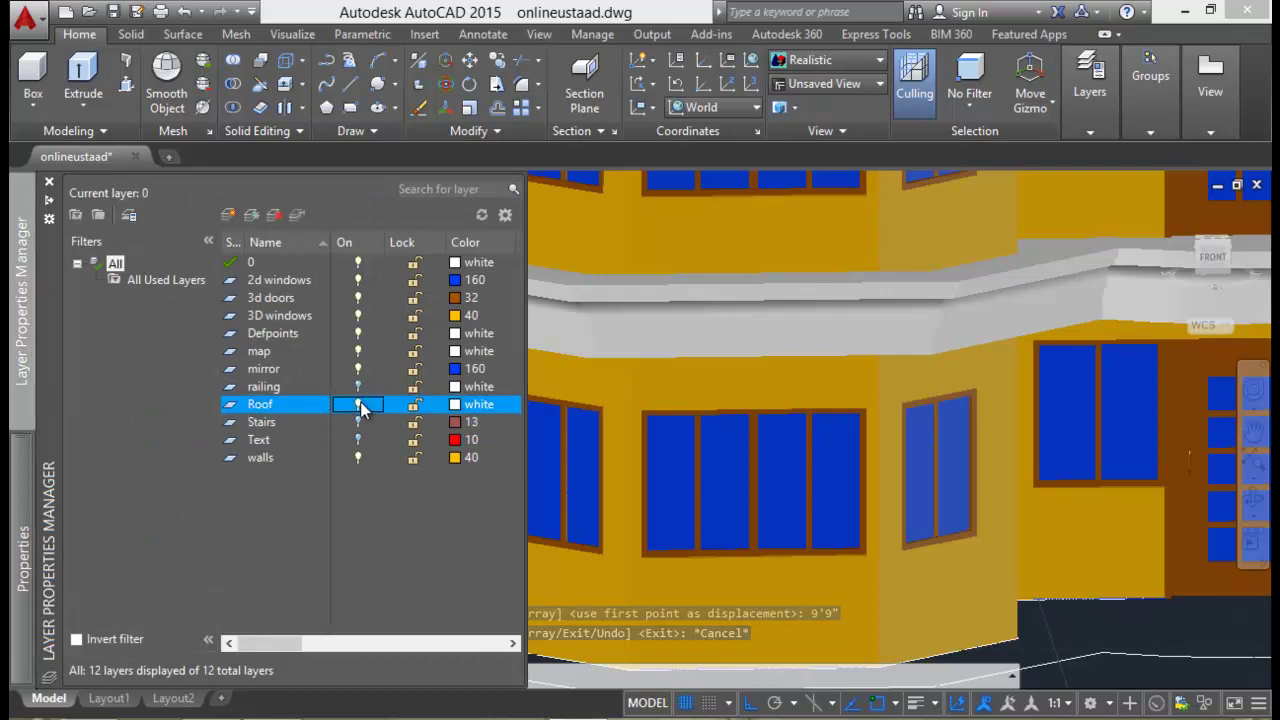
{"action": "mouse_move", "coordinate": [664, 433]}
{"action": "middle_mouse_down", "text": "shift"}
{"action": "mouse_move", "coordinate": [654, 394]}
{"action": "mouse_move", "coordinate": [586, 403]}
{"action": "mouse_move", "coordinate": [646, 400]}
{"action": "mouse_move", "coordinate": [357, 265]}
{"action": "middle_mouse_up", "text": "shift"}
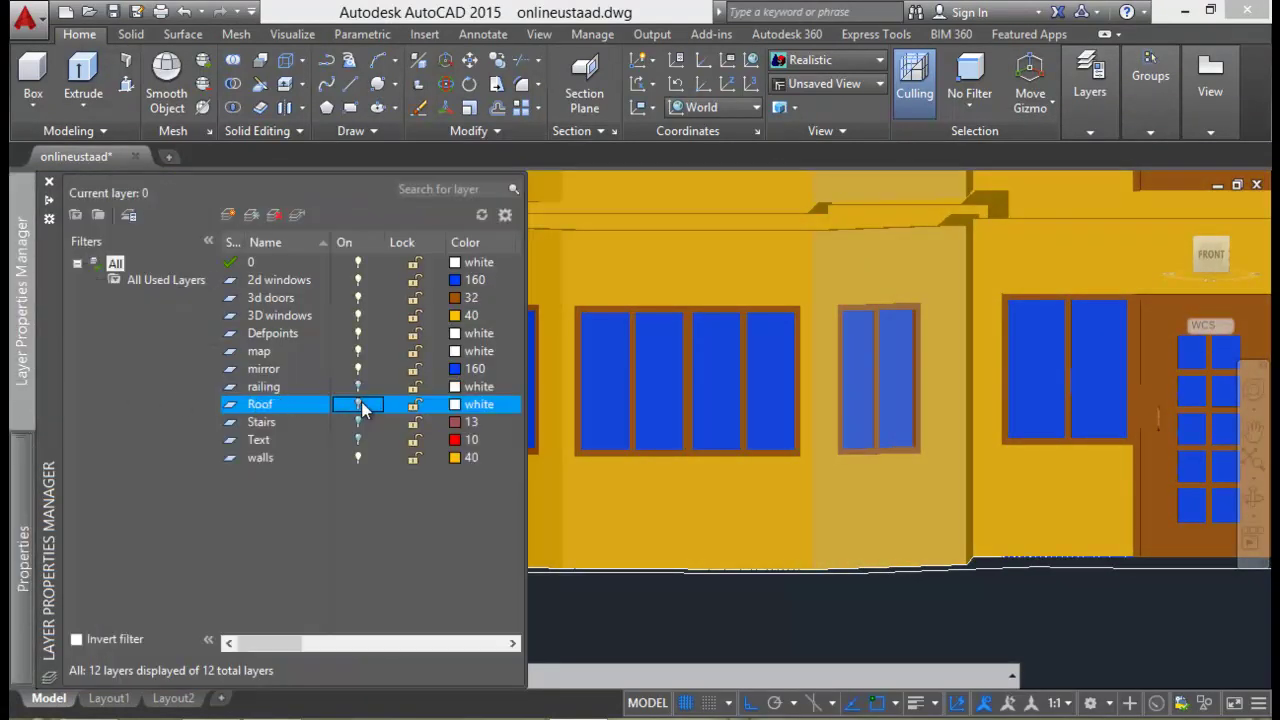
{"action": "left_click", "coordinate": [360, 404]}
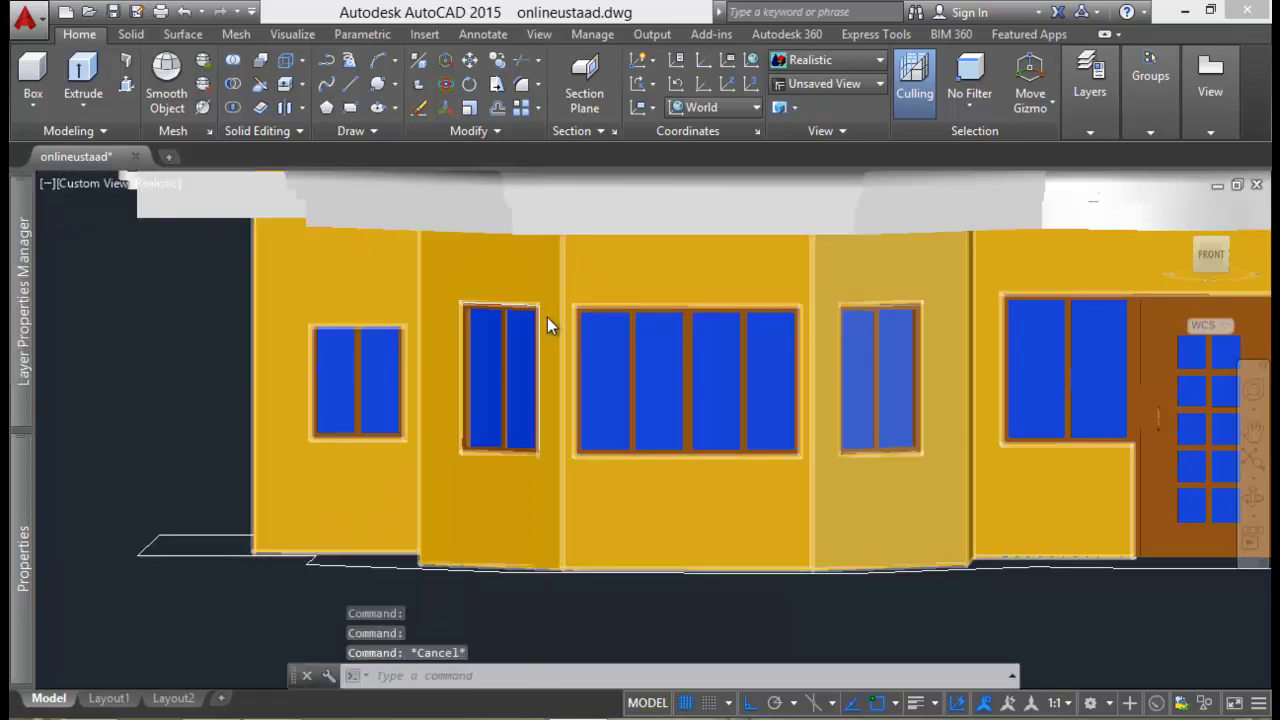
{"action": "scroll", "coordinate": [547, 317], "scroll_direction": "down", "scroll_amount": 3}
{"action": "middle_click_drag", "start_coordinate": [539, 320], "coordinate": [428, 400], "text": "shift"}
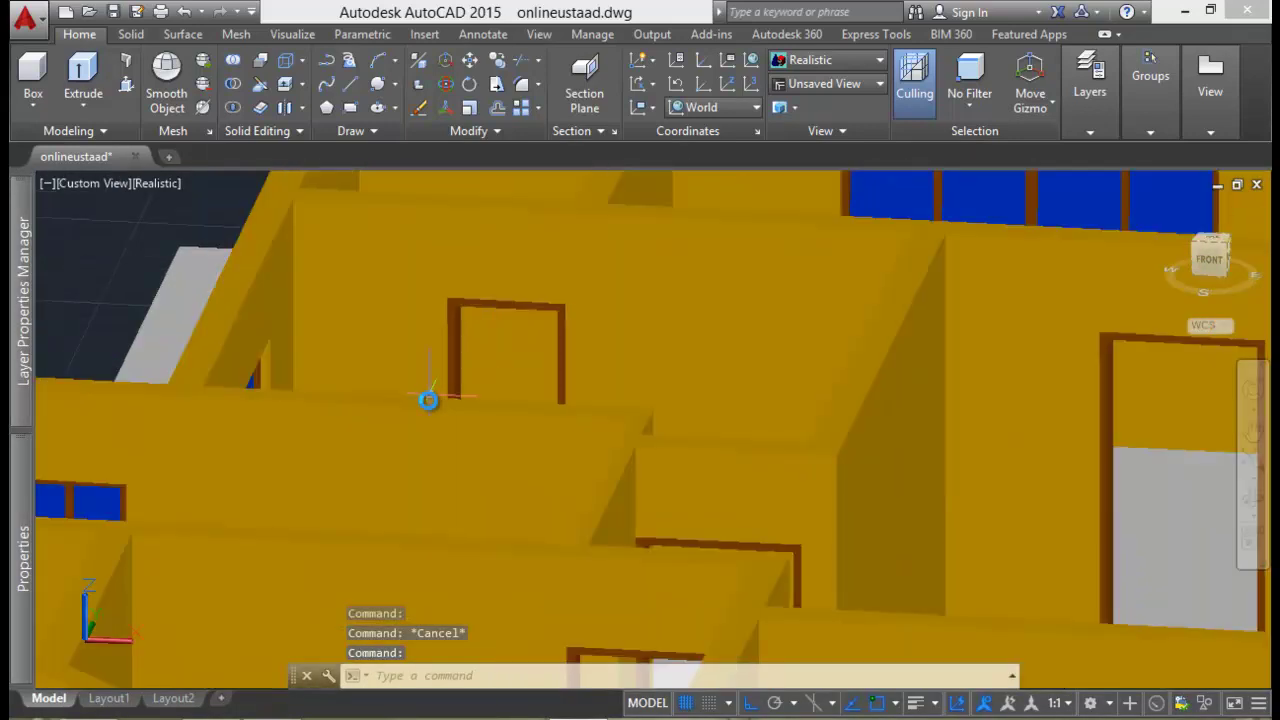
{"action": "scroll", "coordinate": [428, 400], "scroll_direction": "down", "scroll_amount": 5}
{"action": "middle_click_drag", "start_coordinate": [668, 428], "coordinate": [634, 463], "text": "shift"}
Step: Orbit around the two-storey house to check both storeys, then save the drawing
{"action": "scroll", "coordinate": [640, 487], "scroll_direction": "up", "scroll_amount": 2}
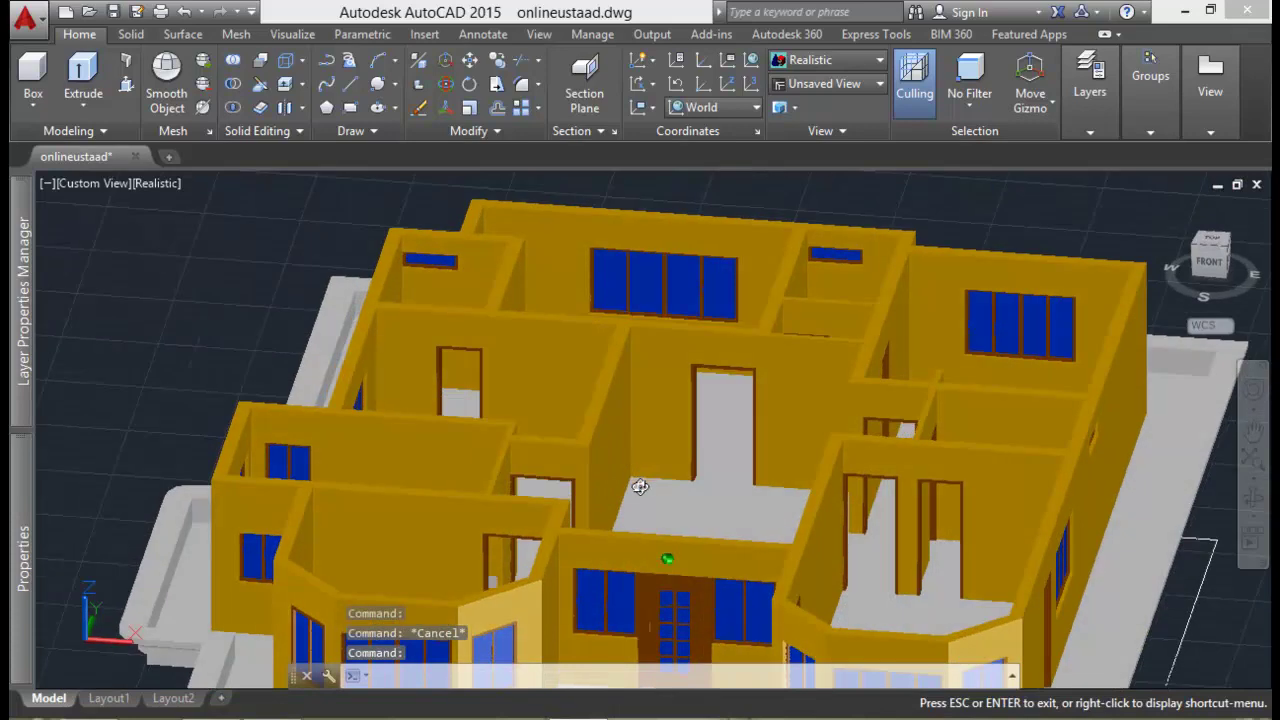
{"action": "scroll", "coordinate": [640, 487], "scroll_direction": "up", "scroll_amount": 2}
{"action": "scroll", "coordinate": [686, 480], "scroll_direction": "up", "scroll_amount": 4}
{"action": "left_click", "coordinate": [768, 582]}
{"action": "key", "text": "Escape"}
{"action": "mouse_move", "coordinate": [746, 514]}
{"action": "middle_mouse_down", "text": "shift"}
{"action": "mouse_move", "coordinate": [737, 420]}
{"action": "mouse_move", "coordinate": [746, 491]}
{"action": "middle_mouse_up", "text": "shift"}
{"action": "scroll", "coordinate": [632, 489], "scroll_direction": "down", "scroll_amount": 4}
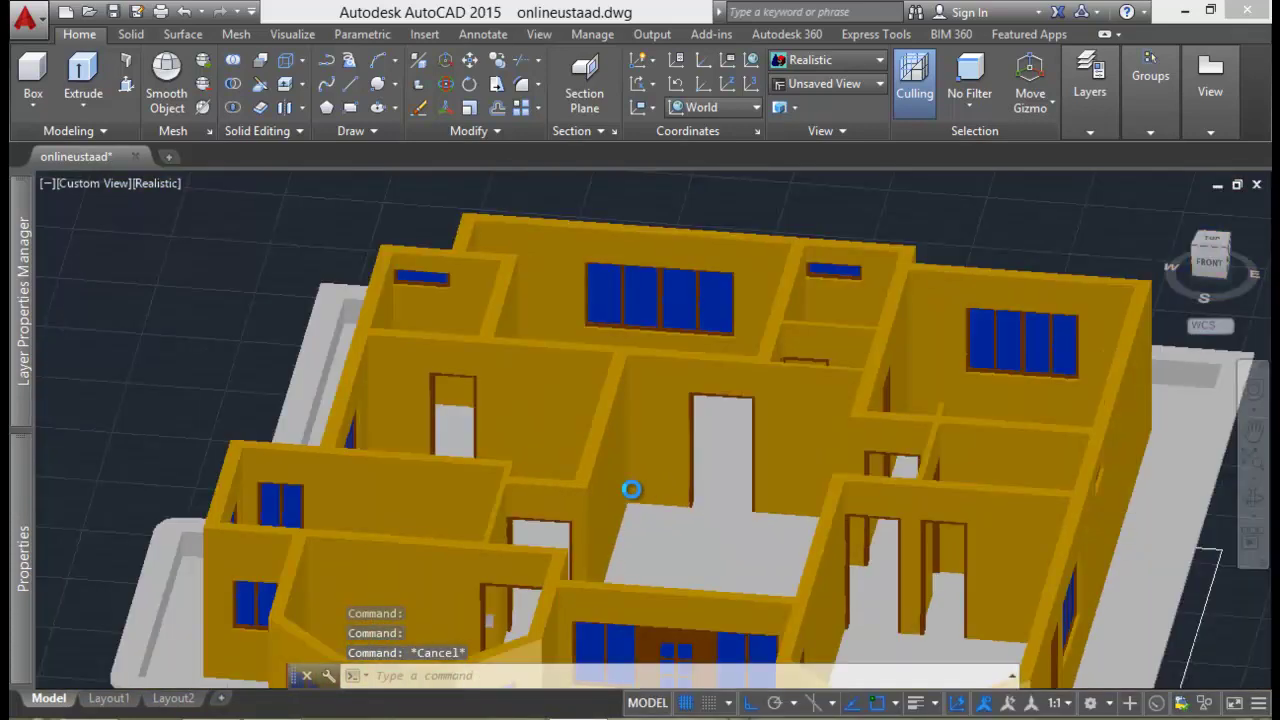
{"action": "mouse_move", "coordinate": [571, 517]}
{"action": "middle_mouse_down", "text": "shift"}
{"action": "mouse_move", "coordinate": [614, 477]}
{"action": "mouse_move", "coordinate": [615, 437]}
{"action": "mouse_move", "coordinate": [586, 437]}
{"action": "mouse_move", "coordinate": [594, 450]}
{"action": "middle_mouse_up", "text": "shift"}
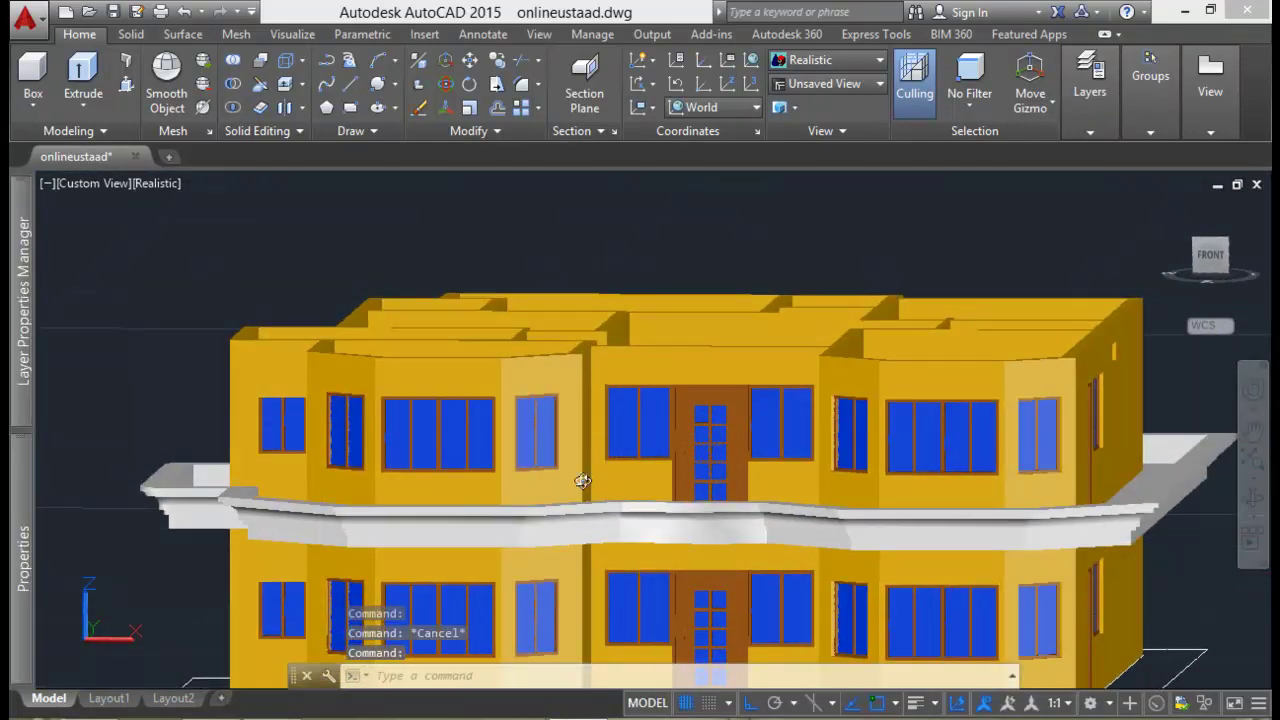
{"action": "key", "text": "ctrl+s"}
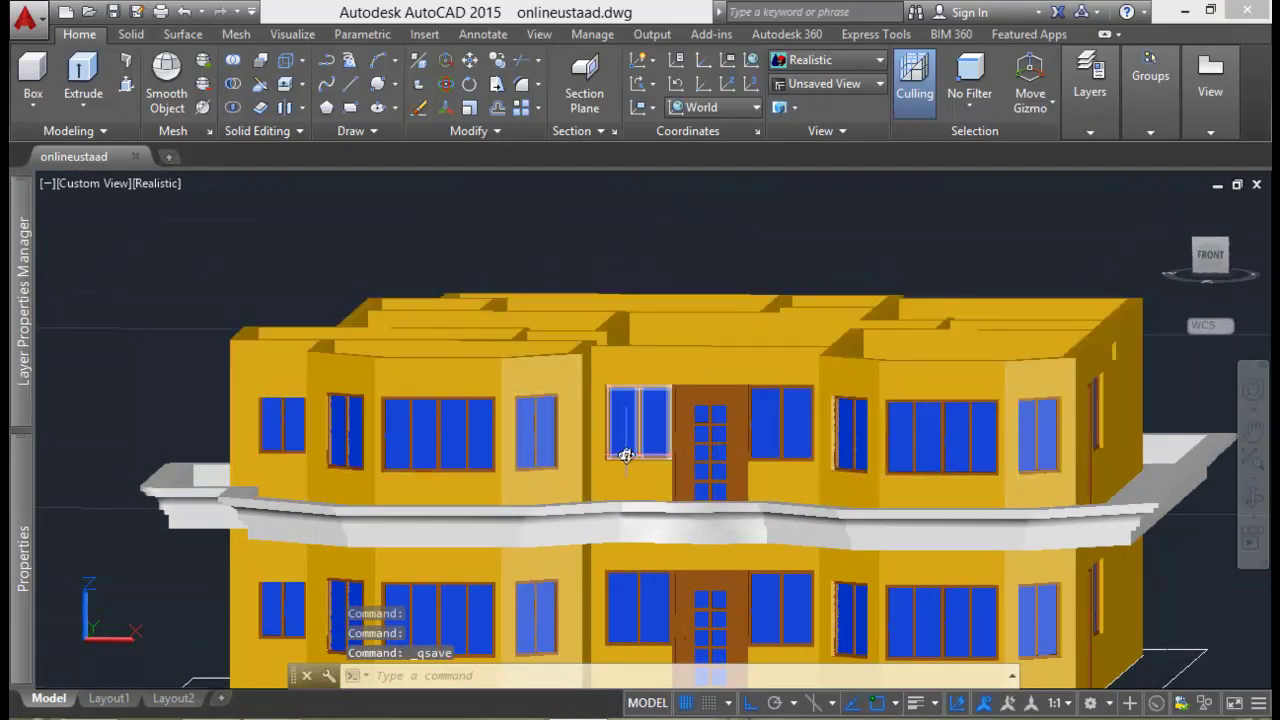